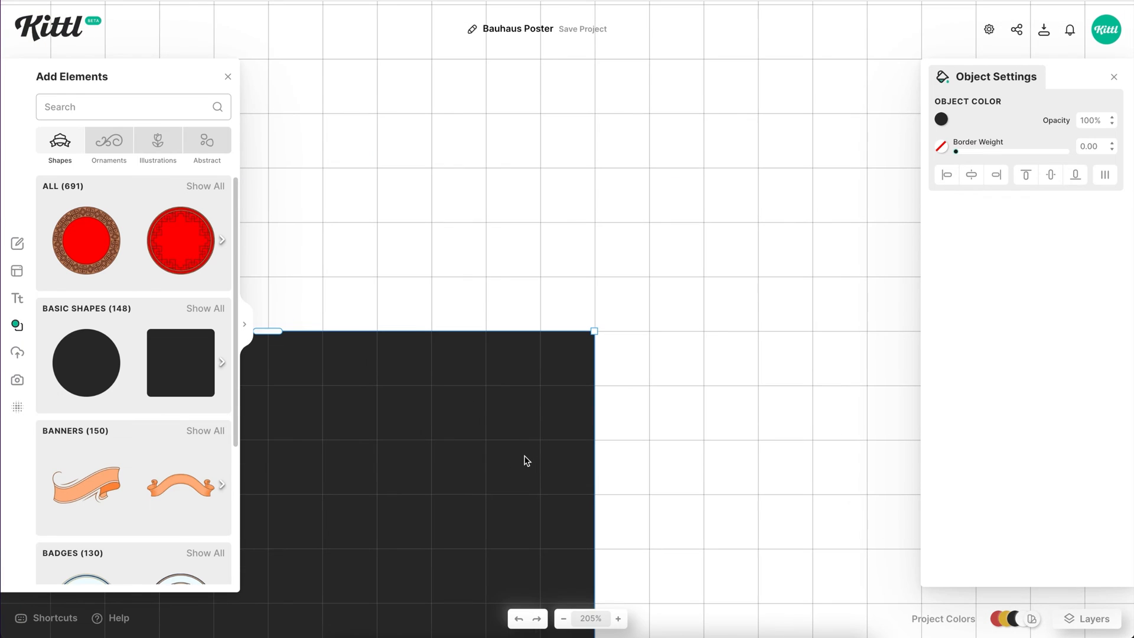
Resize the black square from its upper corner so its edges line up with the grid
drag(594, 332, 472, 433)
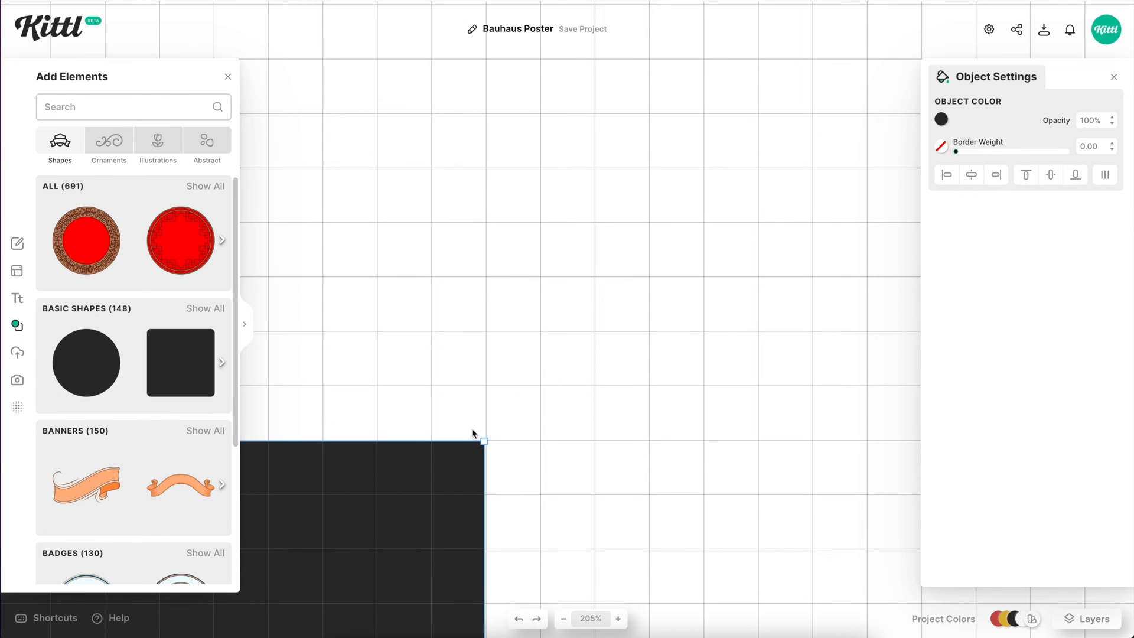
click(535, 428)
scroll(533, 425, down, 3)
scroll(531, 426, left, 3)
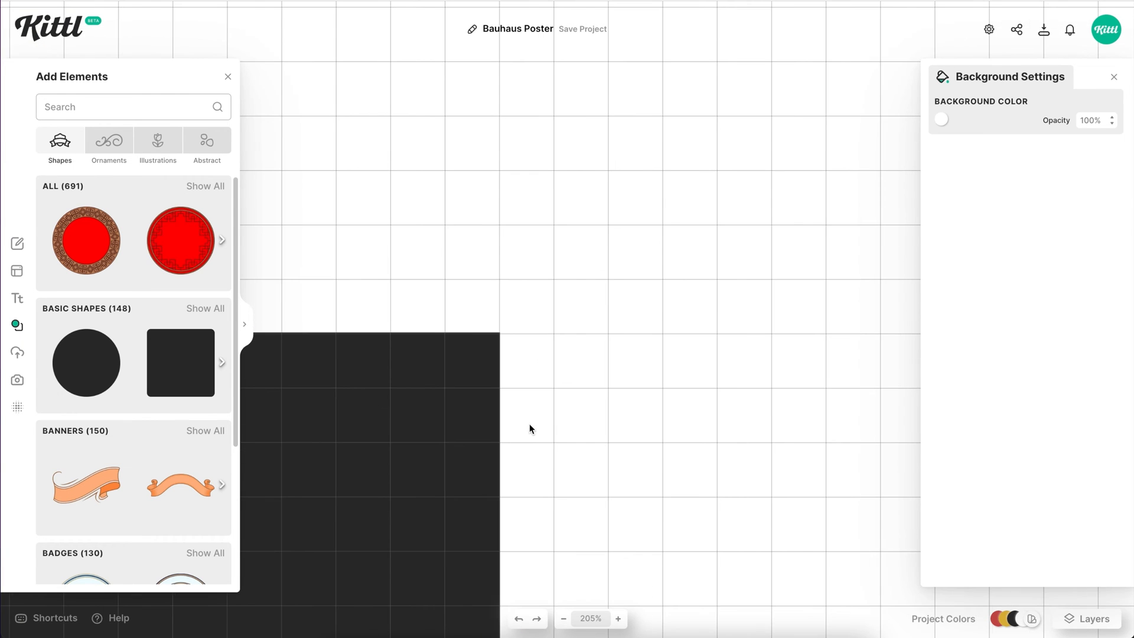
Recolor the black square to light grey, hex dbdbdb
click(502, 423)
click(942, 120)
mouse_move(749, 148)
mouse_down()
mouse_move(733, 143)
mouse_move(766, 152)
mouse_move(743, 158)
mouse_up()
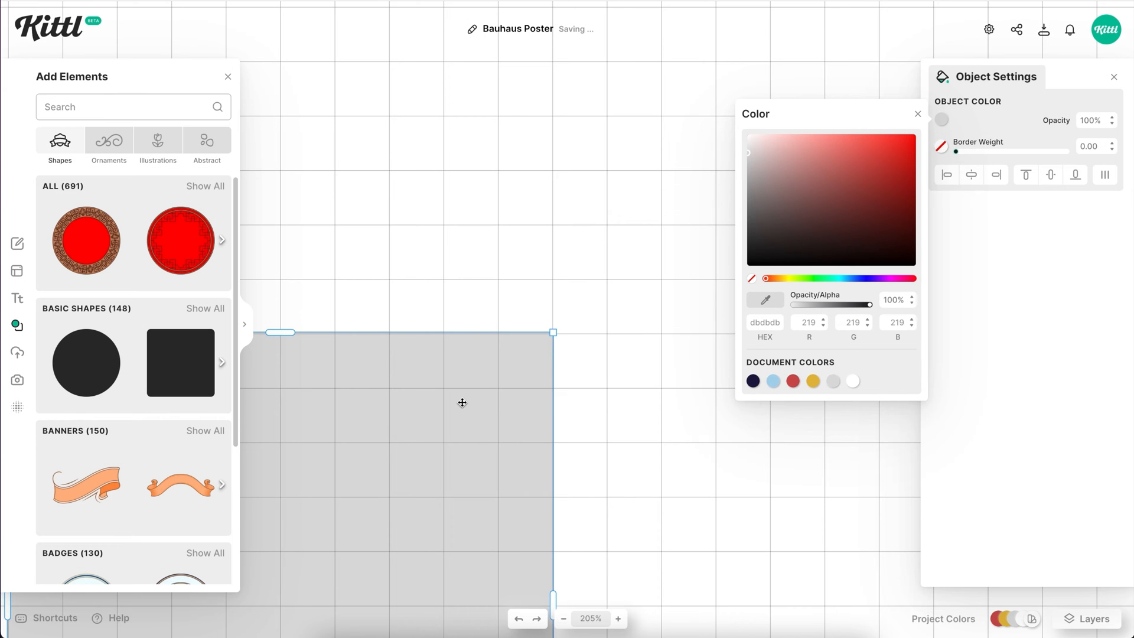
click(637, 331)
click(637, 331)
Duplicate the light grey square and place the copy beside it at the same height
scroll(532, 376, down, 3)
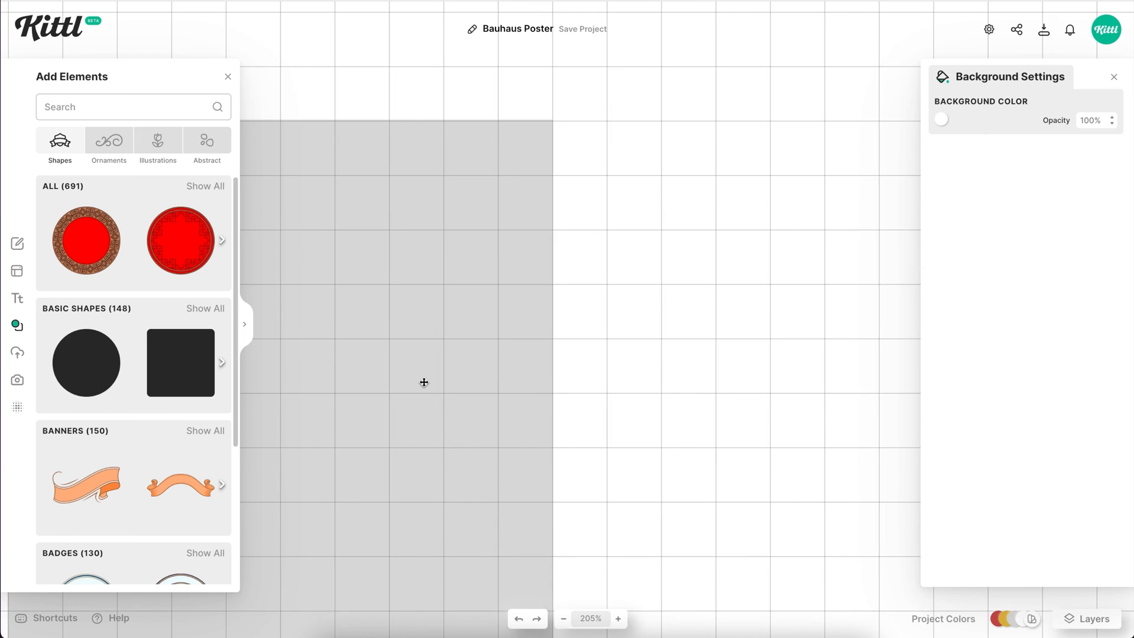
drag(413, 391, 871, 362)
drag(615, 349, 722, 349)
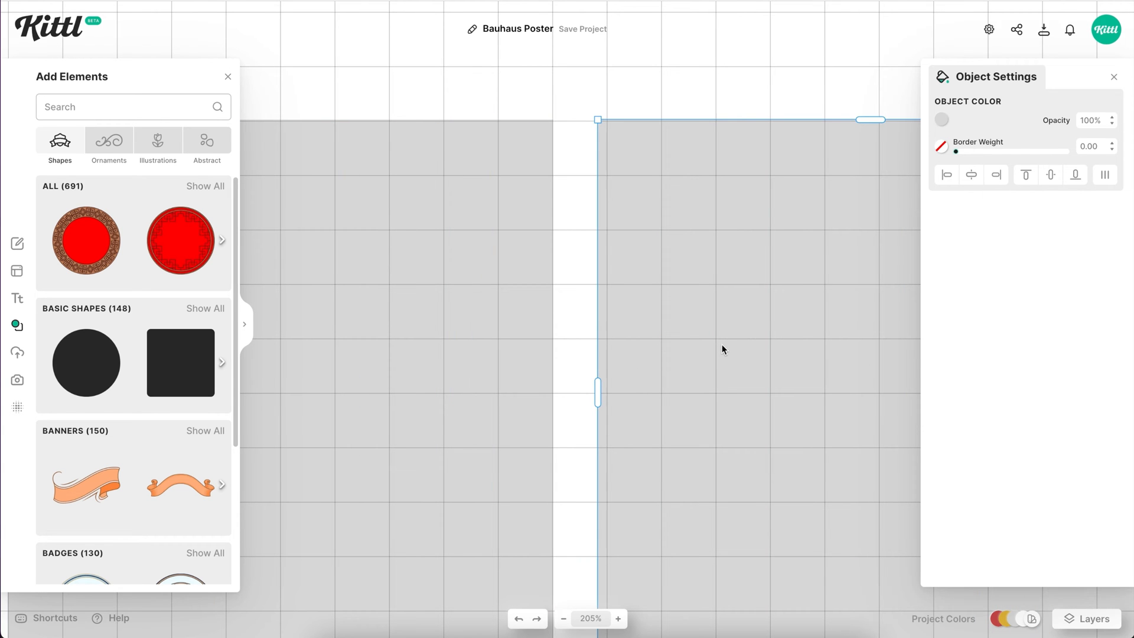
Recolor the duplicated square to a darker mid grey and place it flush against the light grey square
click(941, 120)
drag(756, 180, 739, 175)
click(561, 186)
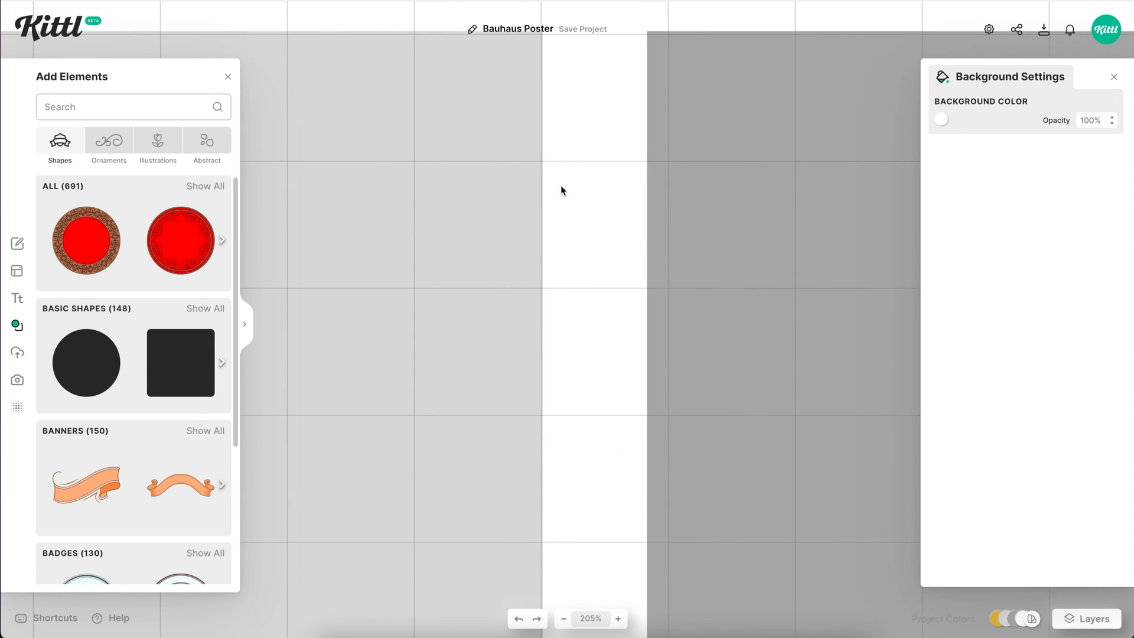
drag(742, 217, 625, 212)
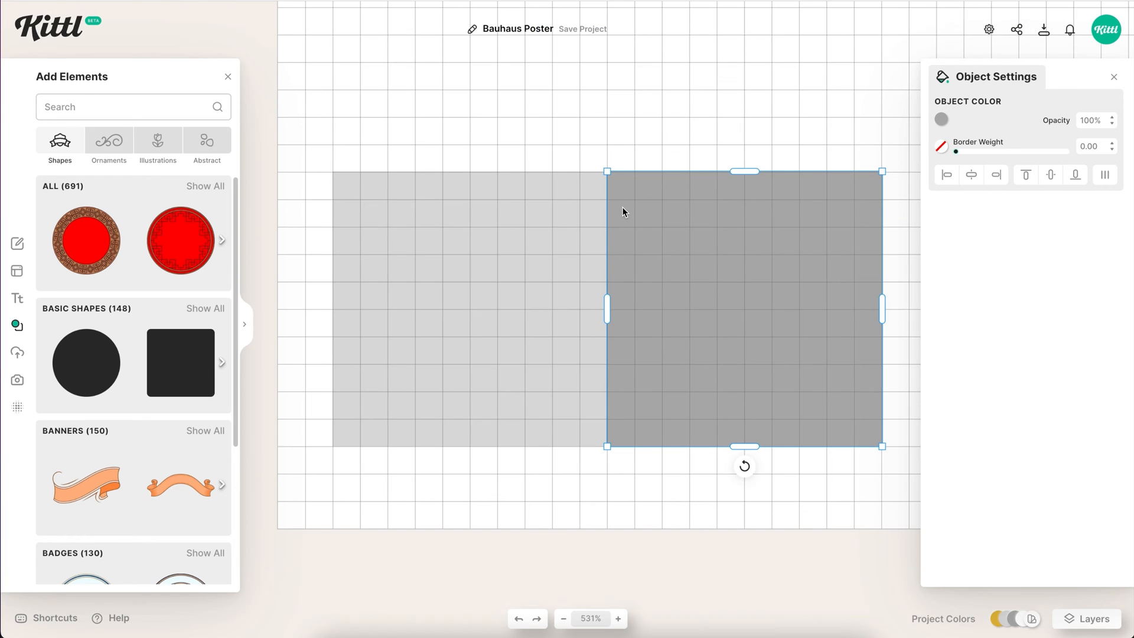
Duplicate the pair of grey squares and snap the copy flush against them to form a row of four alternating squares
click(524, 132)
drag(471, 152, 753, 349)
scroll(677, 357, right, 1)
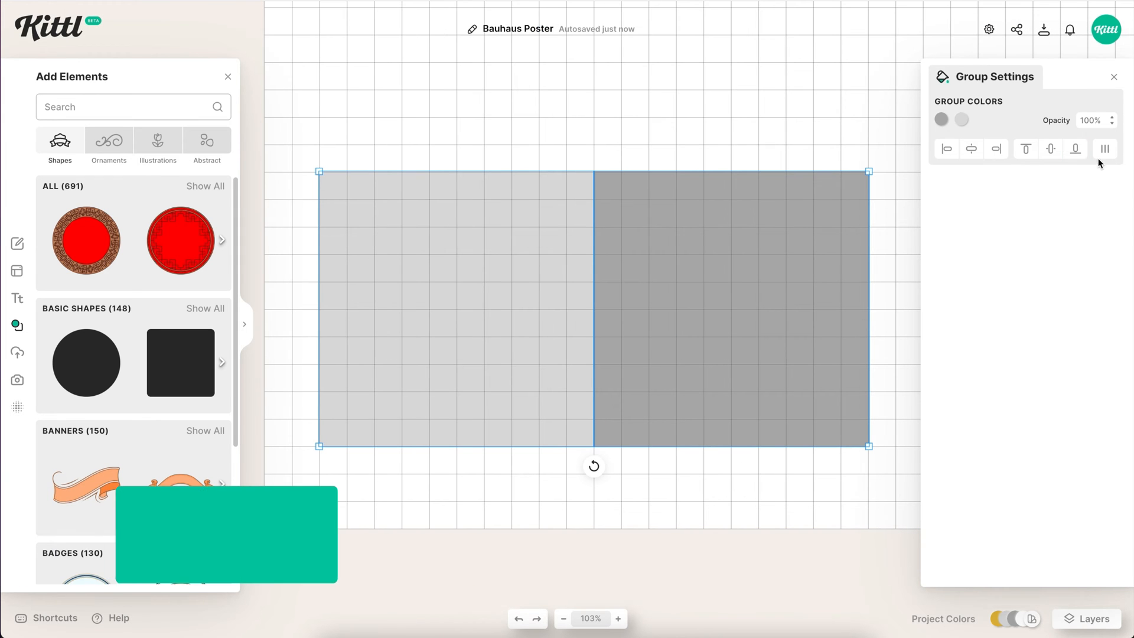
drag(388, 387, 806, 388)
scroll(805, 387, right, 10)
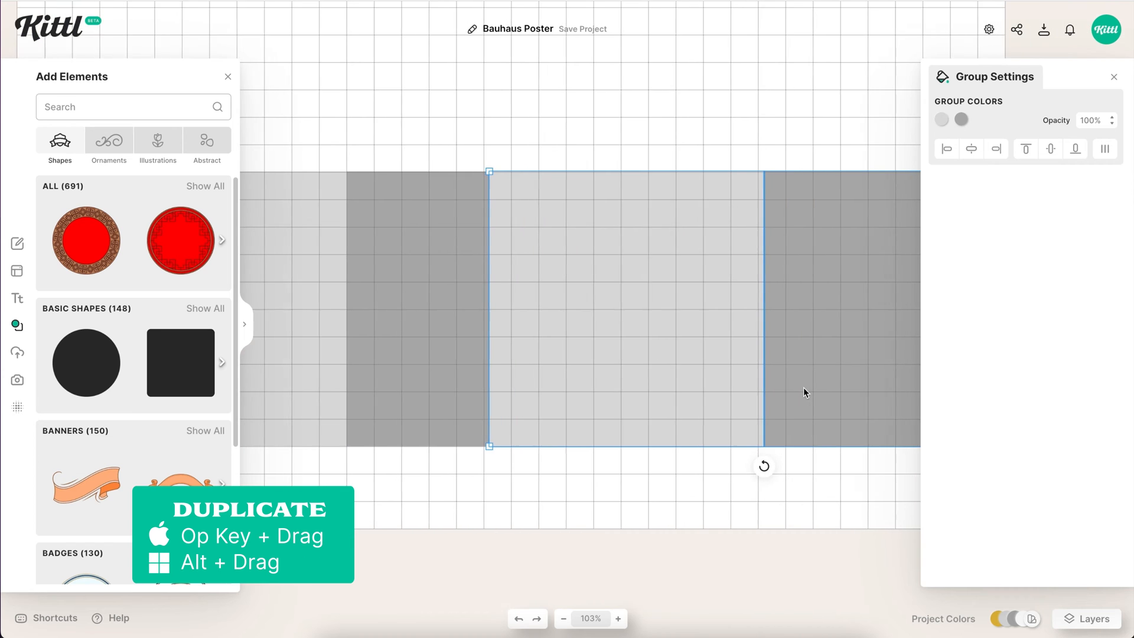
drag(564, 369, 700, 373)
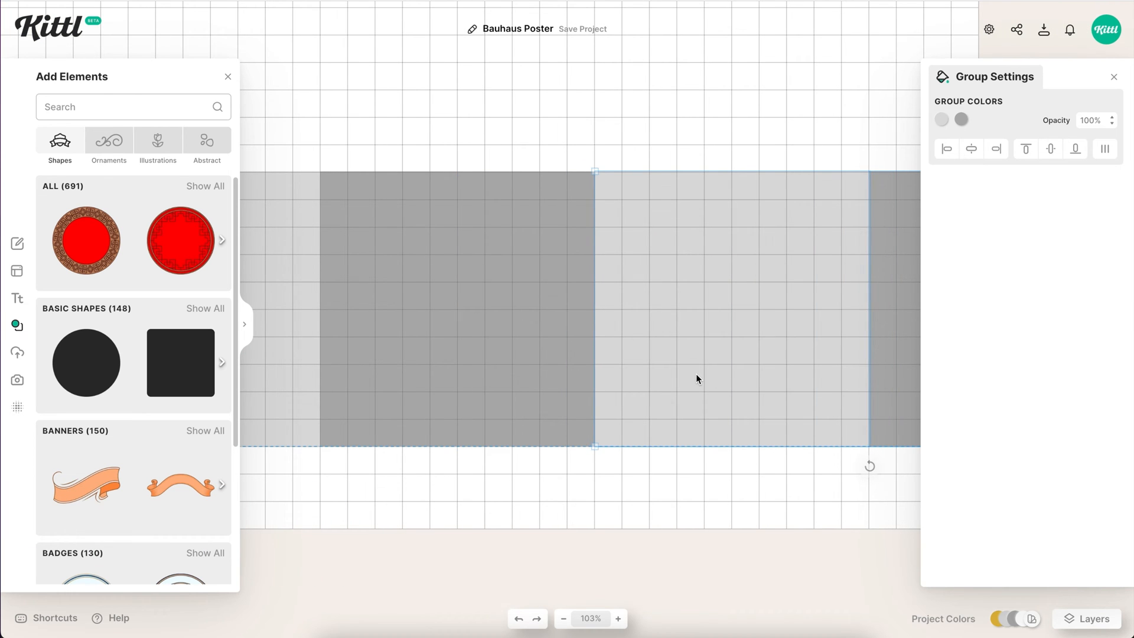
scroll(595, 451, up, 5)
key(plus)
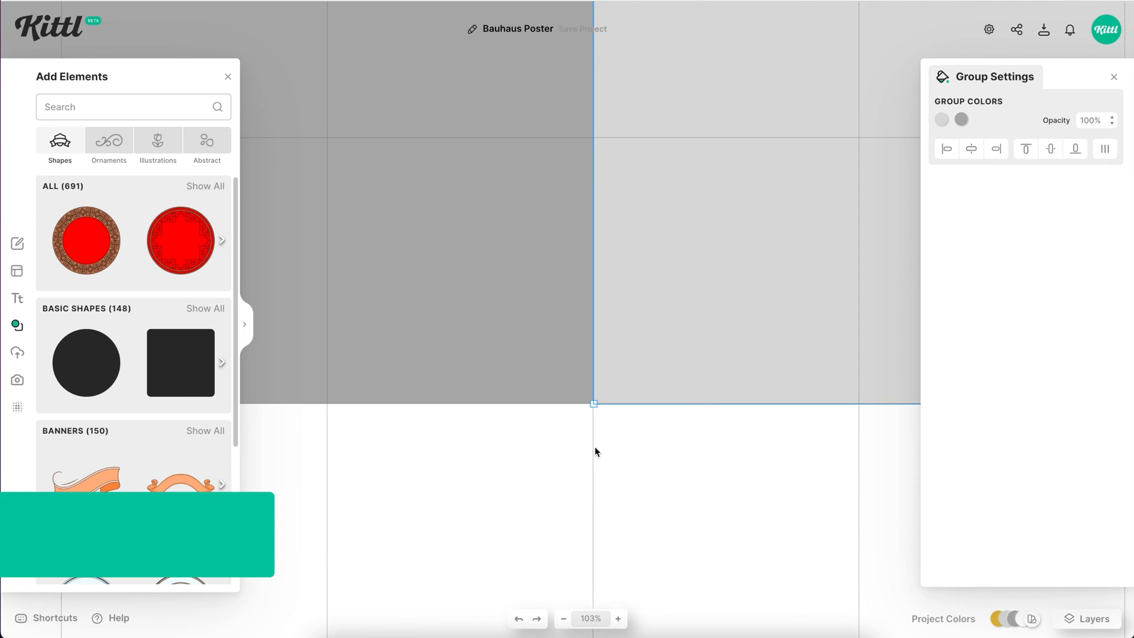
drag(647, 387, 627, 385)
click(677, 480)
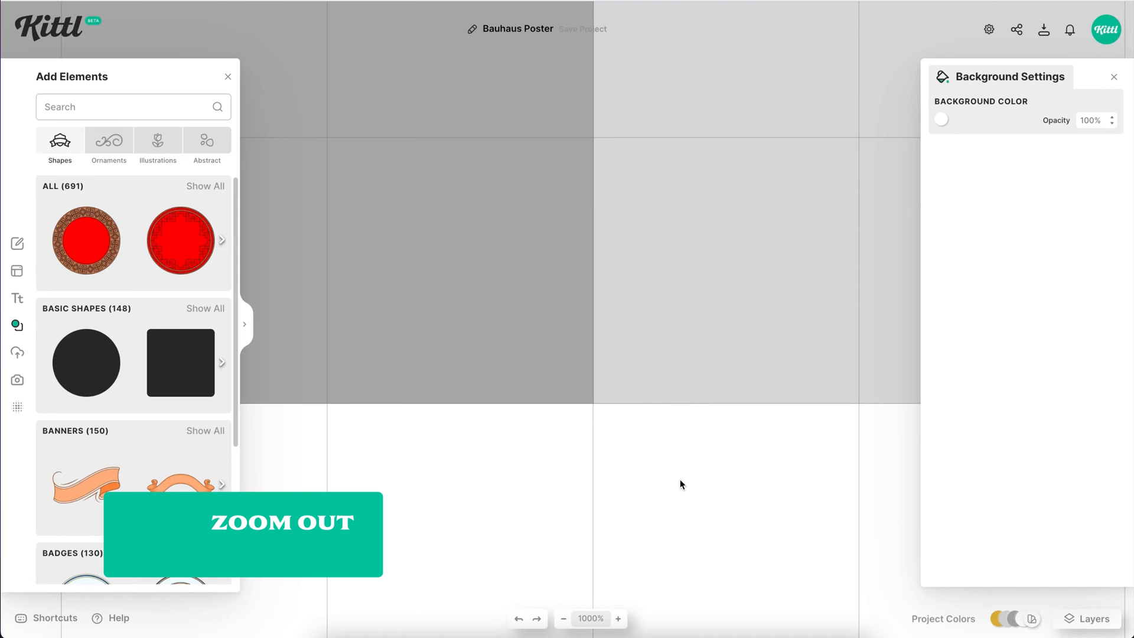
Scale the row of four squares down so it fits the poster's width with equal side margins
key(minus)
drag(757, 396, 508, 497)
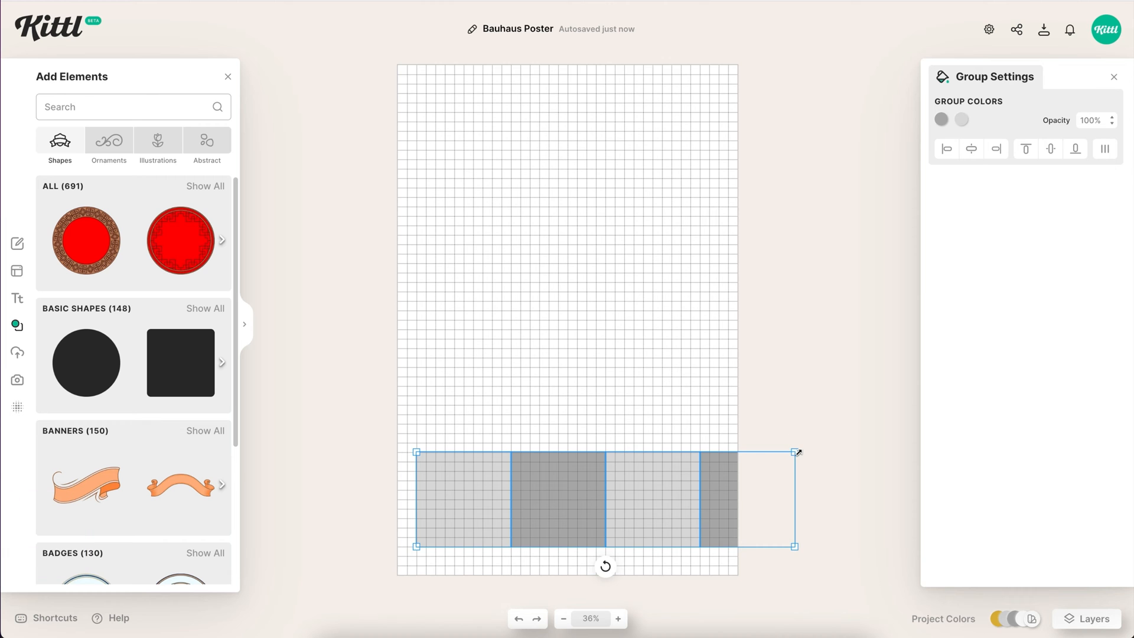
drag(795, 453, 728, 486)
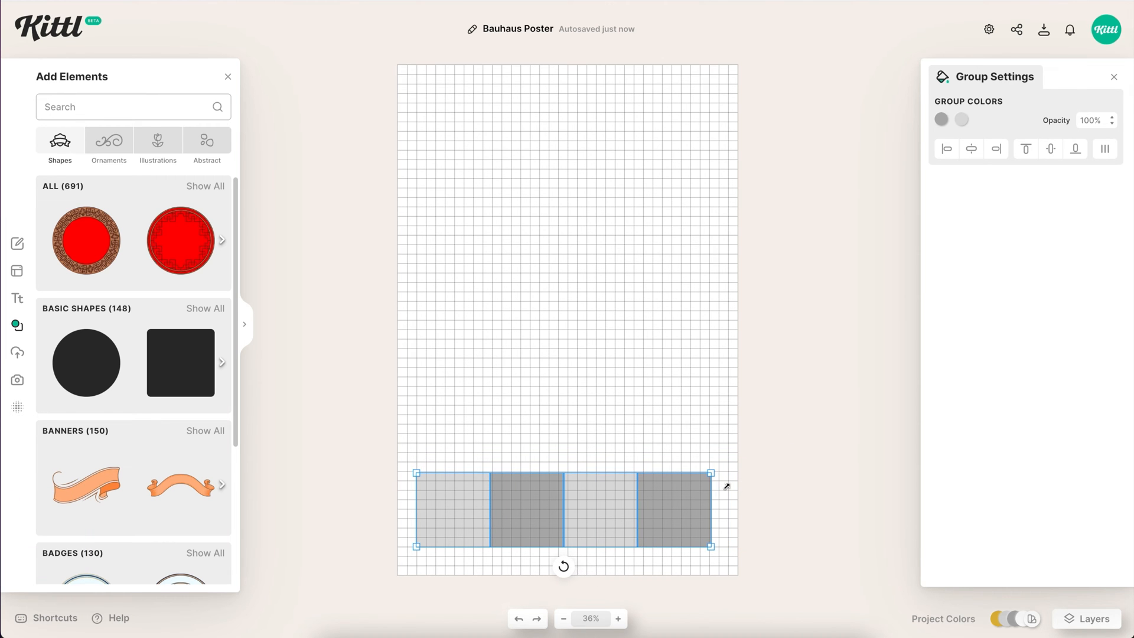
ctrl+scroll(717, 492, up, 15)
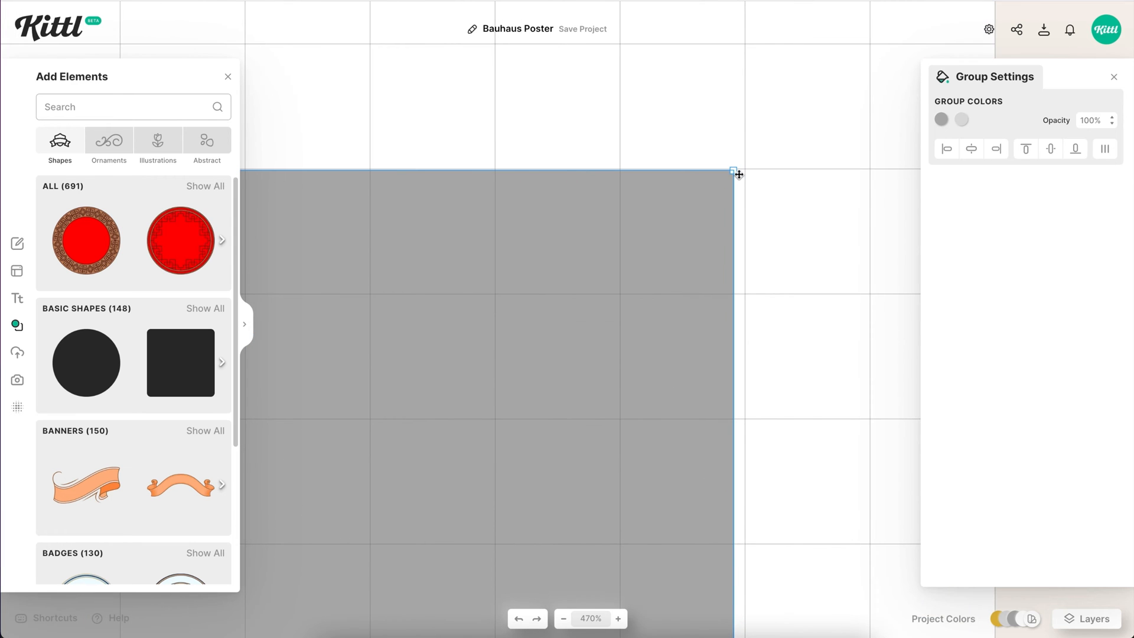
click(799, 187)
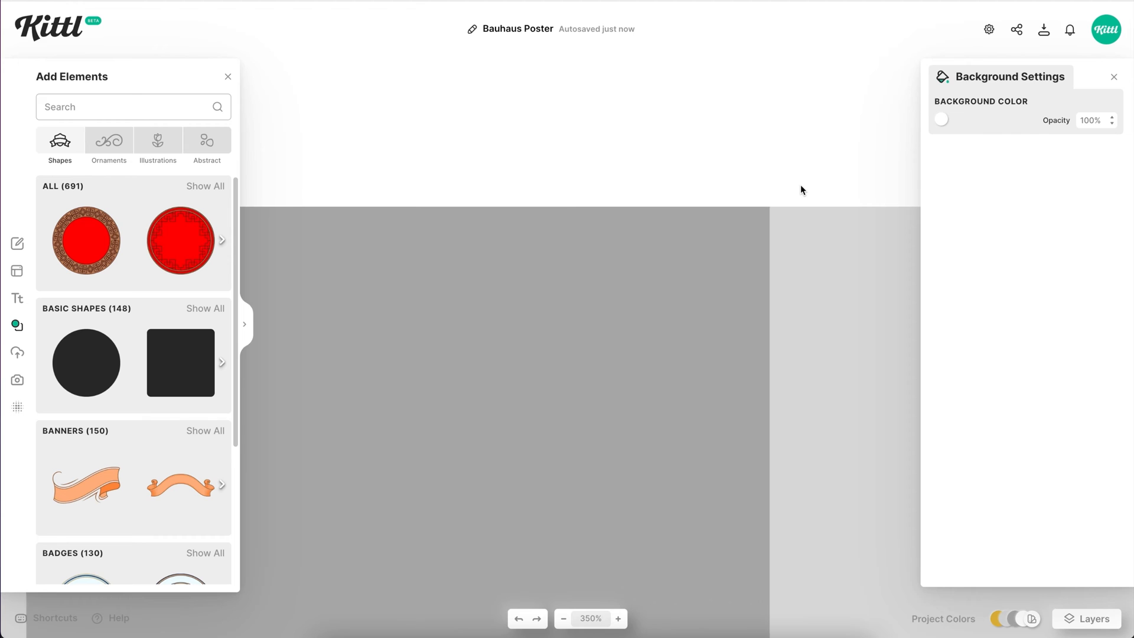
key(shift+1)
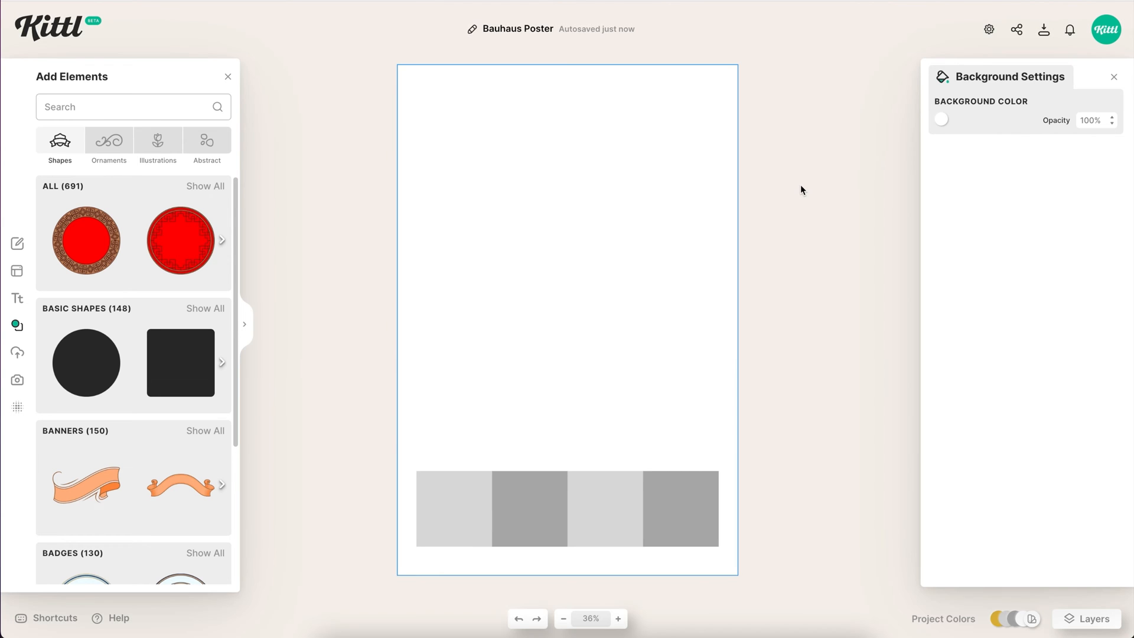
Duplicate the row of squares upward with the greys alternating to build a flush four-by-four checkerboard on the poster
drag(710, 396, 447, 489)
scroll(434, 489, up, 10)
drag(420, 171, 418, 316)
click(299, 319)
key(shift+1)
drag(386, 375, 674, 378)
scroll(674, 376, up, 10)
click(715, 481)
click(714, 512)
scroll(678, 281, up, 10)
click(813, 303)
click(803, 307)
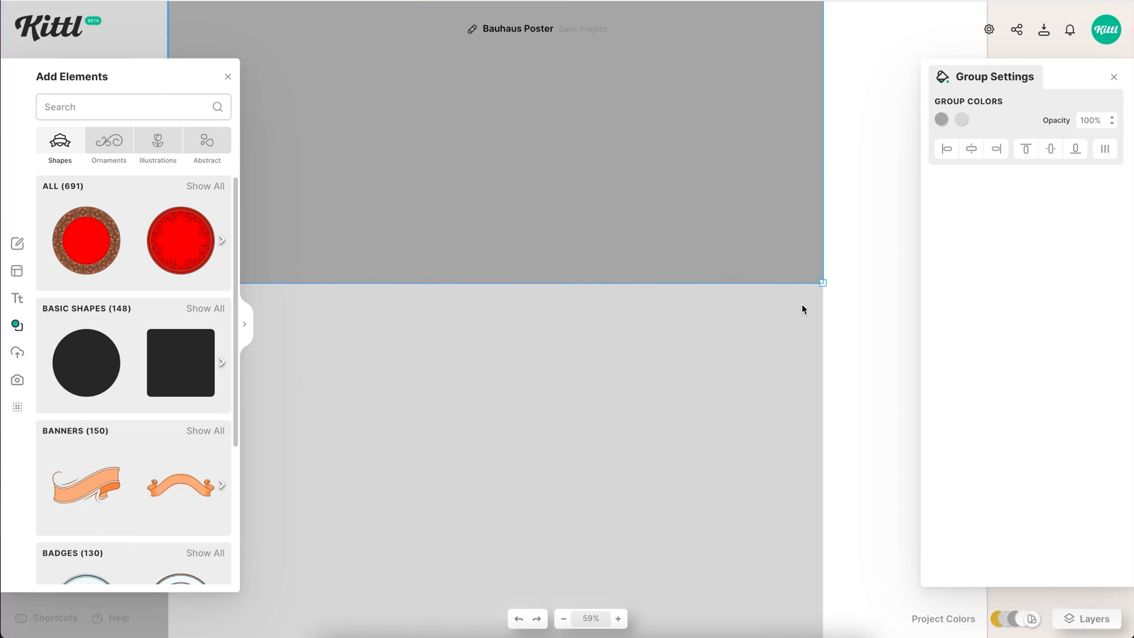
key(shift+1)
click(814, 526)
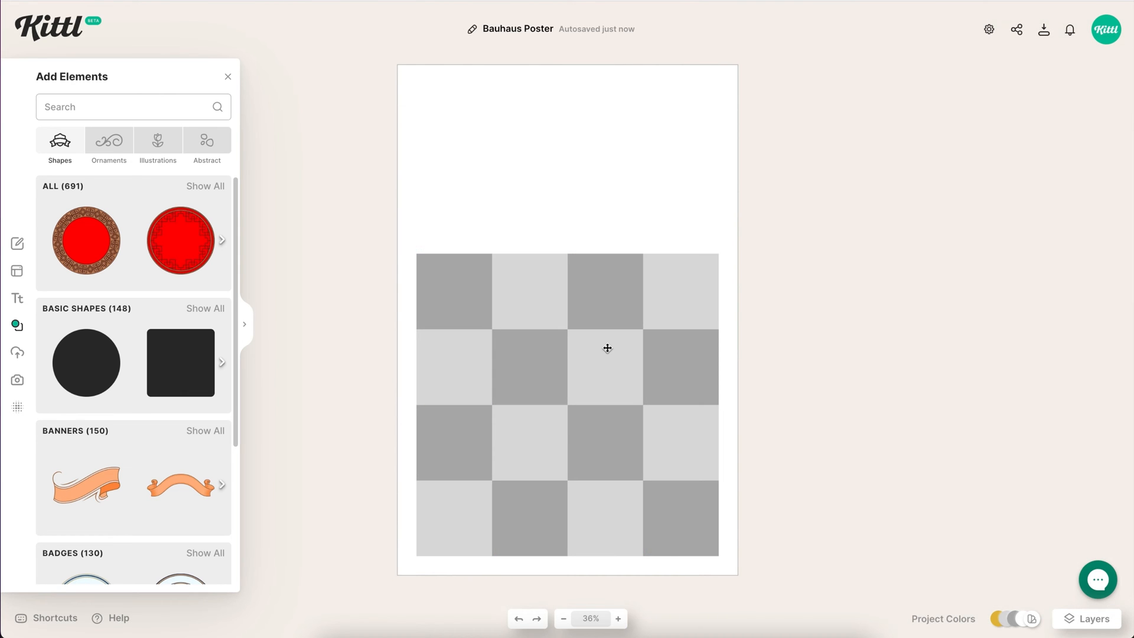
Search the elements for "triangle", add the solid black right triangle and move it over the checkerboard's upper-left squares
click(449, 299)
click(444, 296)
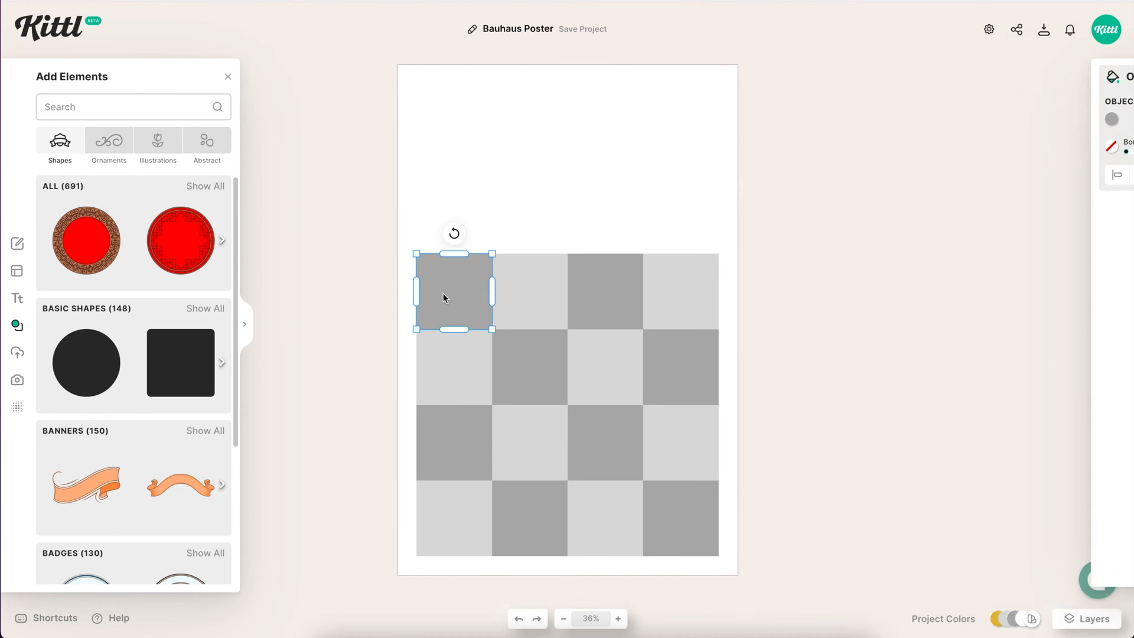
click(169, 106)
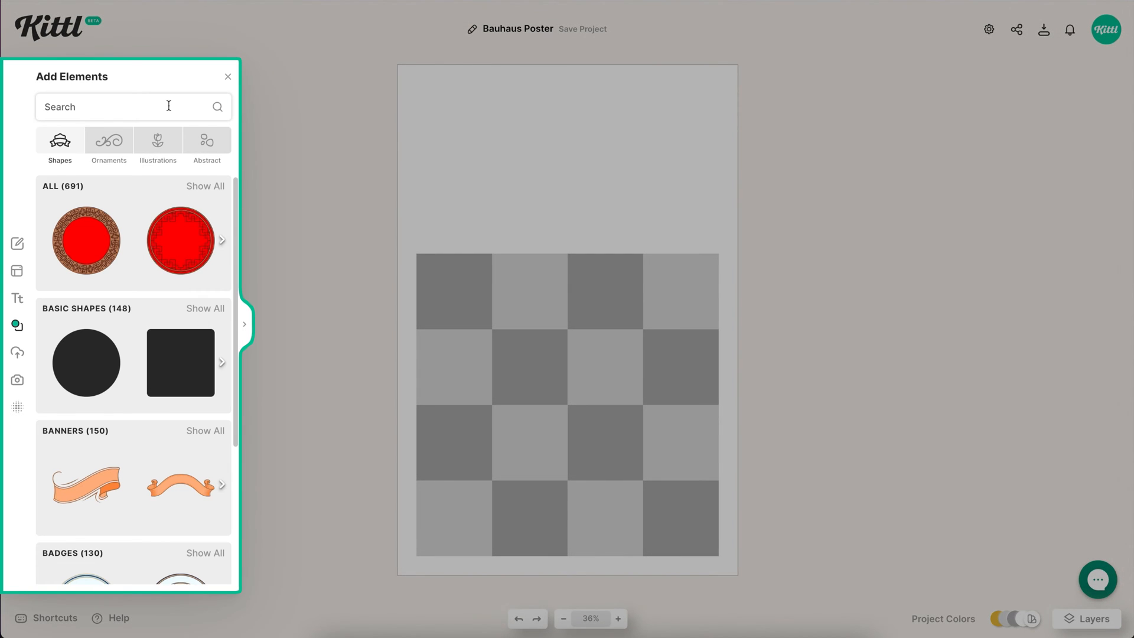
text(triangle)
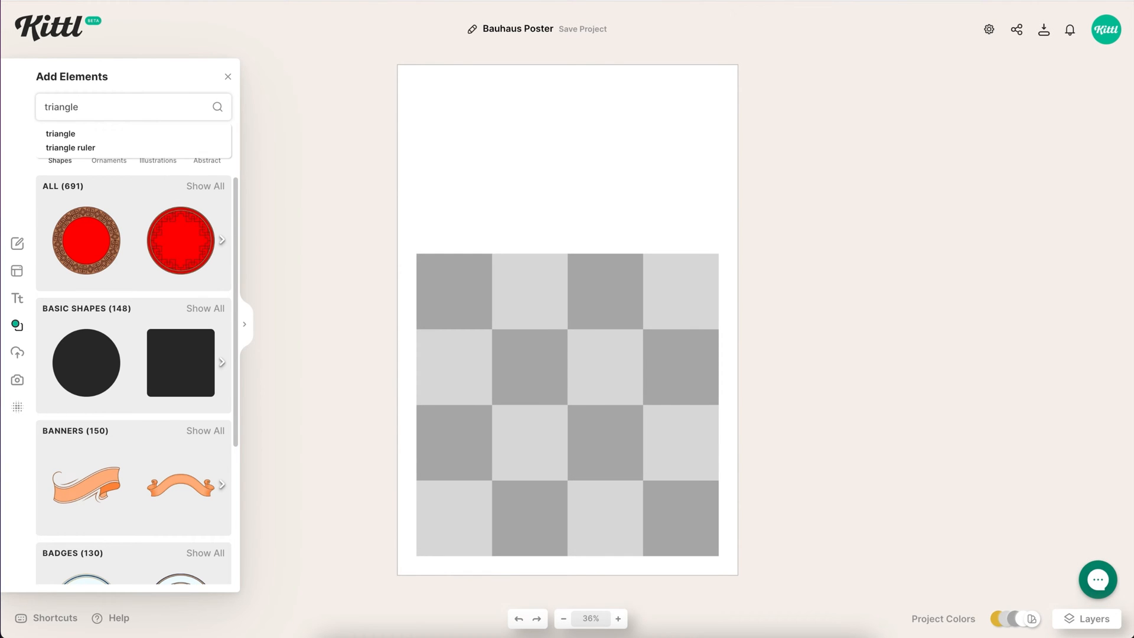
key(Return)
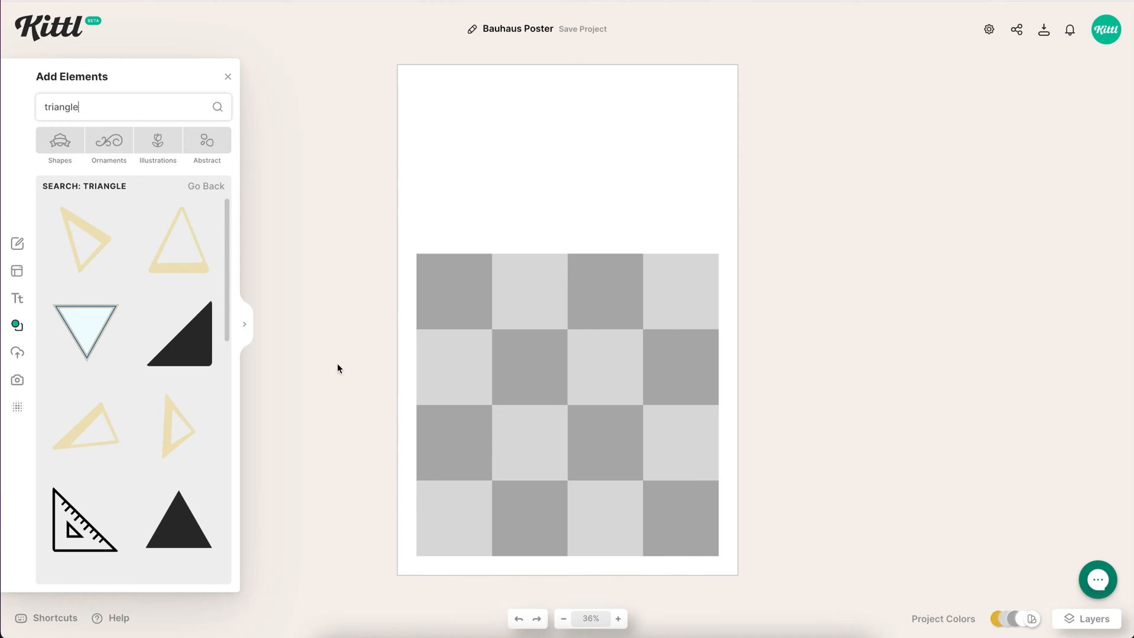
click(199, 349)
drag(563, 337, 474, 302)
Align the triangle's right and bottom edges with the square in the second row and second column
shift+click(544, 385)
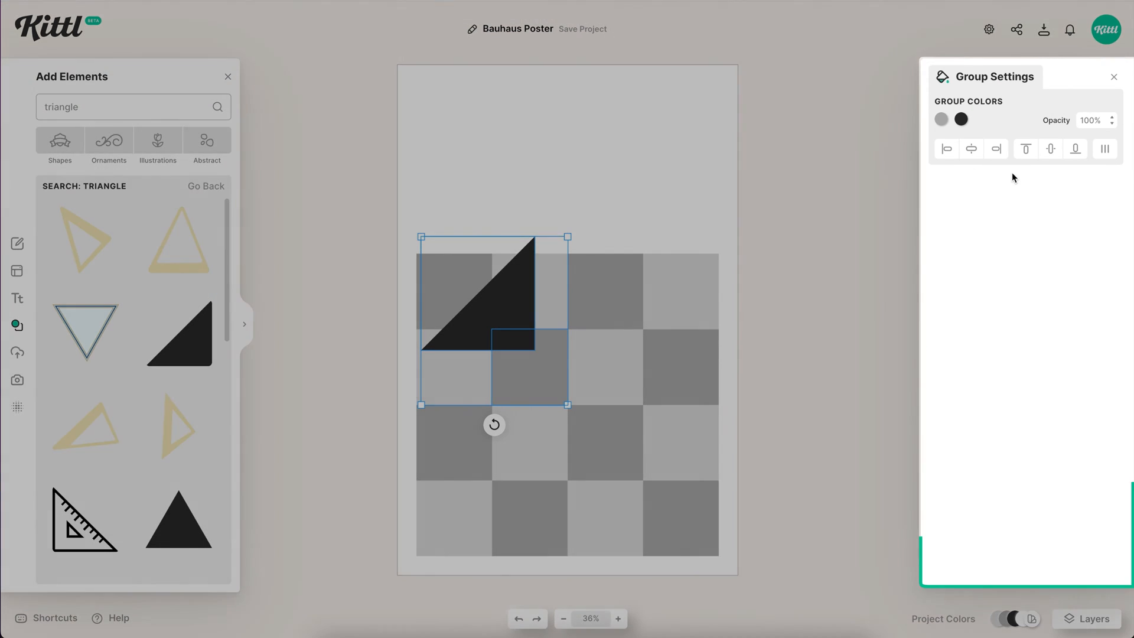
click(997, 149)
click(1075, 148)
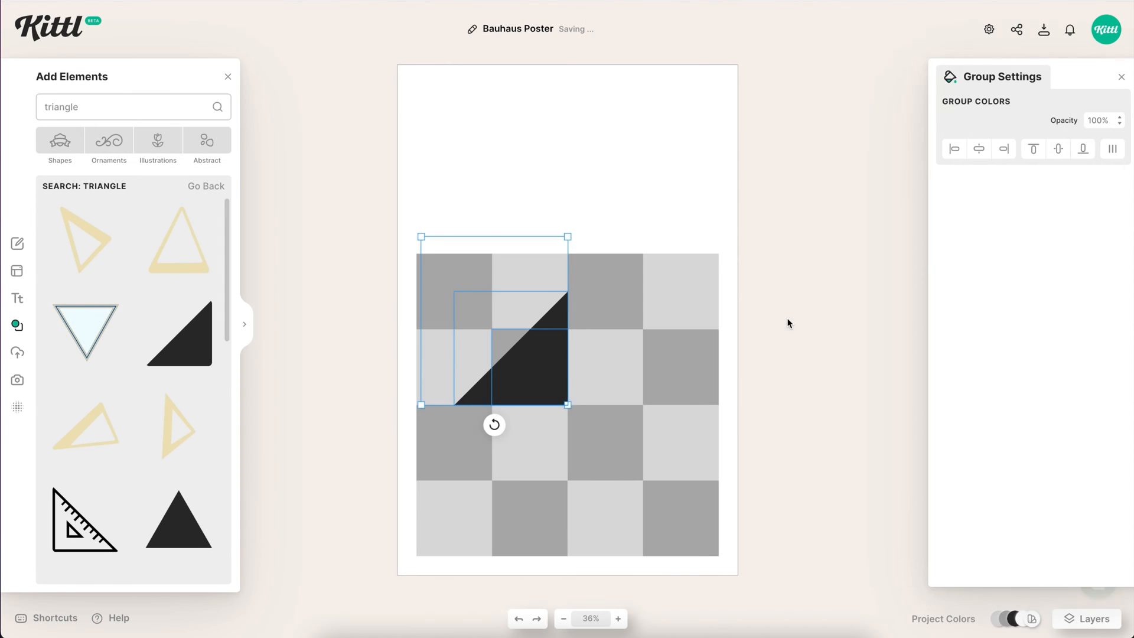
click(787, 321)
Enlarge the black triangle from its upper-left corner until it spans the checkerboard's upper-left two-by-two block
click(496, 351)
scroll(496, 351, up, 10)
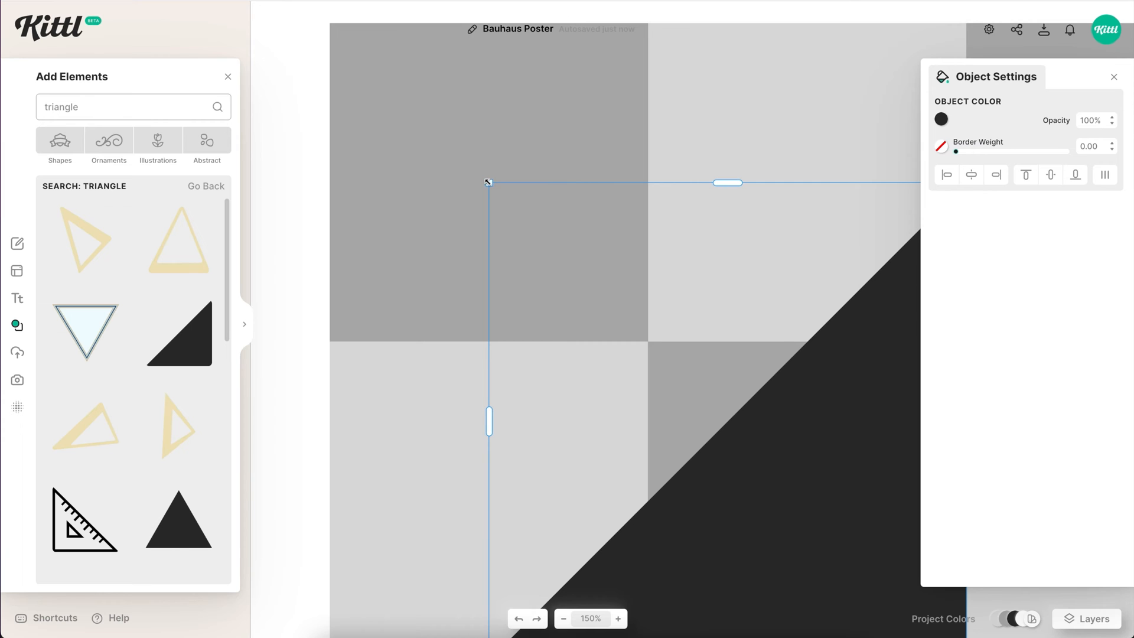
drag(488, 182, 314, 39)
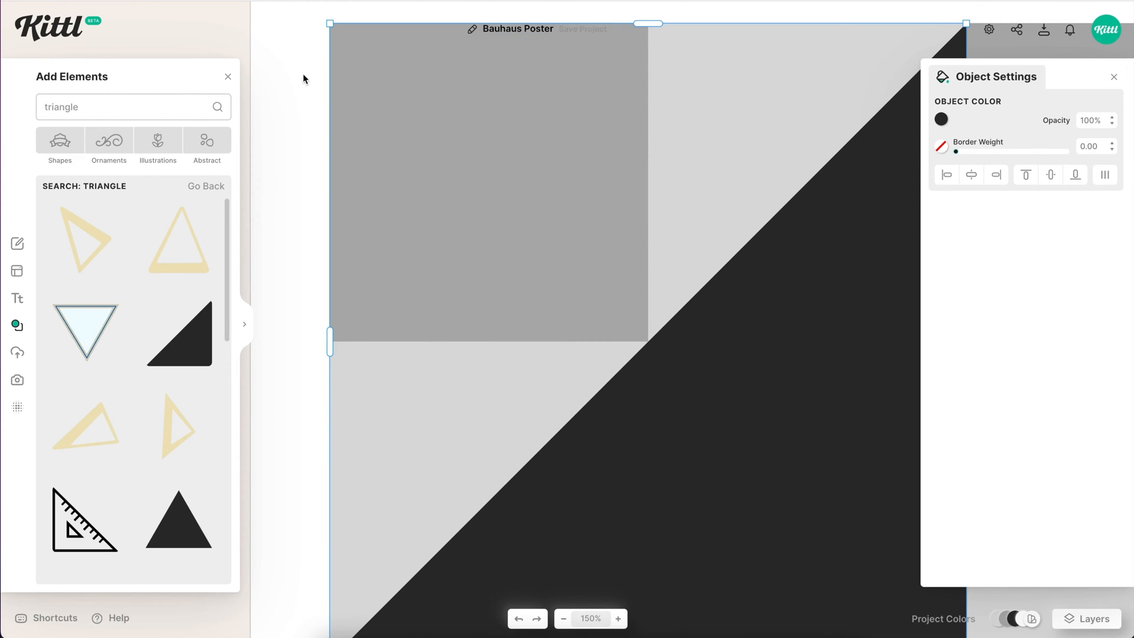
click(297, 110)
Recolor the black triangle with the yellow document color
click(792, 294)
click(941, 120)
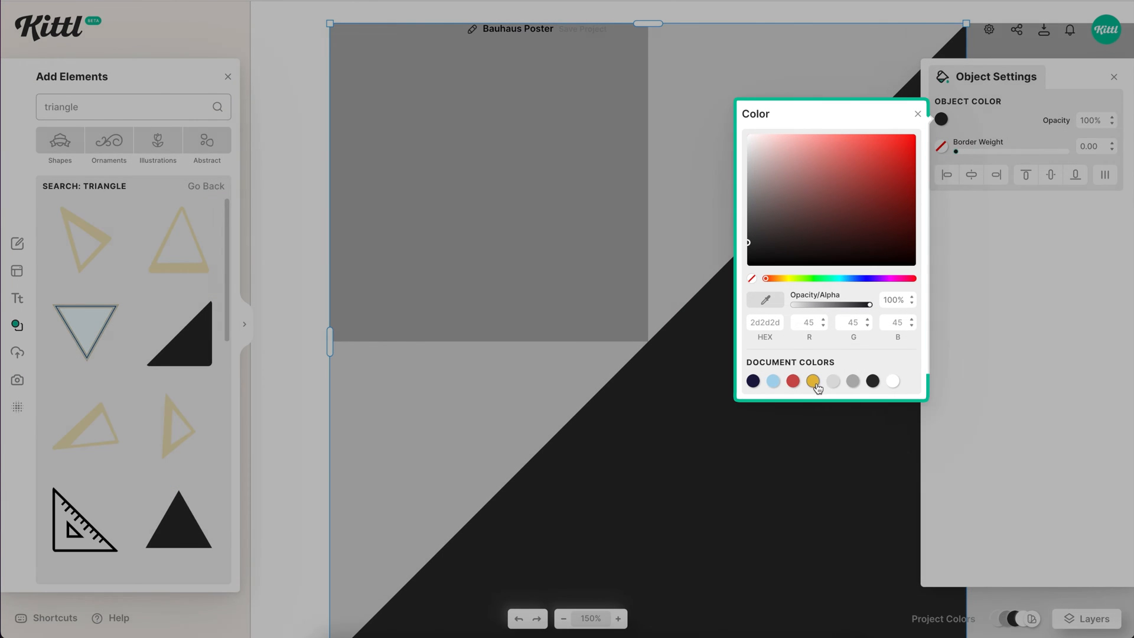
click(814, 381)
click(308, 397)
Copy and paste the yellow triangle in place and scale the copy down to fit exactly within the upper-left square
click(659, 450)
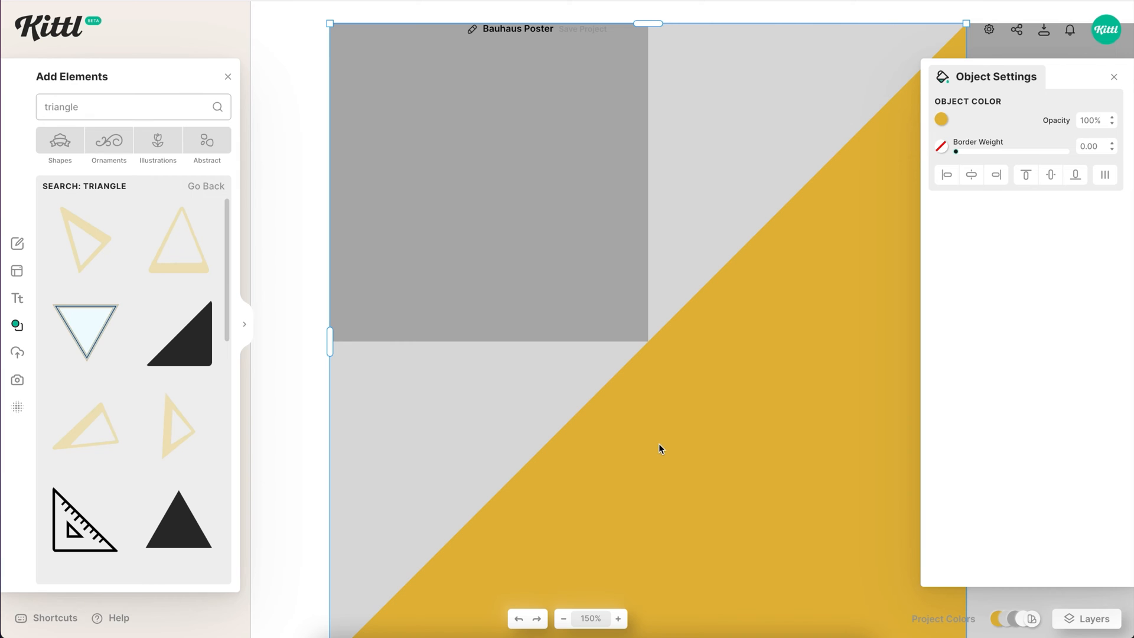
scroll(658, 444, down, 3)
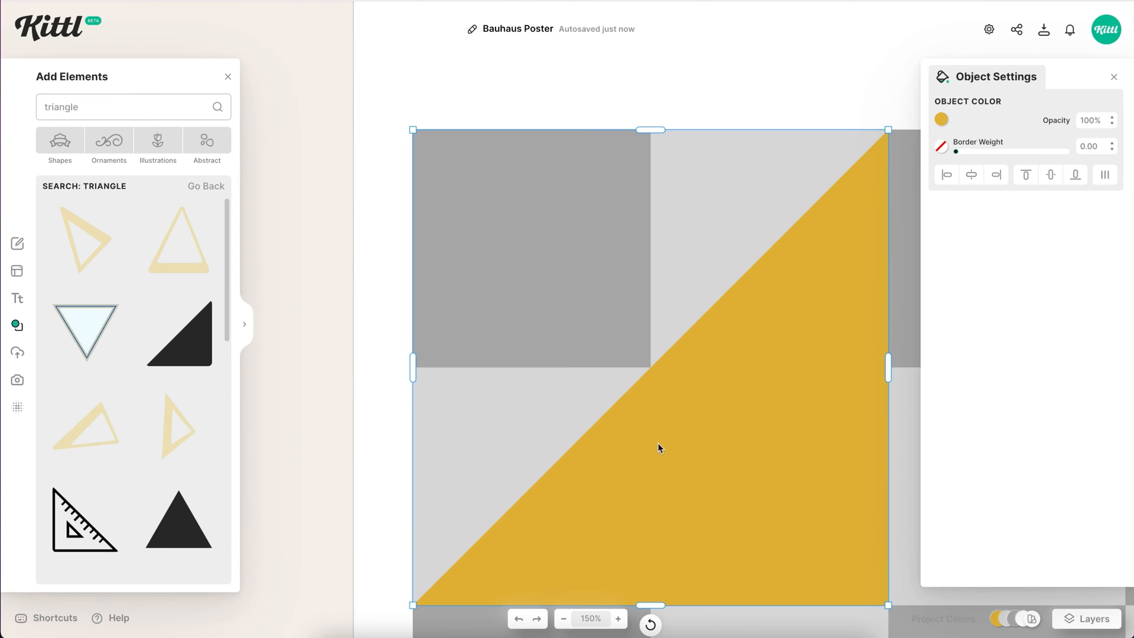
key(ctrl+v)
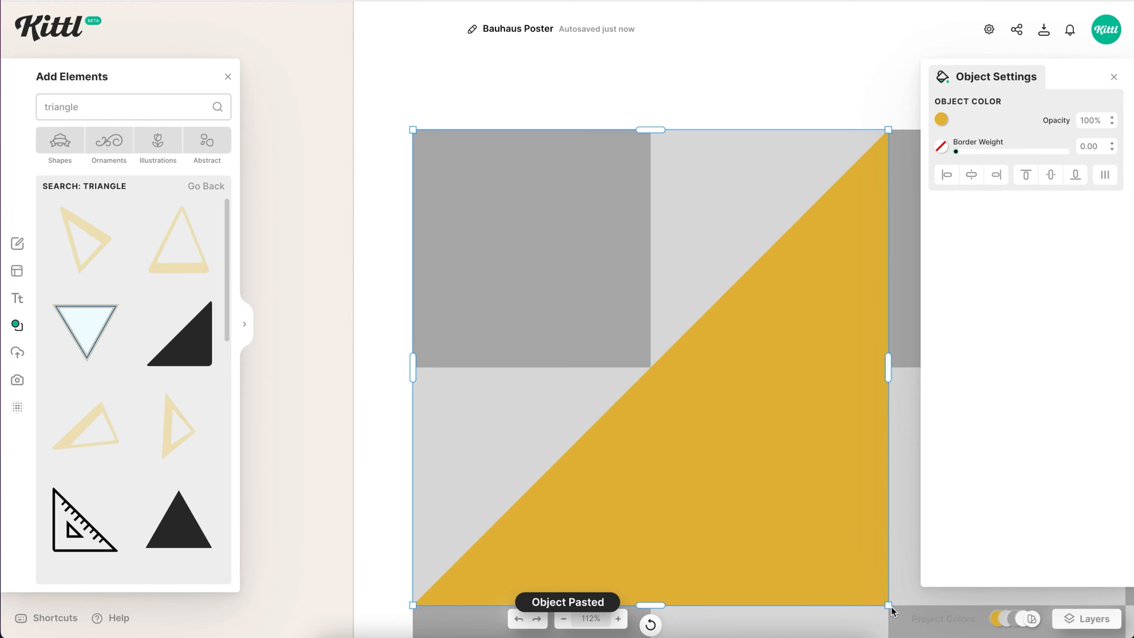
drag(890, 608, 638, 369)
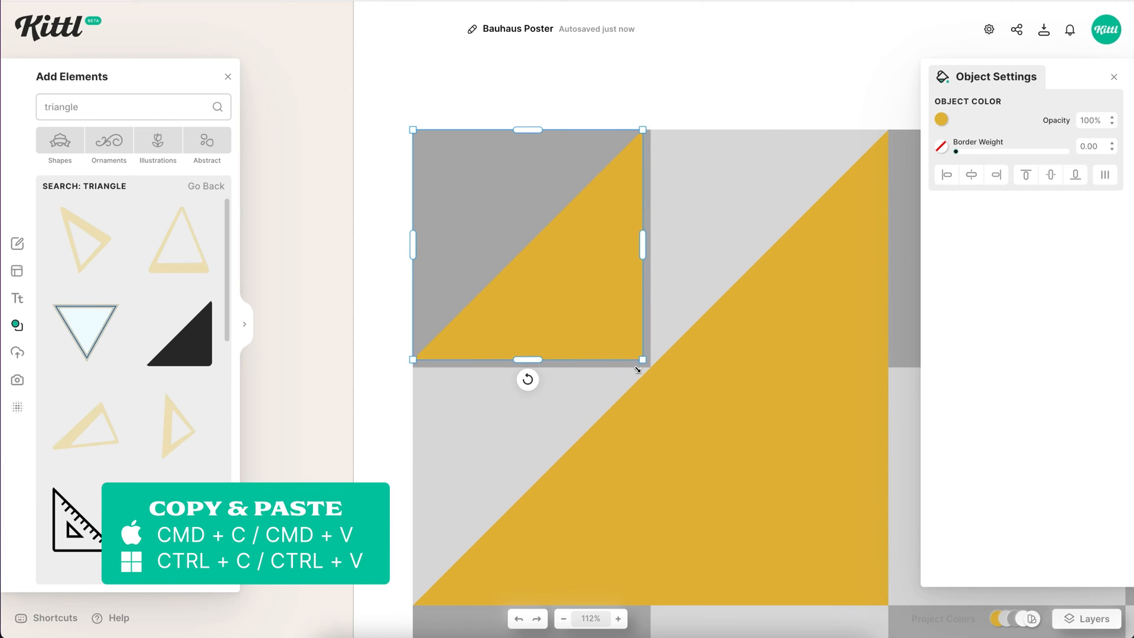
scroll(644, 371, up, 5)
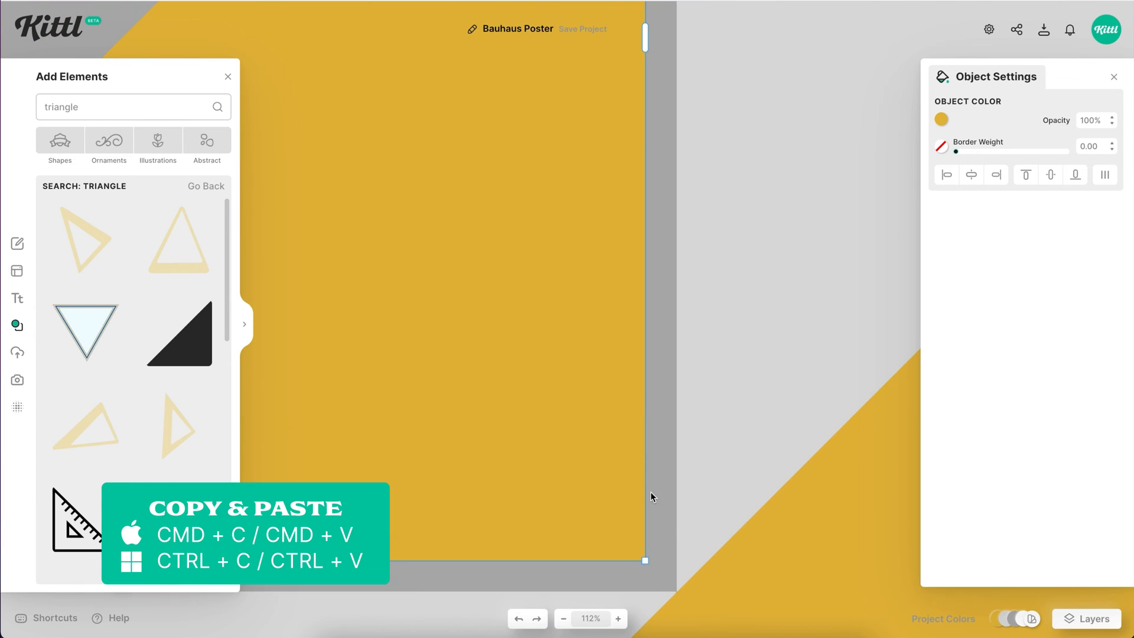
drag(645, 560, 678, 451)
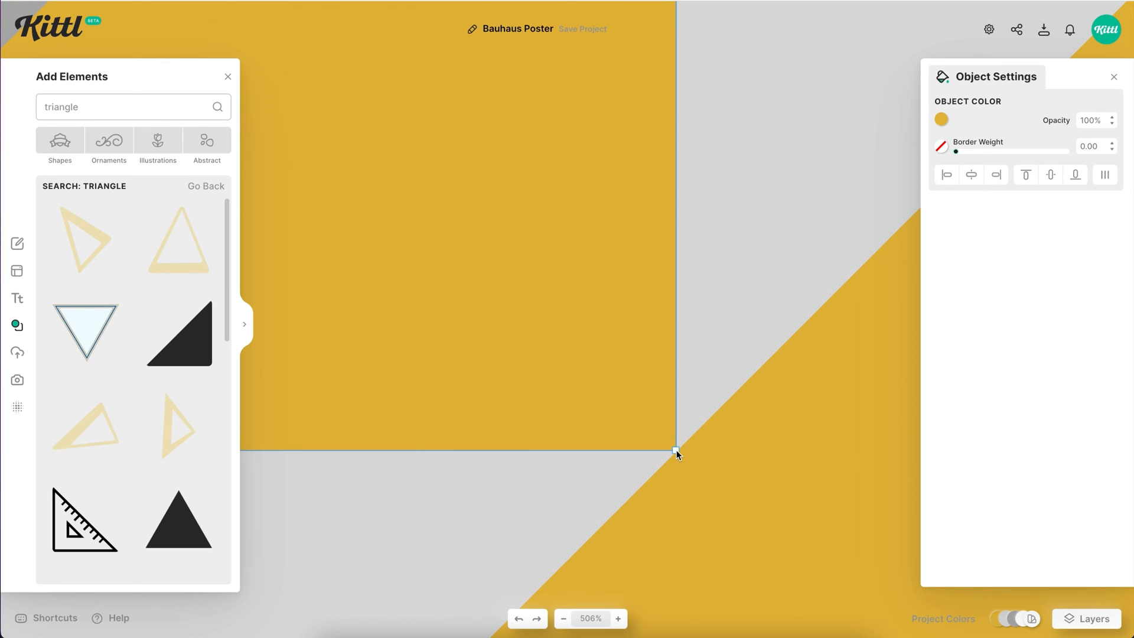
scroll(702, 461, left, 3)
scroll(701, 461, down, 5)
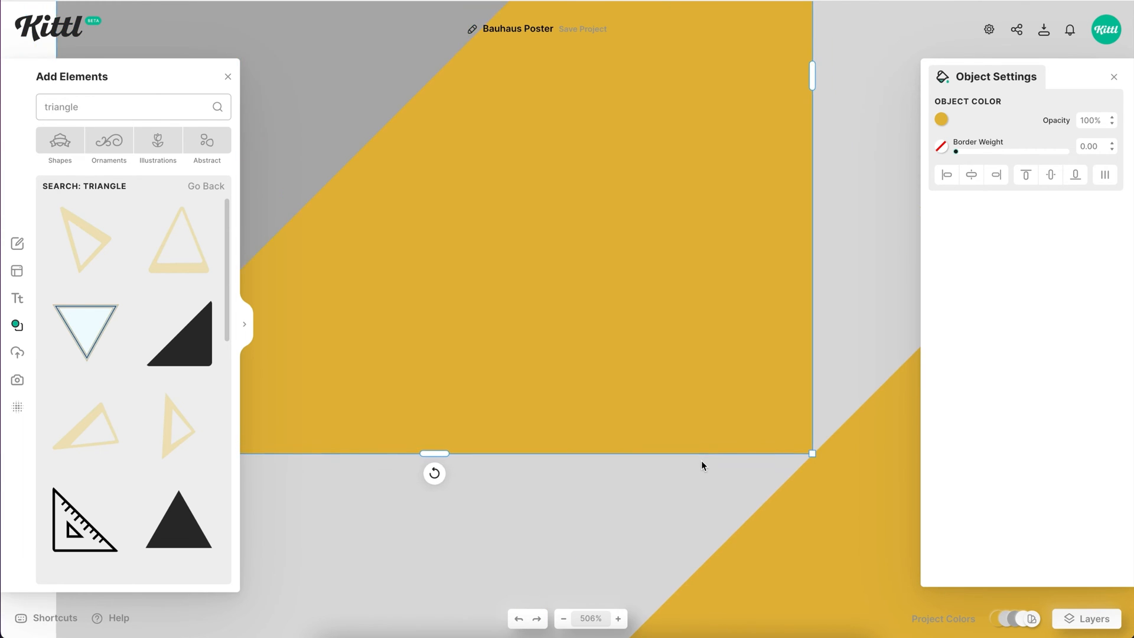
Duplicate the yellow triangle from the upper-left square into the top row's second square and align its right edge with that square
click(339, 399)
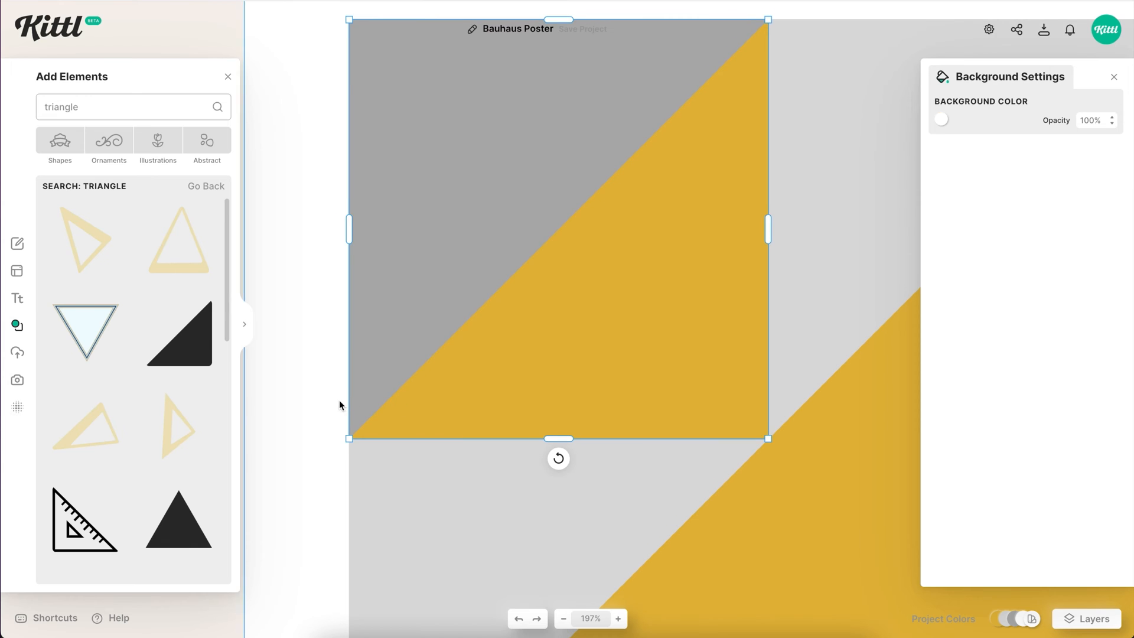
click(608, 351)
key(ctrl+v)
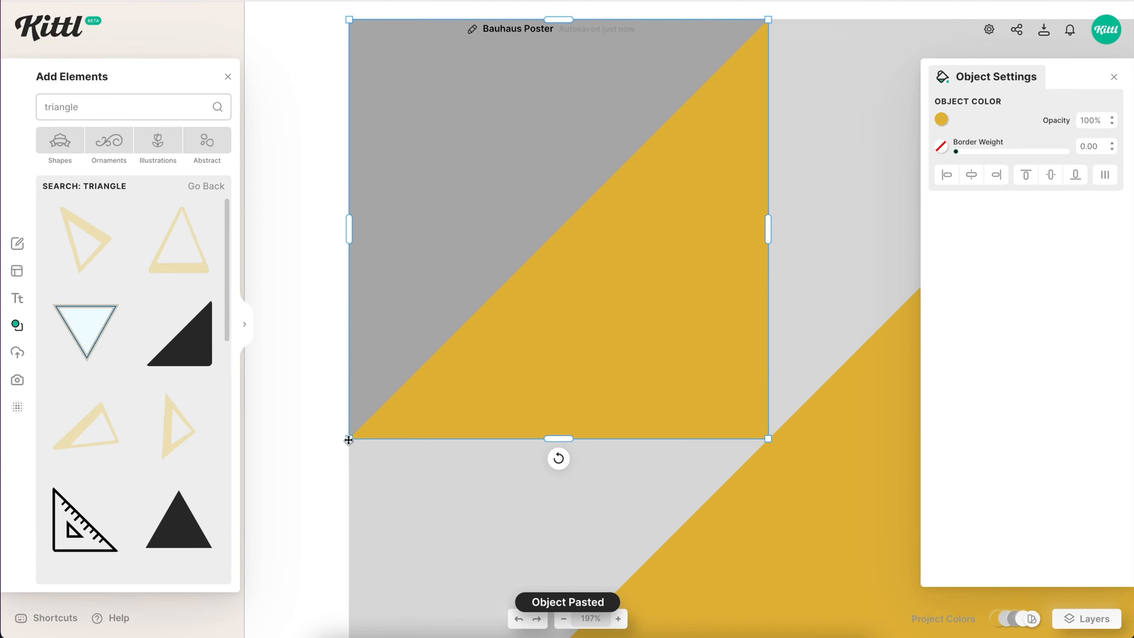
scroll(542, 375, right, 4)
drag(529, 375, 825, 375)
scroll(742, 378, right, 5)
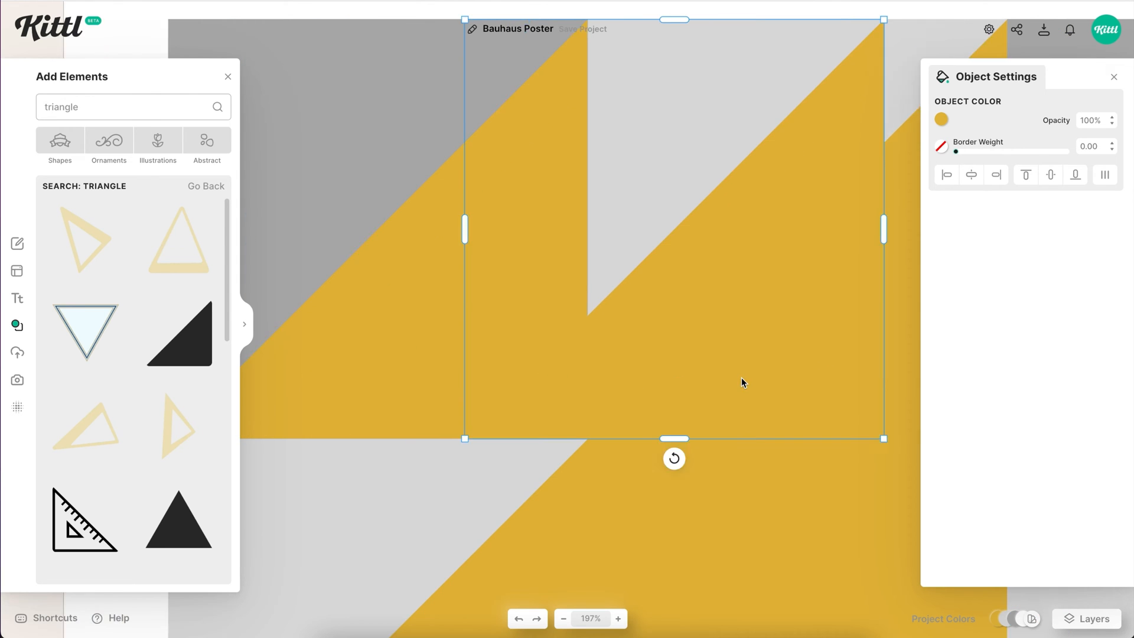
drag(617, 362, 629, 362)
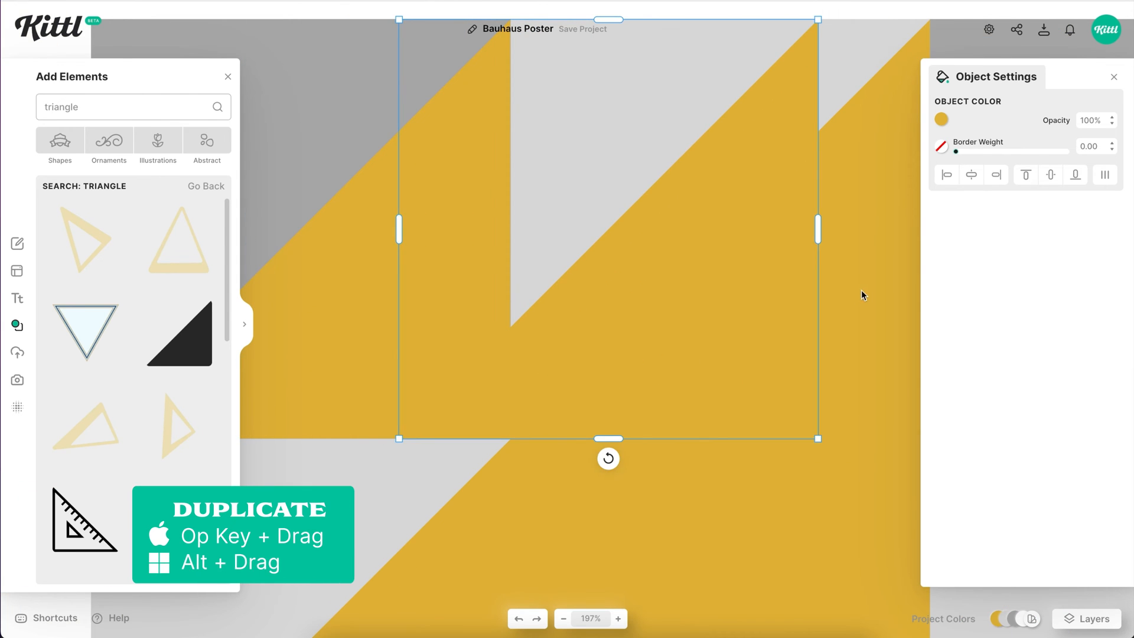
shift+click(874, 283)
click(997, 149)
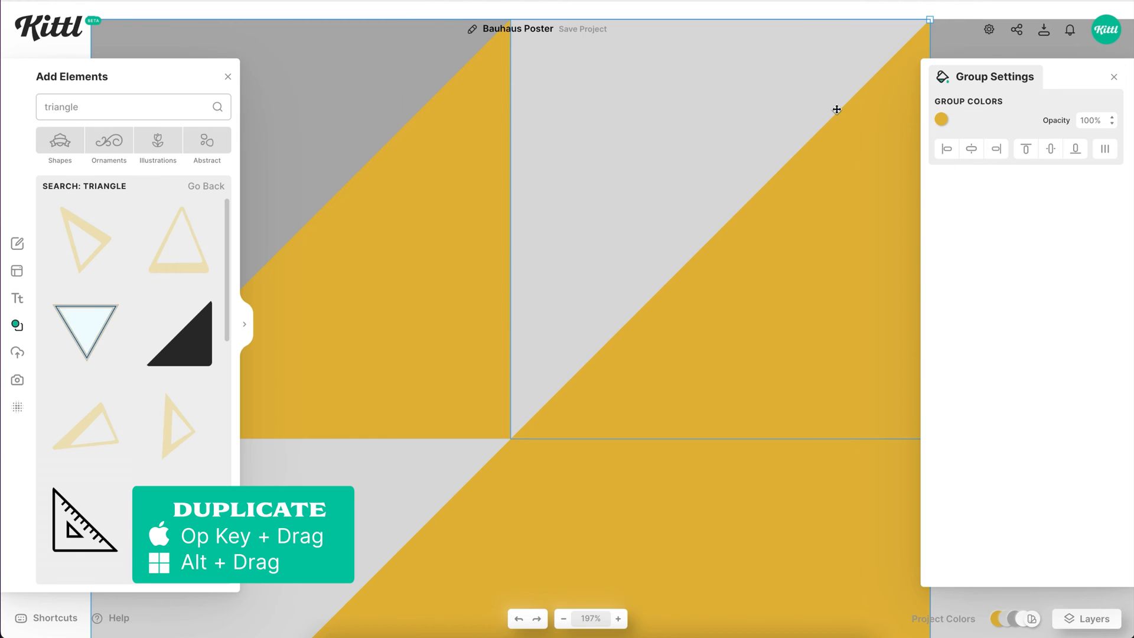
Add a half-size copy of the yellow triangle in the upper-left quarter of the top row's second square
scroll(826, 95, up, 3)
scroll(825, 94, right, 3)
click(824, 86)
scroll(833, 386, down, 1)
drag(849, 523, 730, 406)
key(ctrl+z)
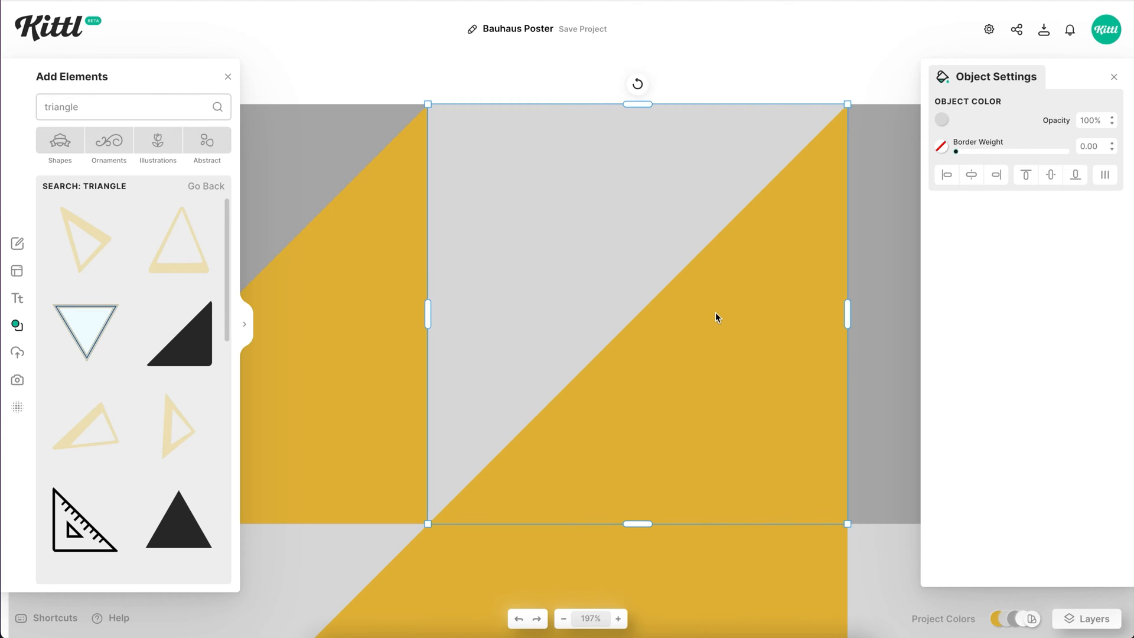
drag(849, 525, 652, 299)
scroll(629, 323, up, 5)
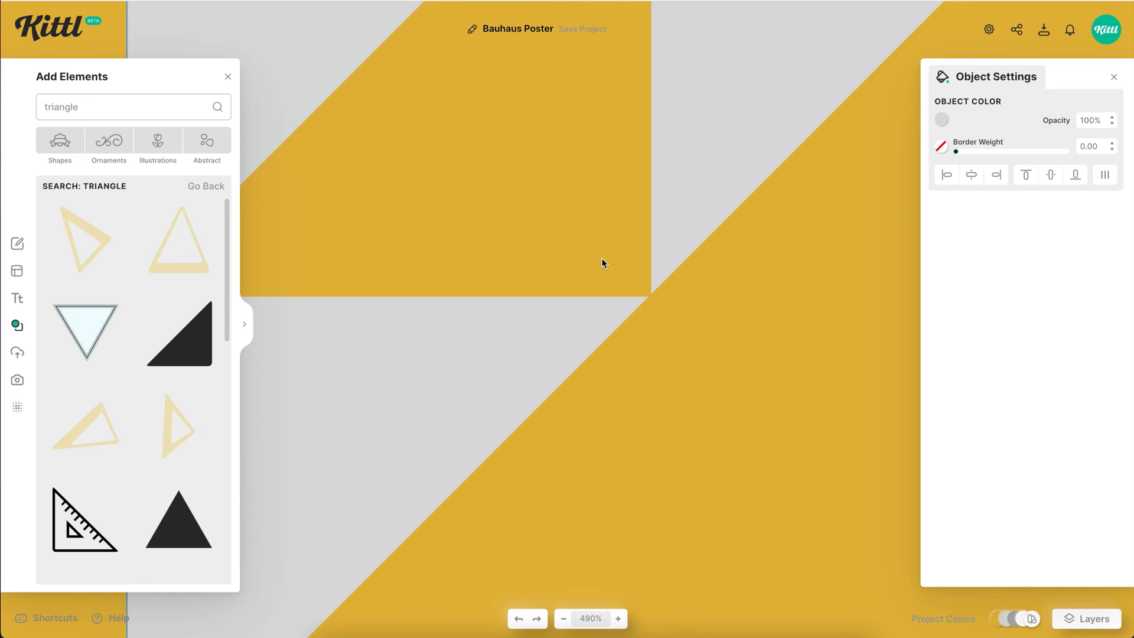
scroll(601, 259, down, 5)
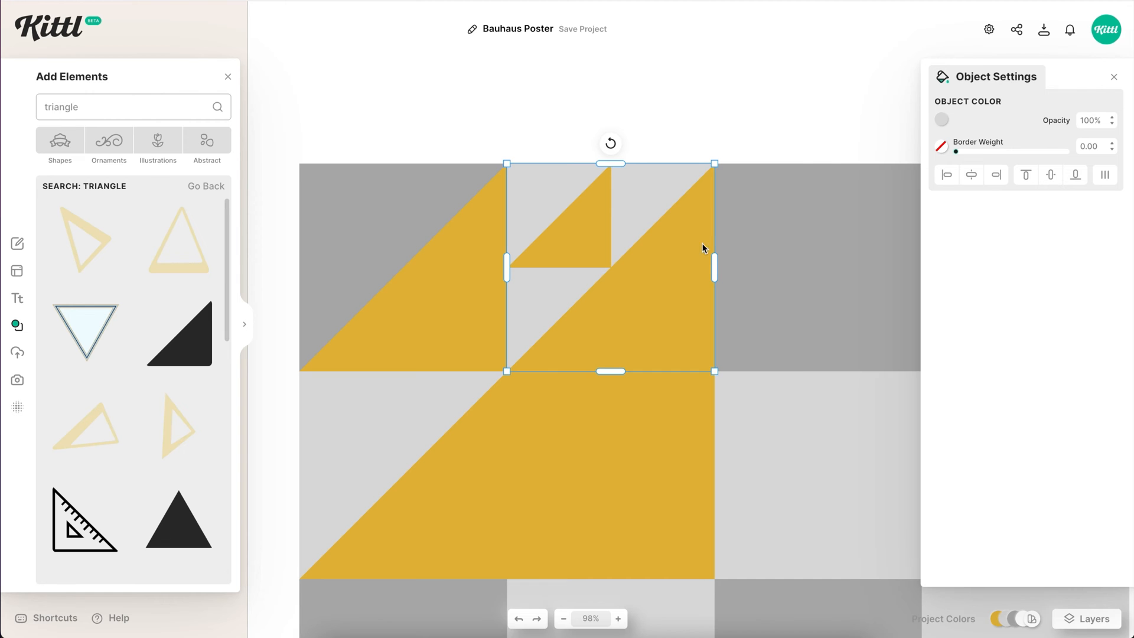
Recolor the top row's second square with the red document color and the second row's first square with light blue
click(941, 120)
click(793, 381)
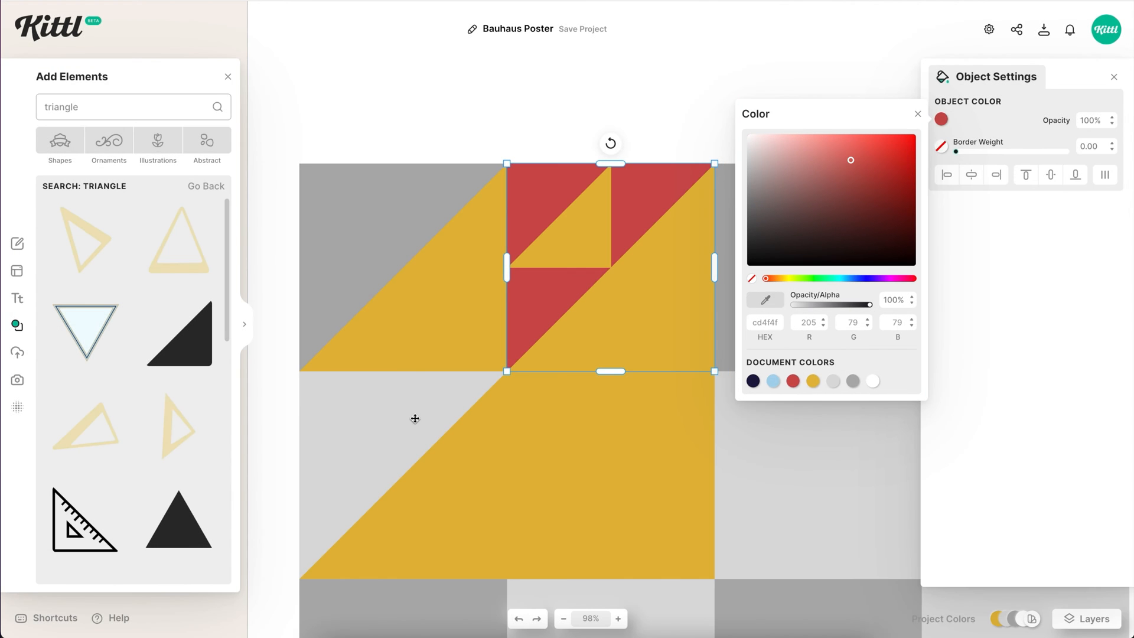
click(423, 416)
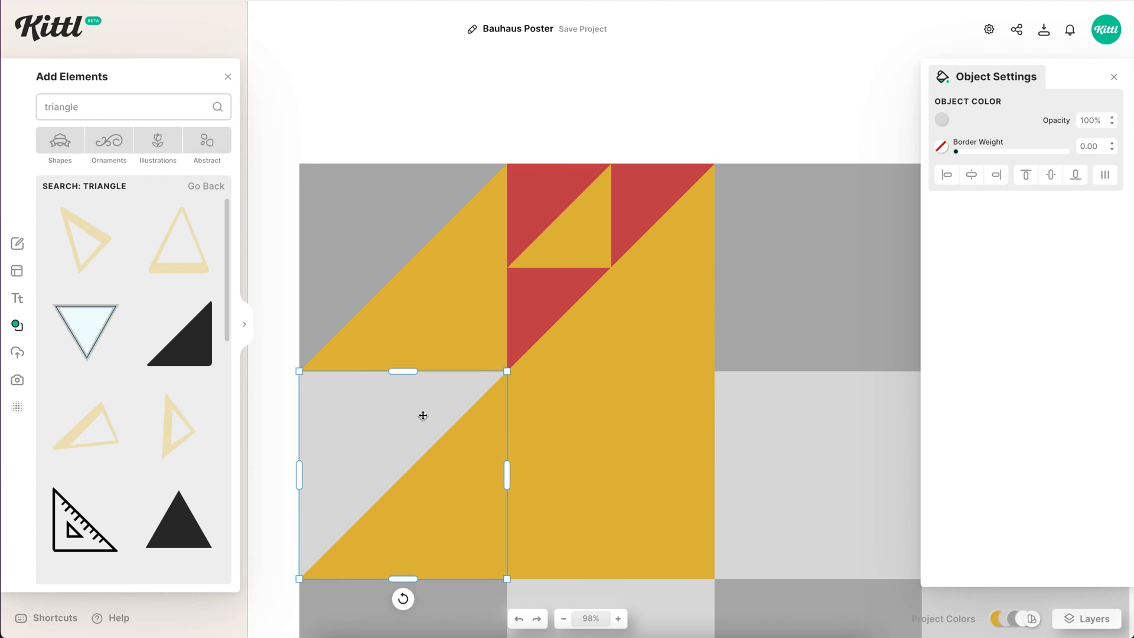
click(941, 120)
click(773, 381)
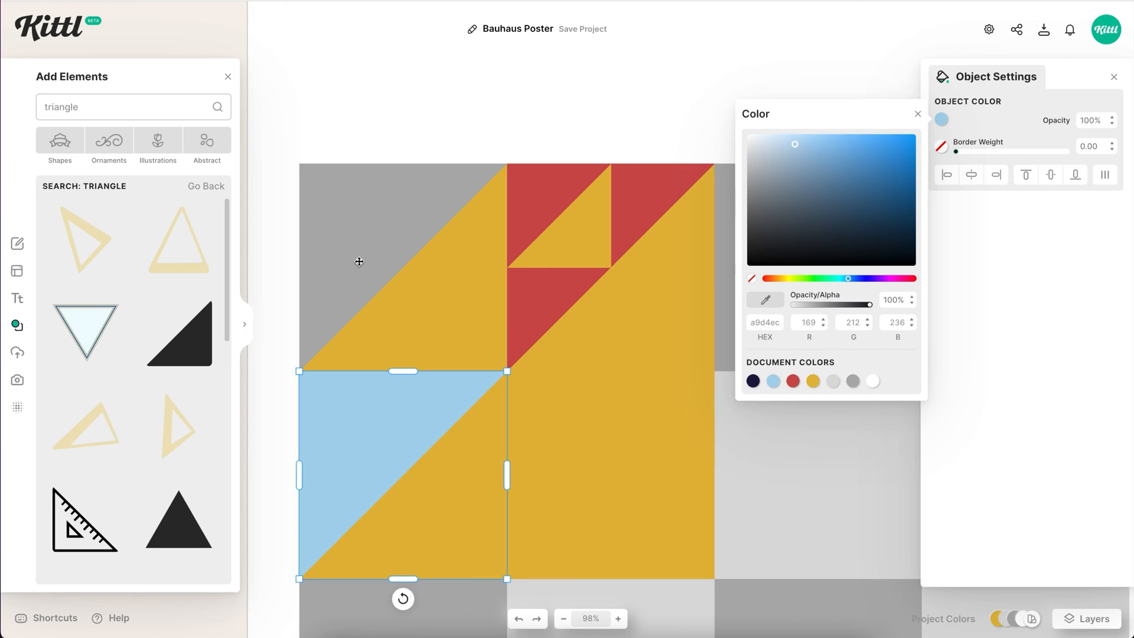
Recolor the checkerboard's upper-left square with the dark navy document color
click(360, 261)
click(942, 120)
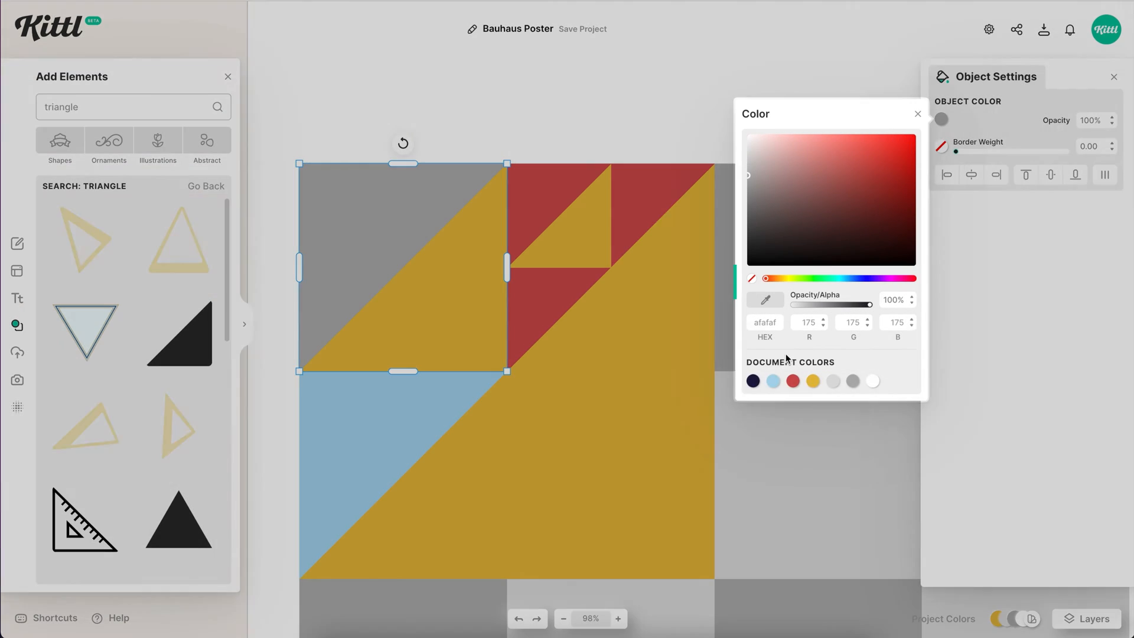
click(751, 381)
click(644, 118)
Find the half circle among the Basic Shapes elements and add it to the poster
scroll(640, 119, right, 3)
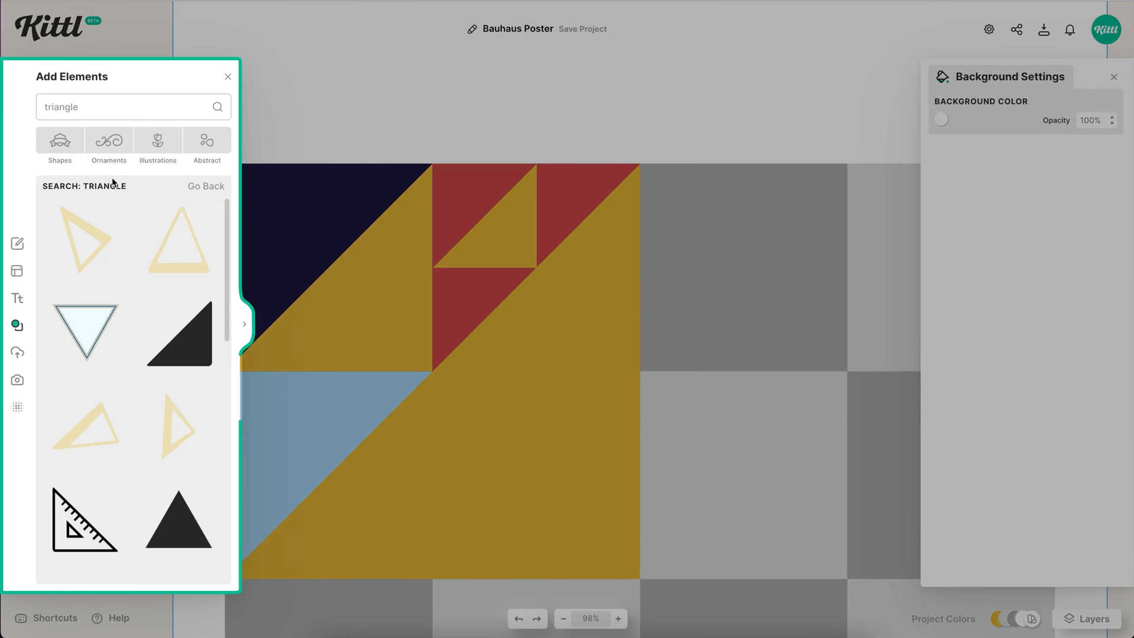
click(69, 153)
click(194, 309)
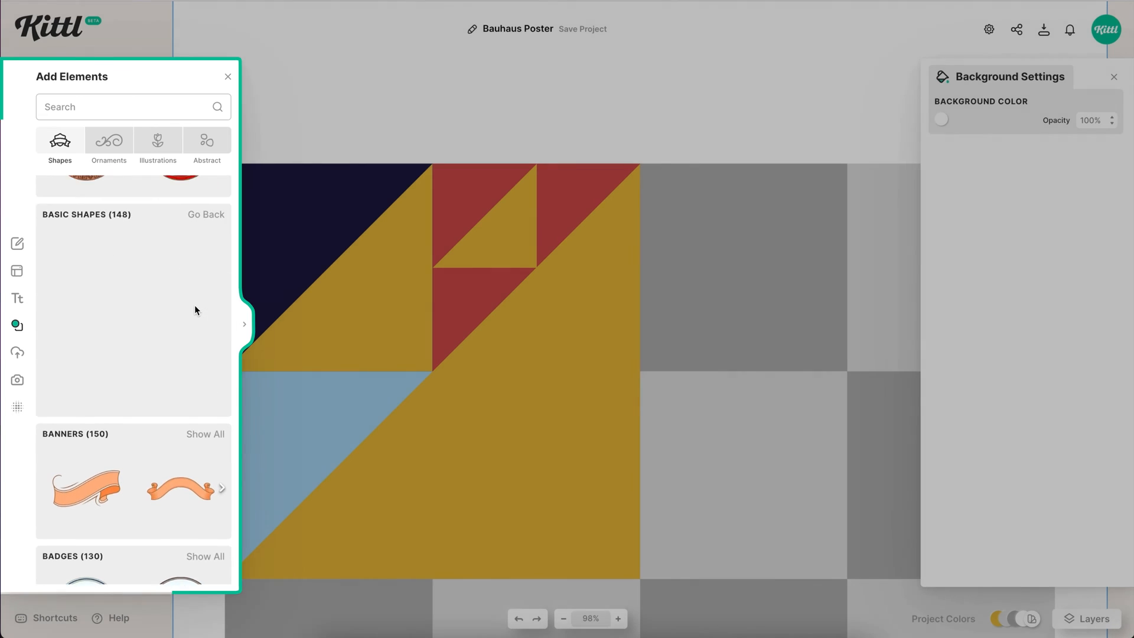
scroll(157, 339, down, 2)
scroll(157, 339, down, 3)
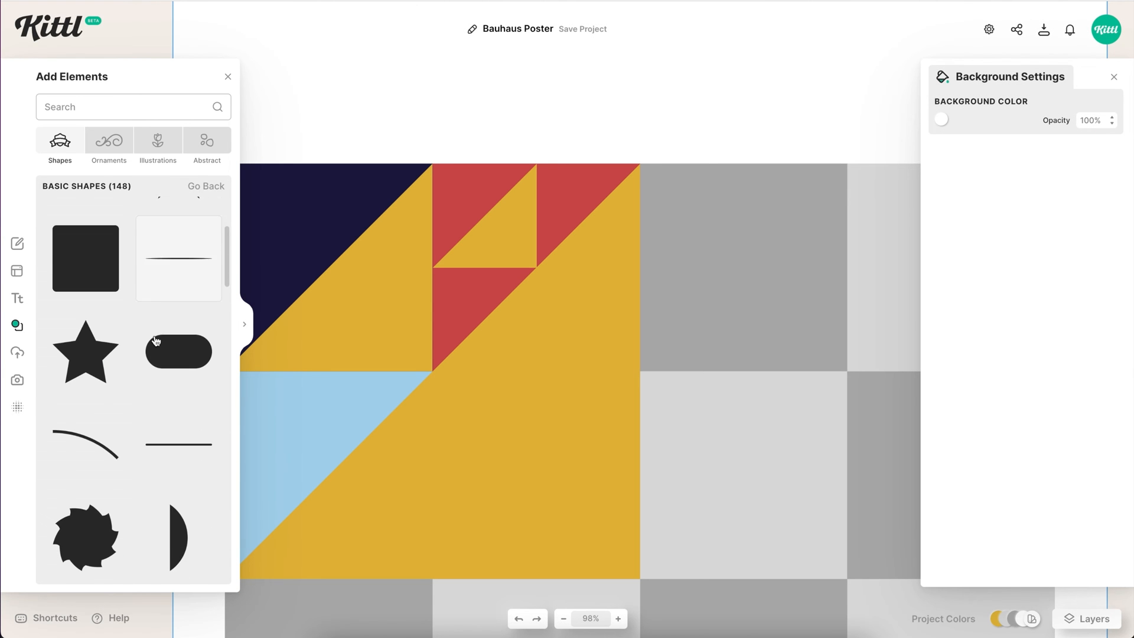
scroll(157, 343, down, 9)
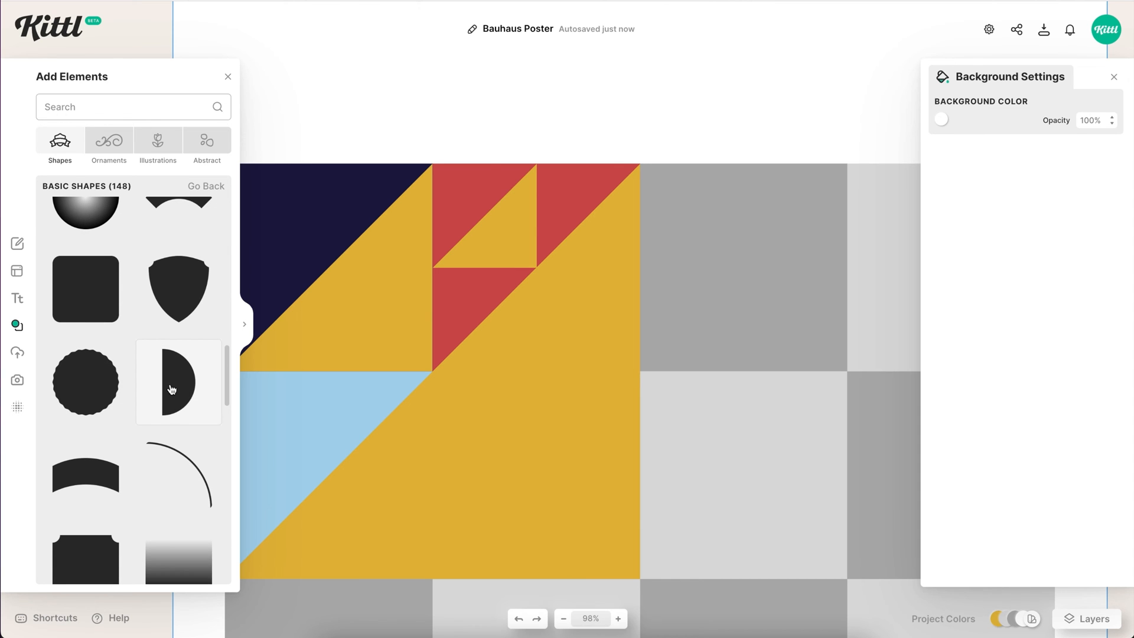
click(172, 390)
Rotate the half circle so its dome faces up and move it over the top row's third square
drag(565, 497, 668, 334)
drag(549, 352, 735, 297)
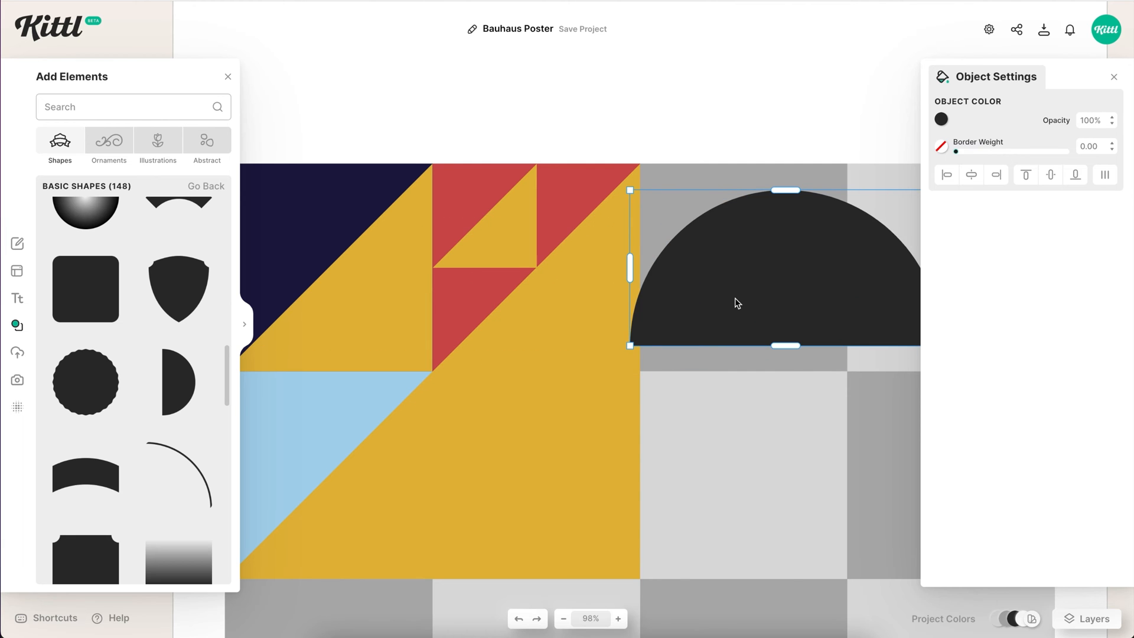
scroll(735, 297, right, 5)
drag(495, 273, 537, 269)
Align the half circle's left and bottom edges with the top row's third square
shift+click(456, 315)
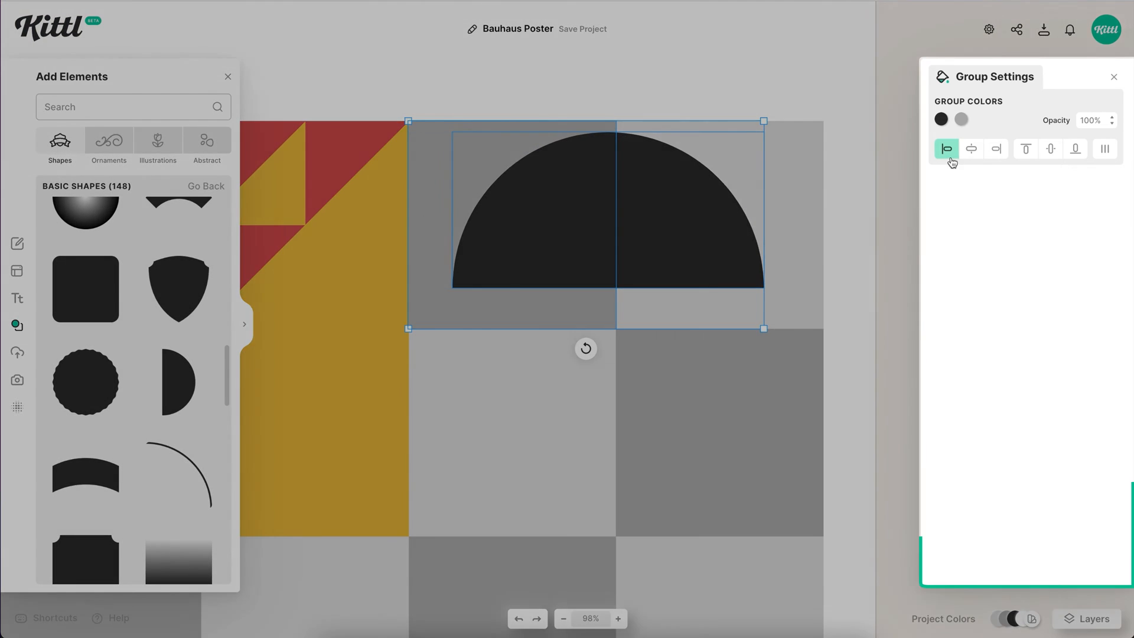
click(947, 149)
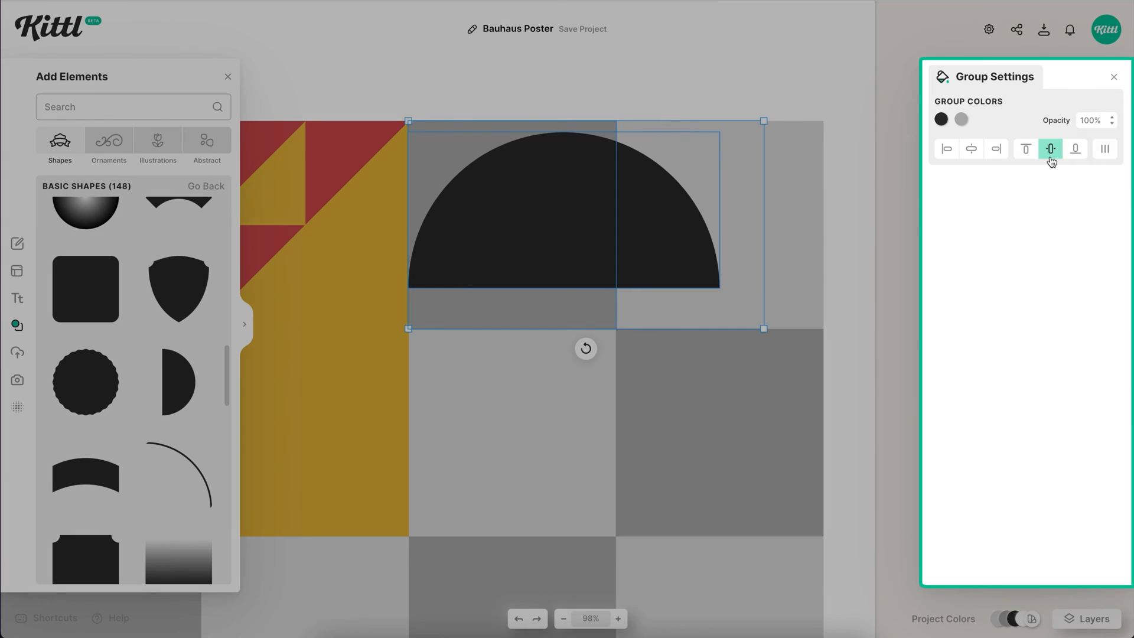
click(1069, 156)
click(768, 286)
Scale the half circle down from its upper-right corner until it matches the width of the top row's third square
click(683, 221)
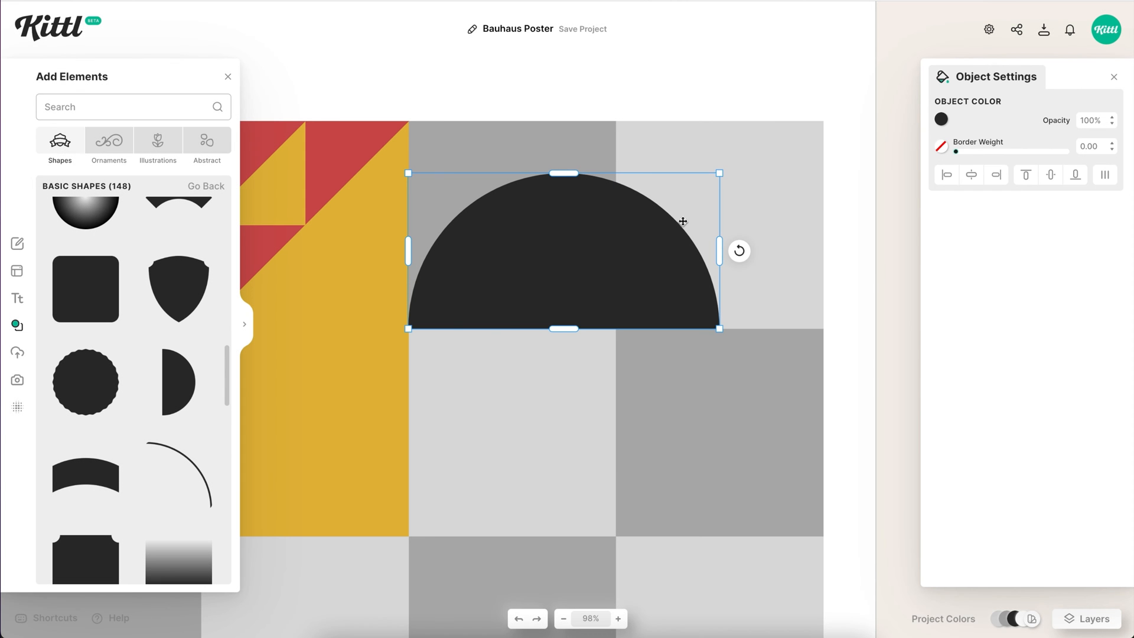
drag(720, 174, 615, 223)
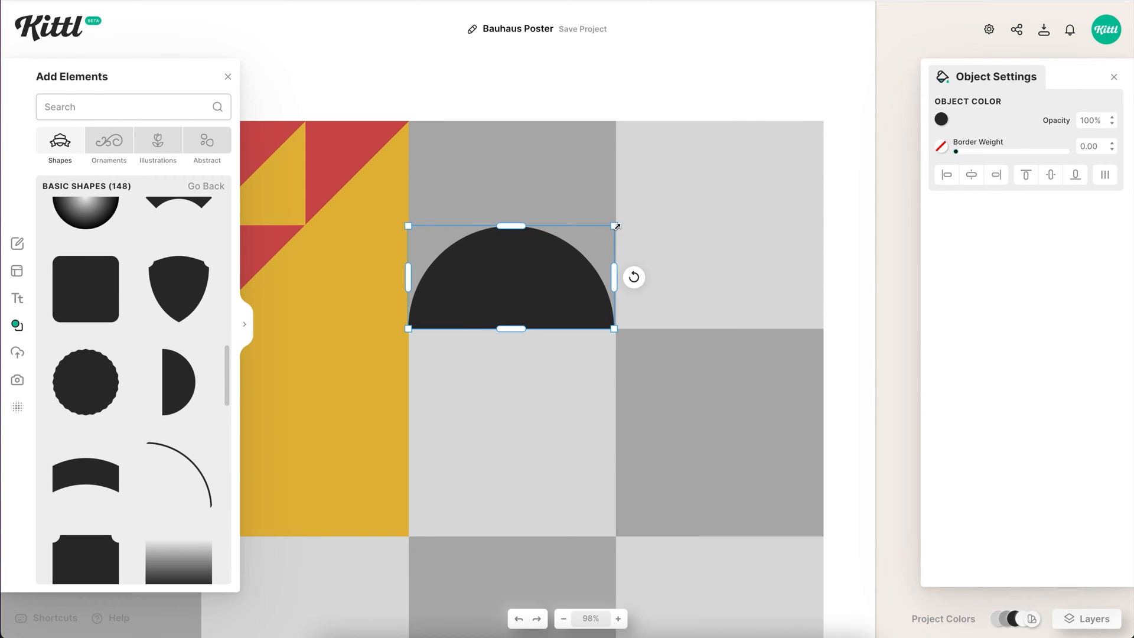
scroll(605, 245, up, 5)
scroll(606, 244, up, 2)
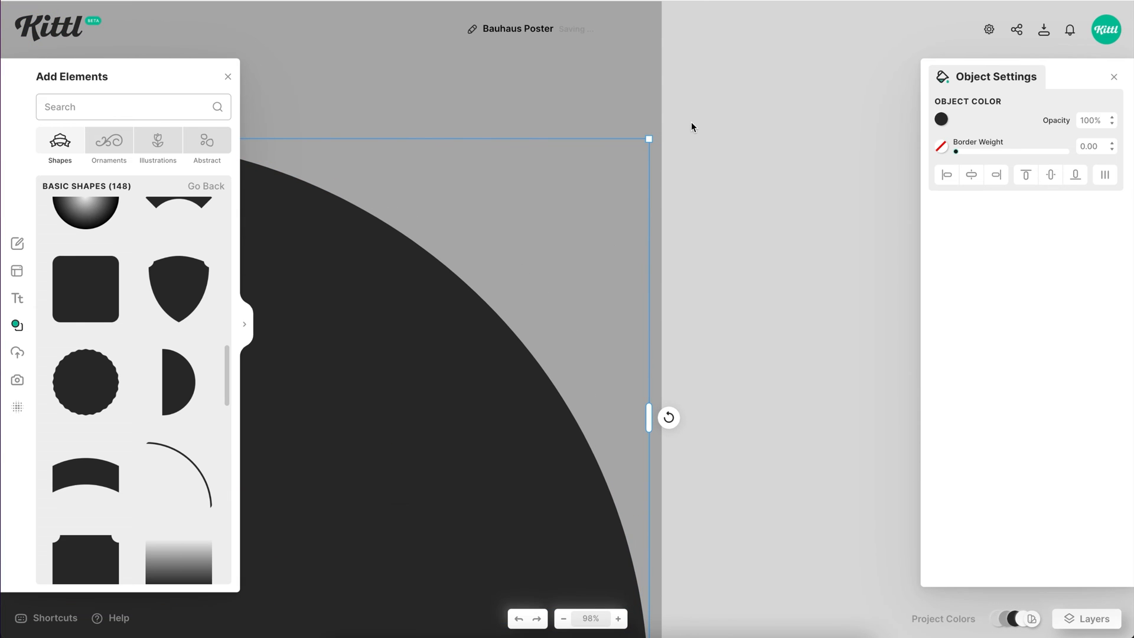
drag(651, 138, 658, 127)
scroll(658, 127, down, 2)
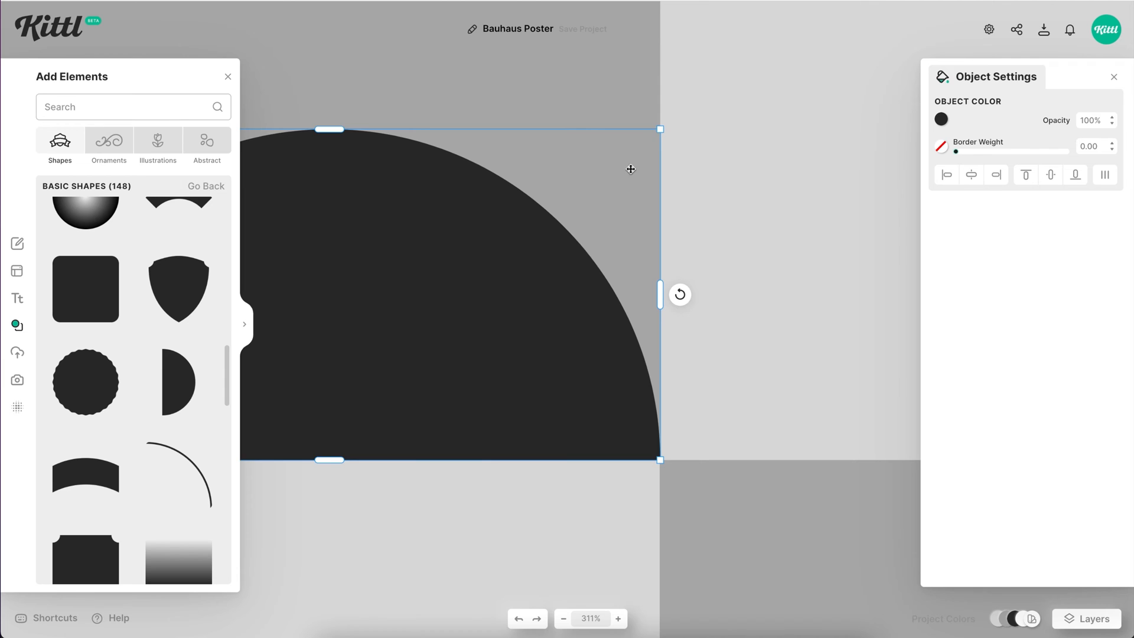
scroll(629, 168, down, 2)
scroll(629, 168, down, 2)
scroll(575, 219, up, 2)
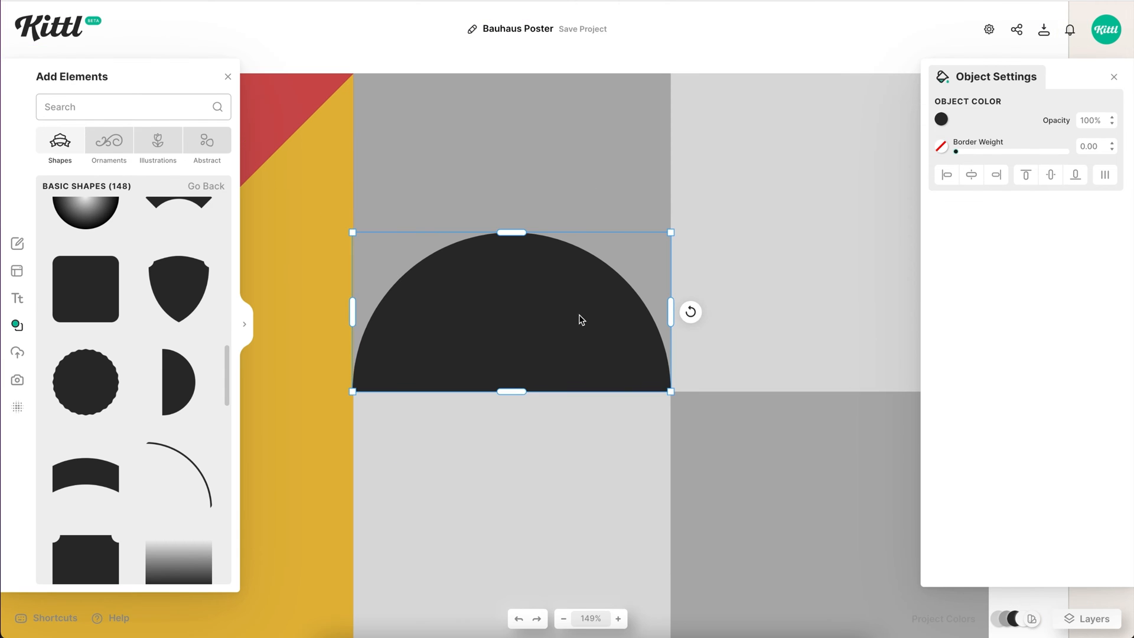
Duplicate the half circle upward and align the copy with the top edge of the top row's third square
drag(579, 314, 579, 236)
shift+click(631, 112)
click(1026, 148)
click(714, 152)
Duplicate the lower half circle into the second row's third square and align the copy with that square's top edge
scroll(716, 153, left, 1)
scroll(716, 153, left, 3)
scroll(638, 260, down, 3)
click(642, 251)
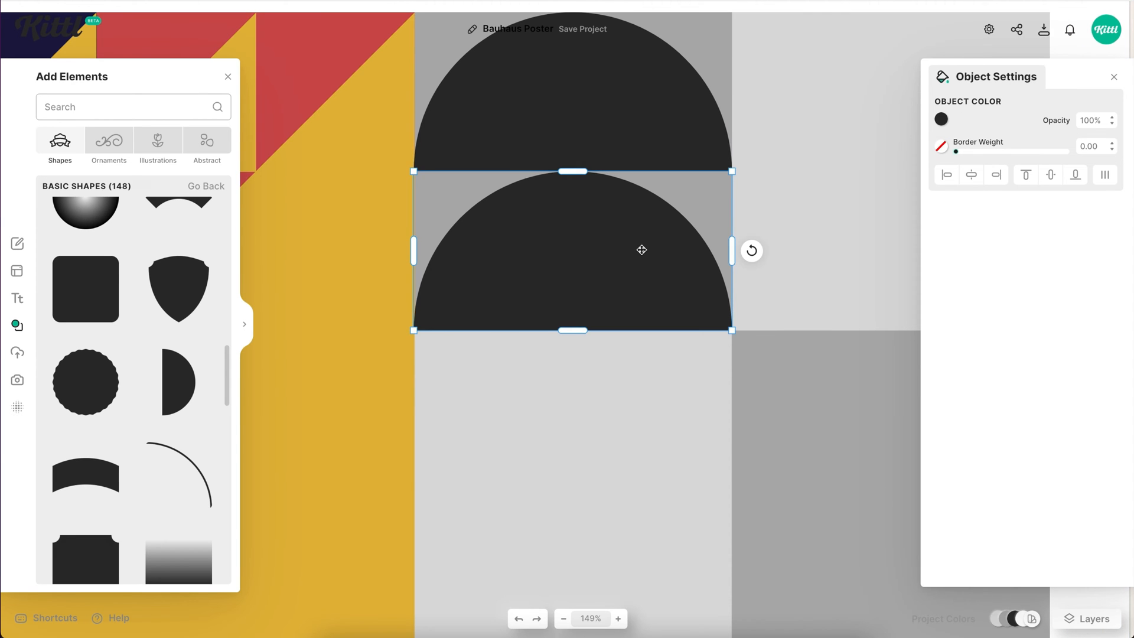
drag(630, 246, 630, 478)
shift+click(663, 377)
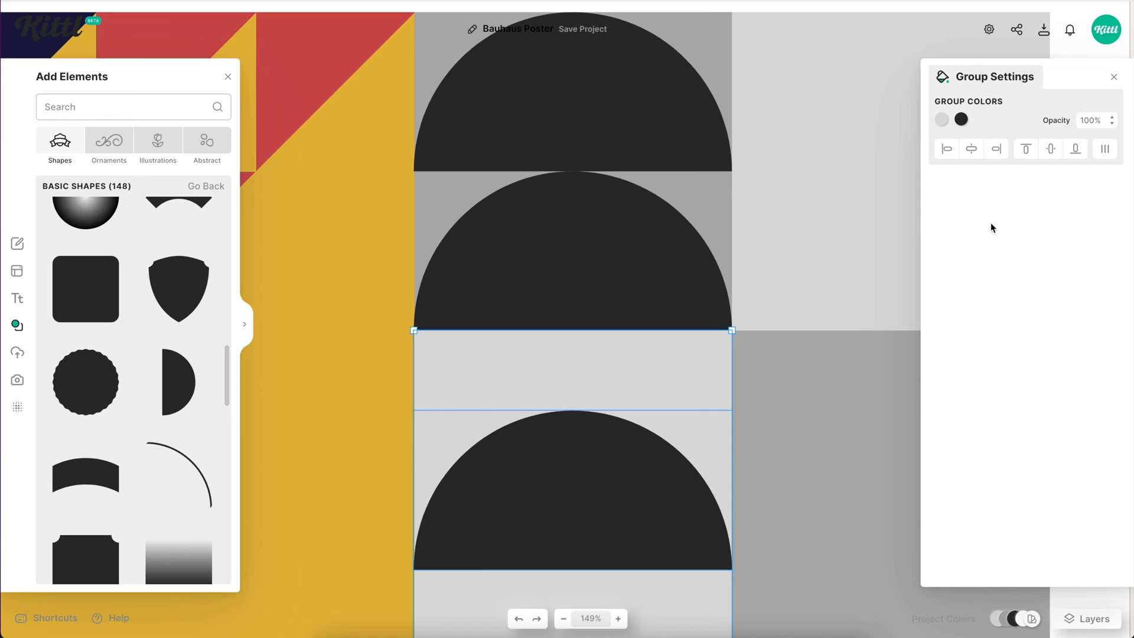
click(1033, 154)
Duplicate the third half circle, rotate the copy 180 degrees and align it with the bottom edge of the second row's third square
click(651, 396)
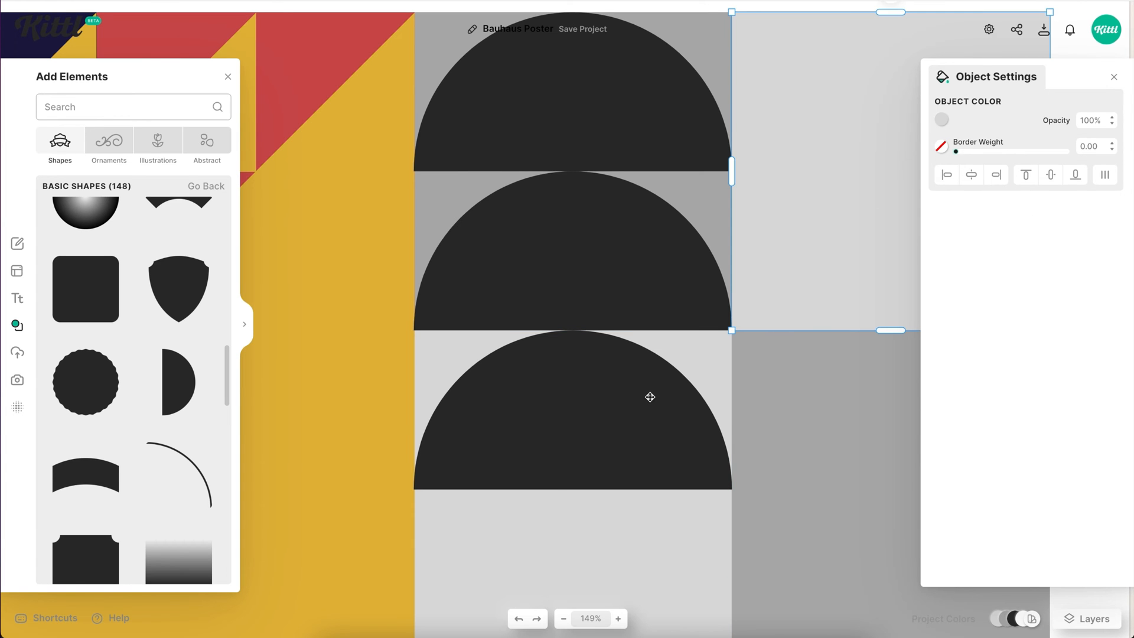
scroll(650, 396, down, 3)
drag(641, 264, 639, 352)
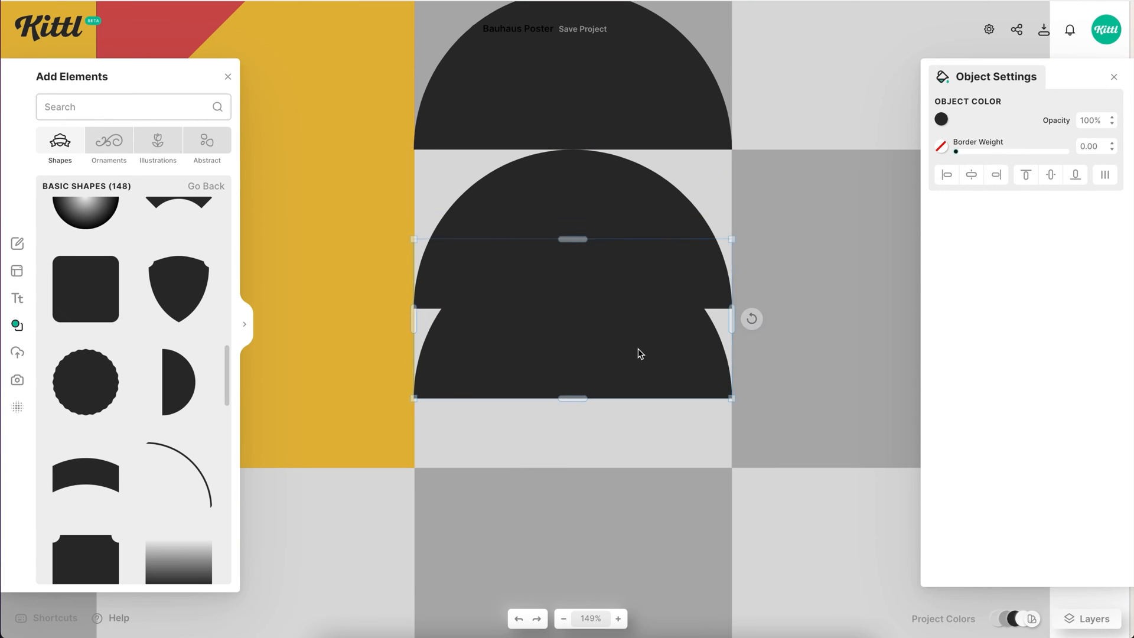
drag(751, 317, 447, 258)
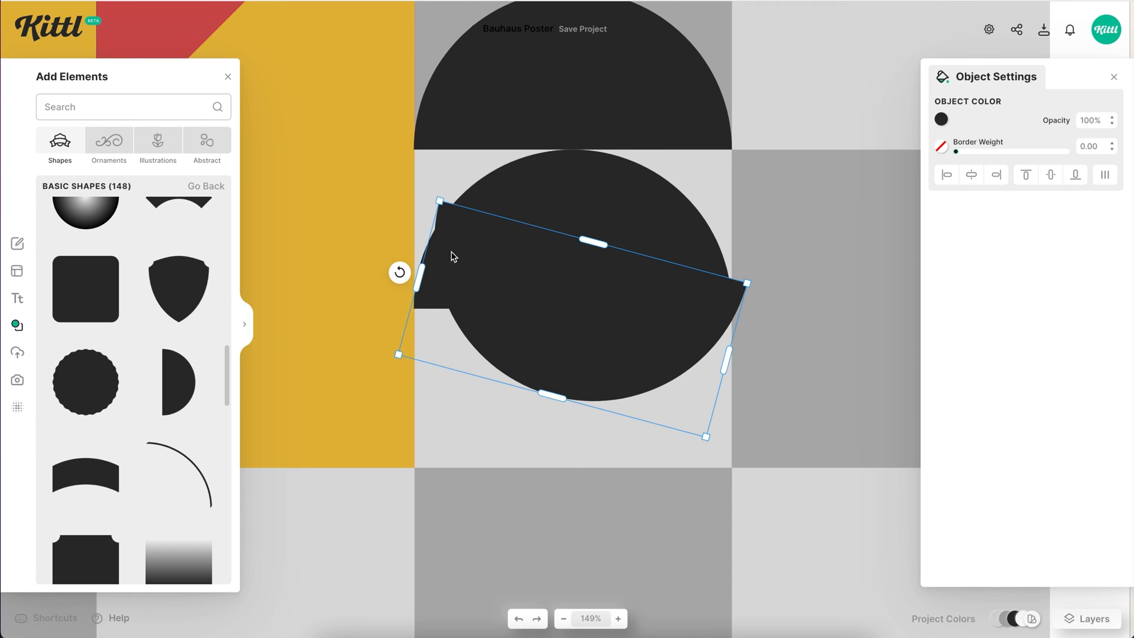
drag(388, 278, 403, 312)
click(506, 425)
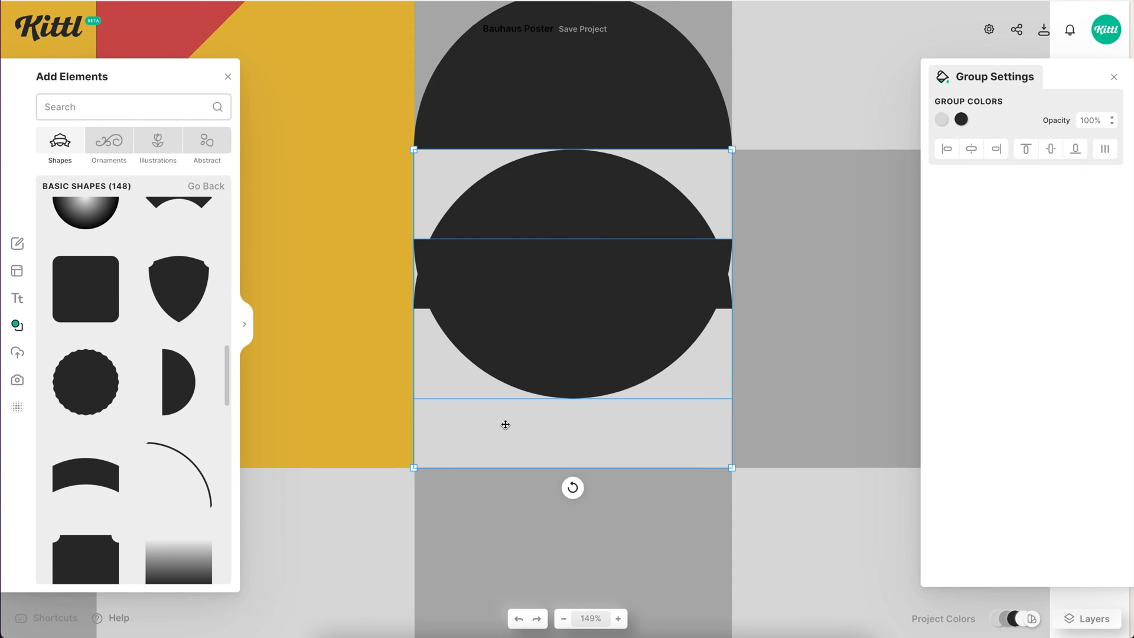
click(1075, 152)
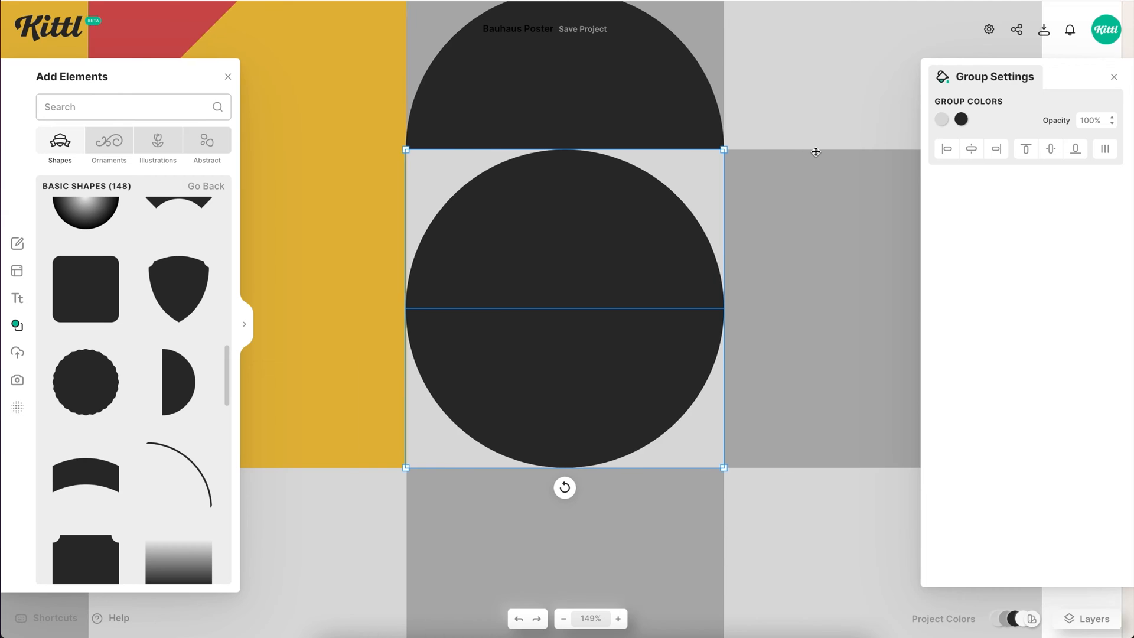
scroll(815, 151, right, 5)
click(886, 161)
Select all four black half circles in the third column and recolor them with the light blue document color
click(461, 314)
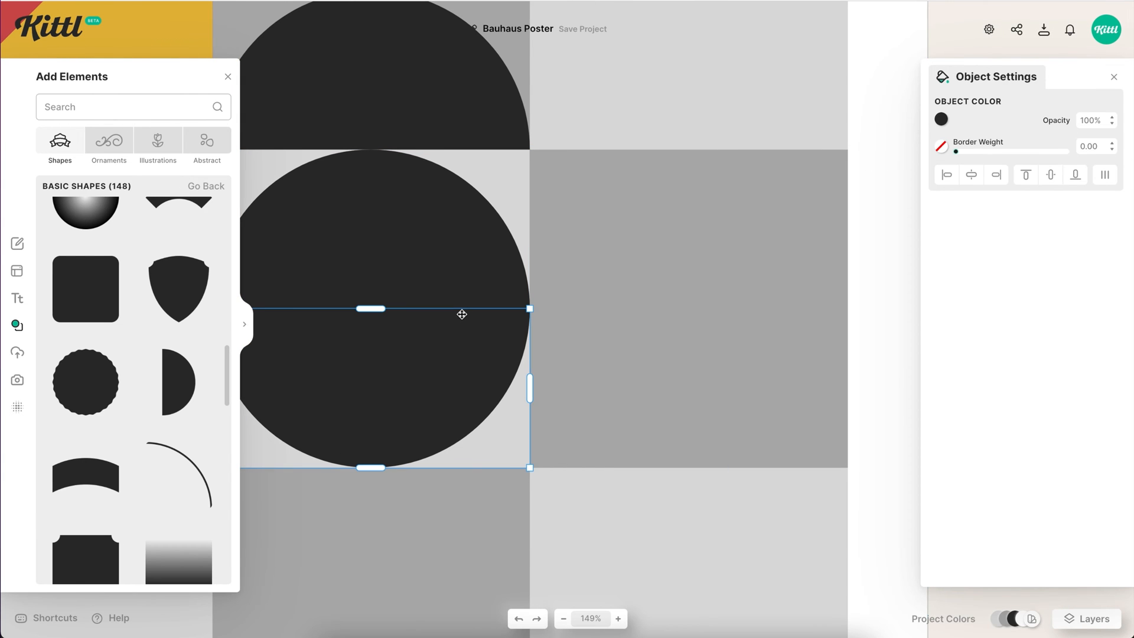
click(456, 266)
scroll(455, 260, up, 5)
scroll(455, 260, left, 2)
shift+click(467, 242)
shift+click(514, 133)
scroll(514, 130, down, 4)
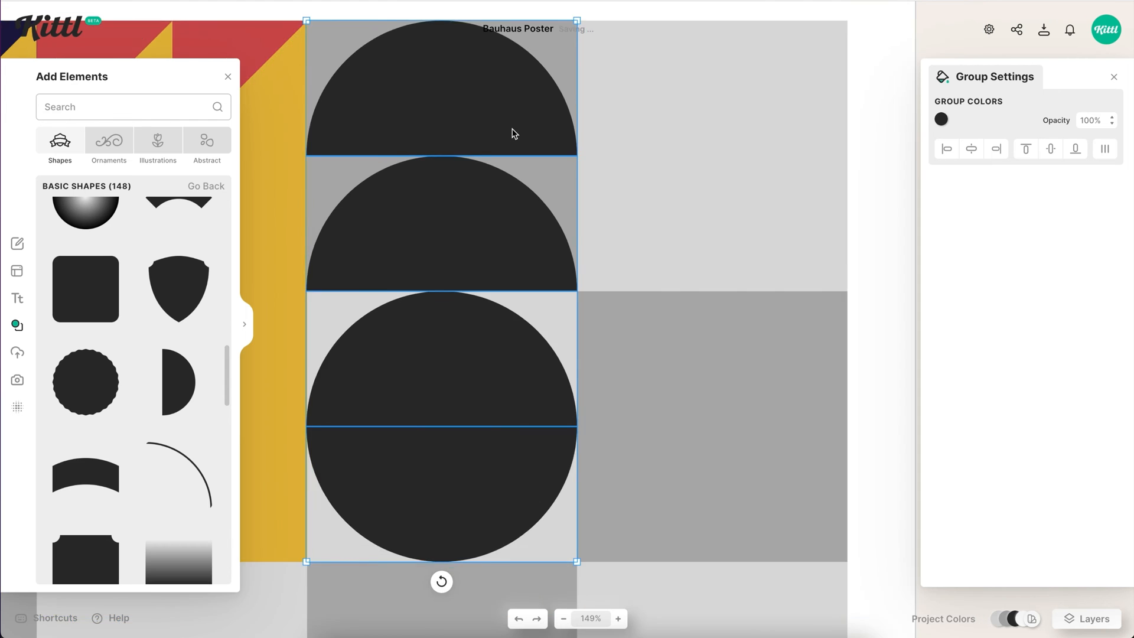
scroll(561, 138, down, 2)
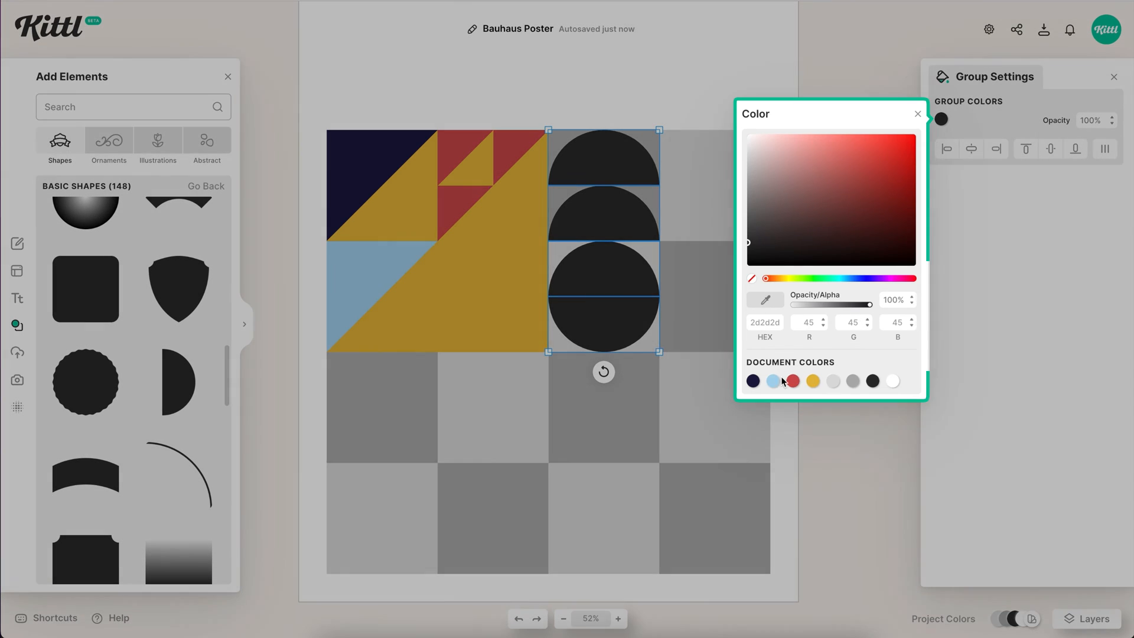
click(773, 381)
click(837, 466)
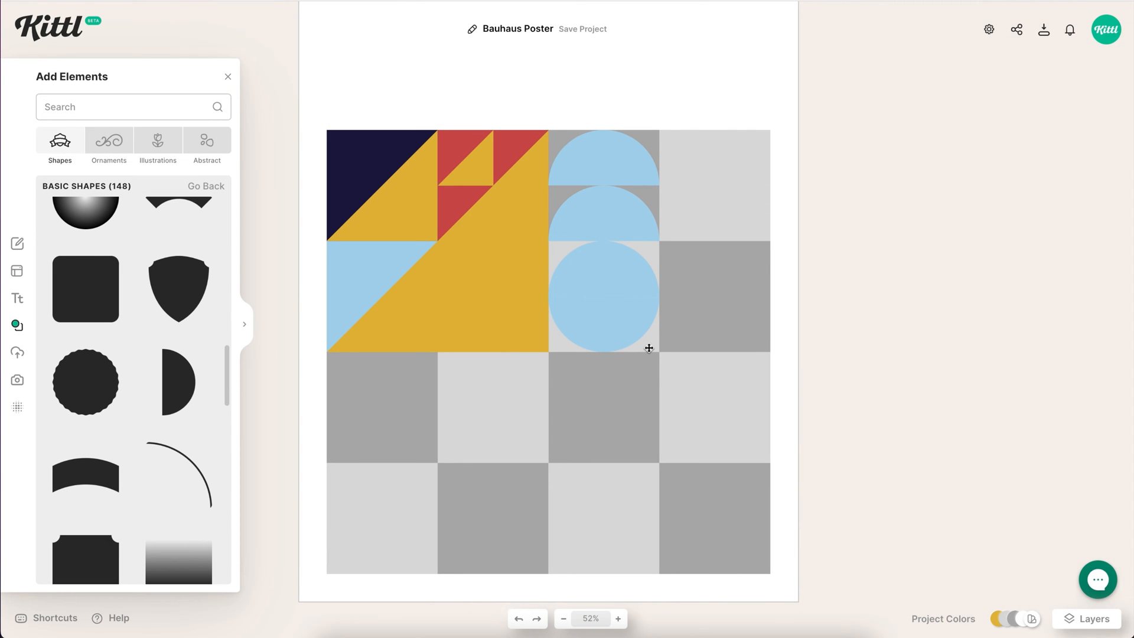
Recolor the second row's third square red and the top row's third square dark navy using the document colors
click(649, 347)
click(944, 121)
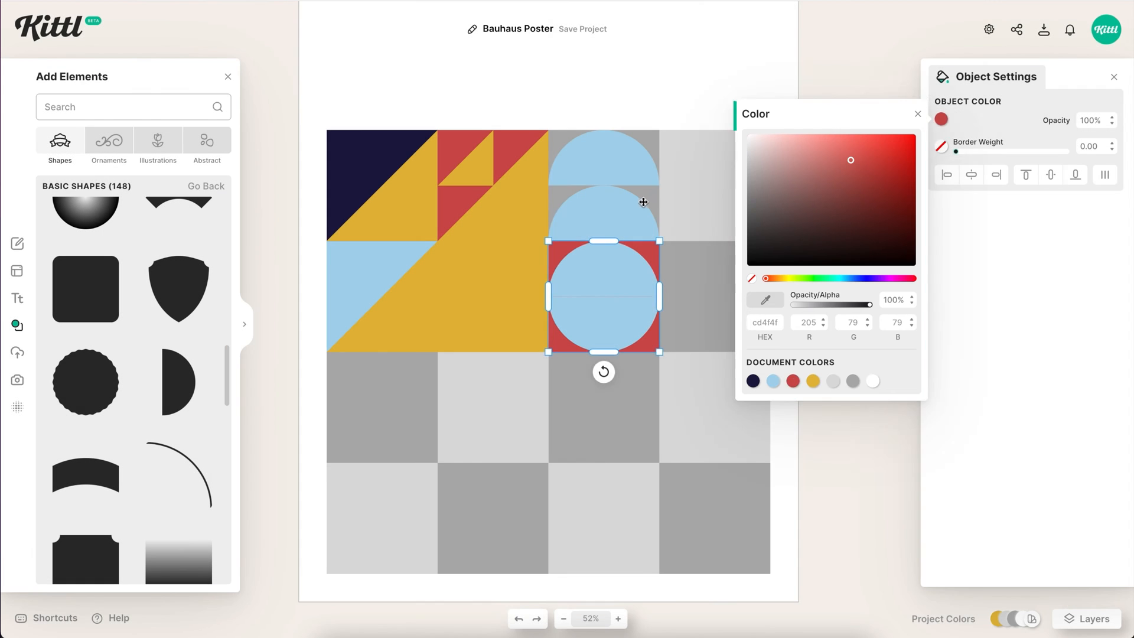
click(651, 196)
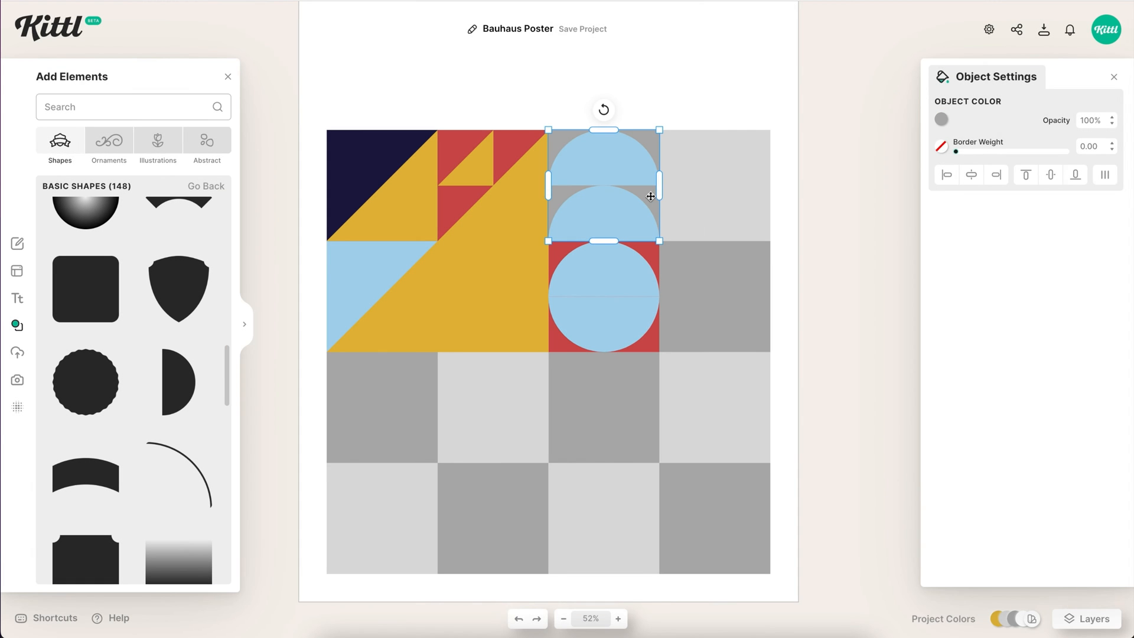
click(943, 119)
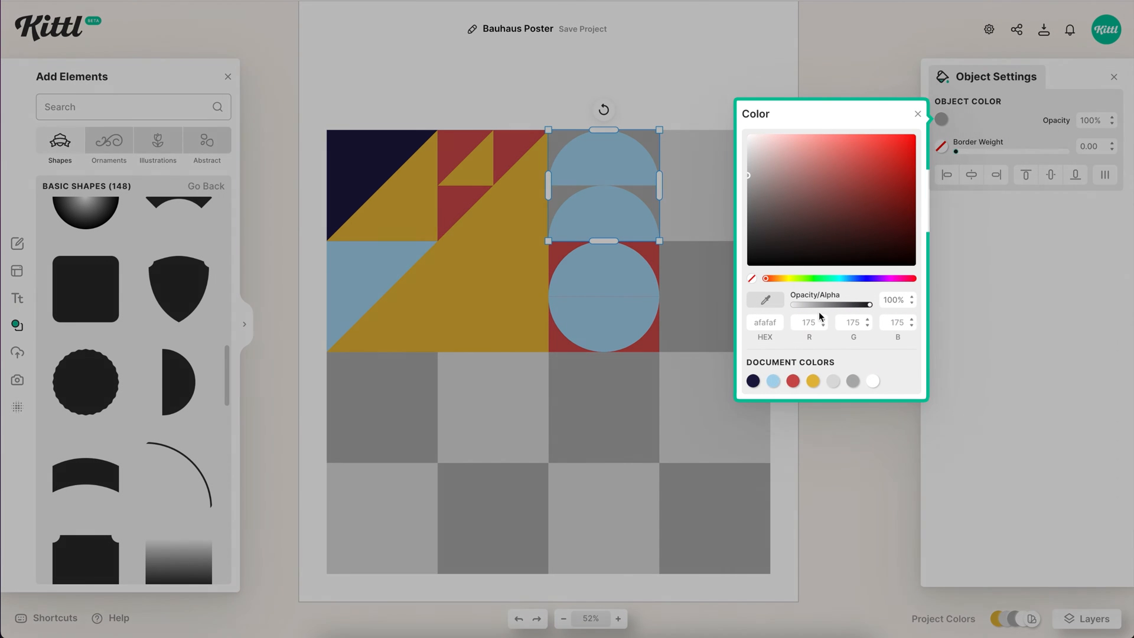
click(754, 381)
click(781, 475)
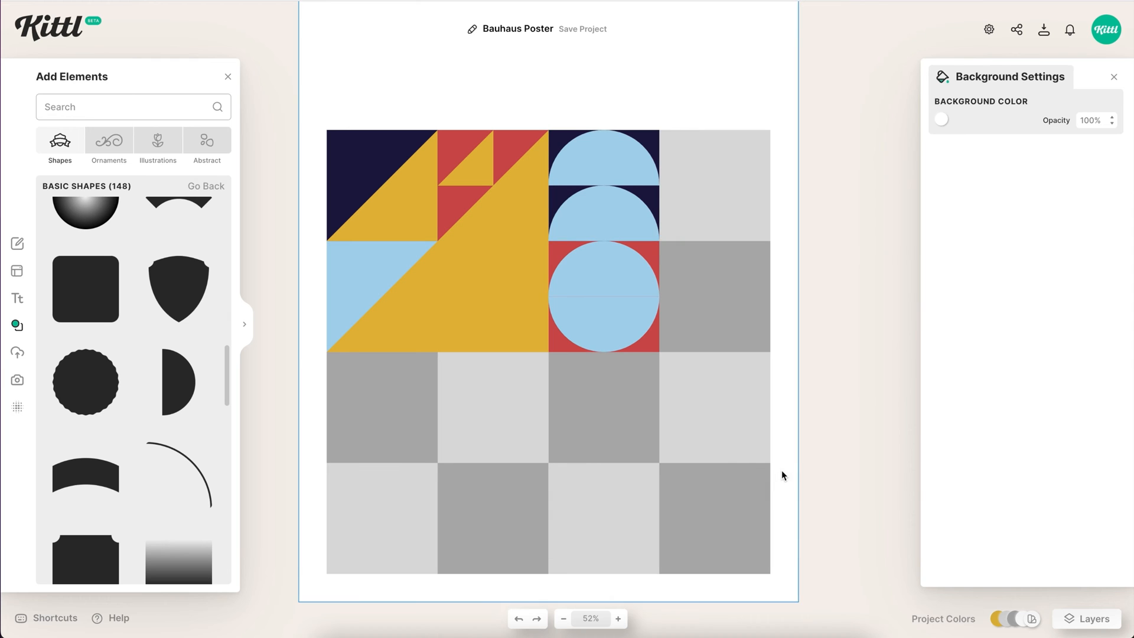
Search the elements for "triangle" and add the solid black upright triangle to the poster
scroll(790, 461, up, 2)
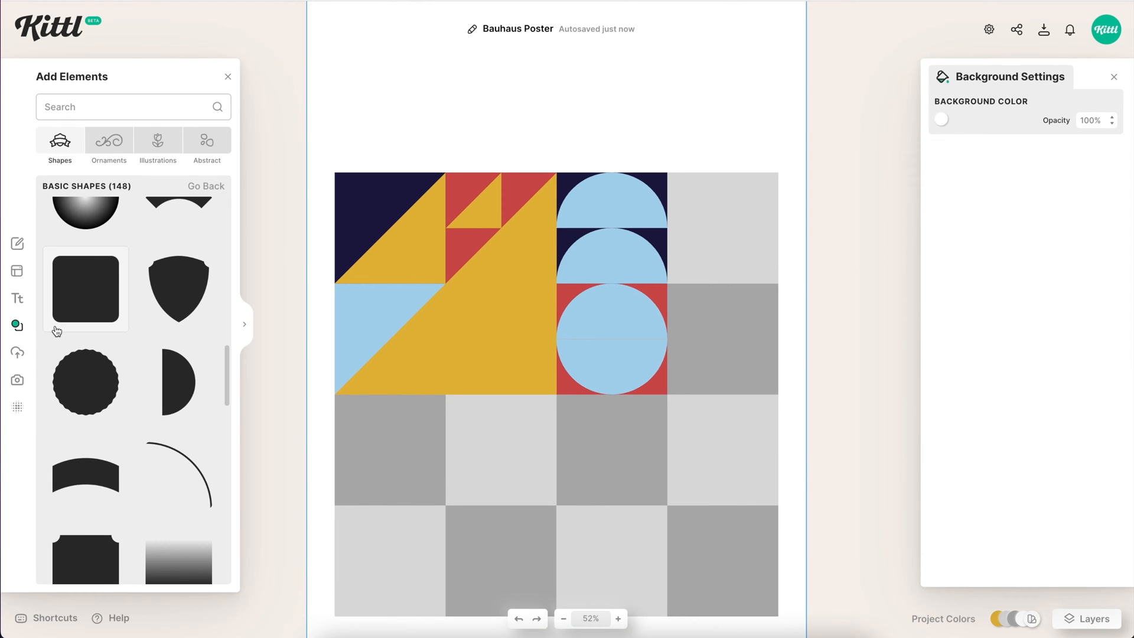
scroll(56, 330, down, 5)
click(118, 106)
text(triangle)
key(Return)
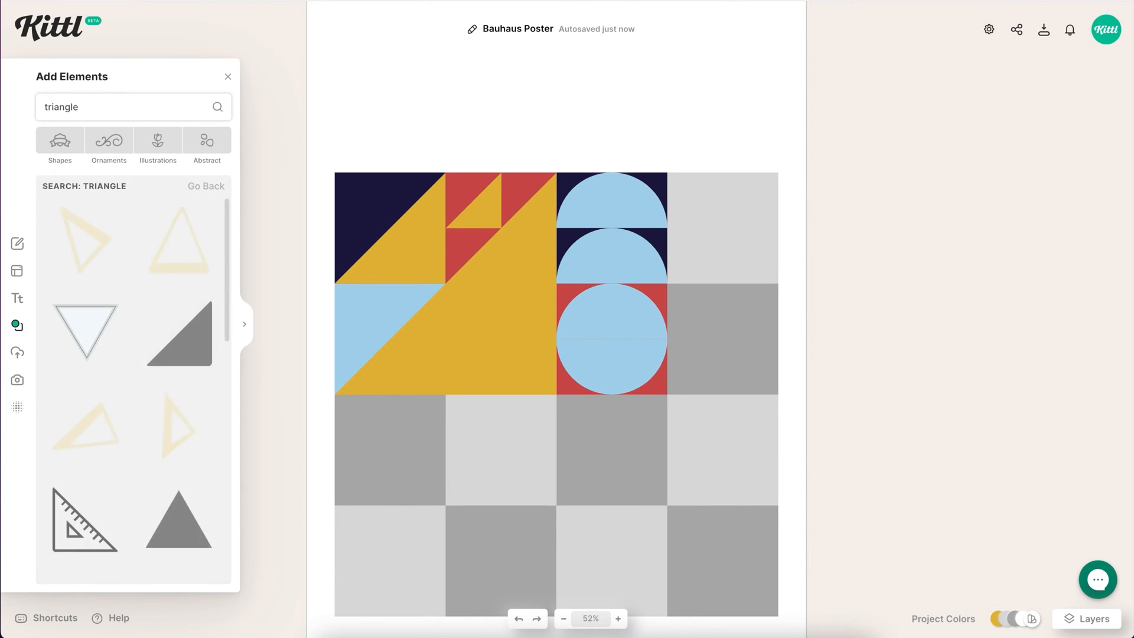
click(180, 528)
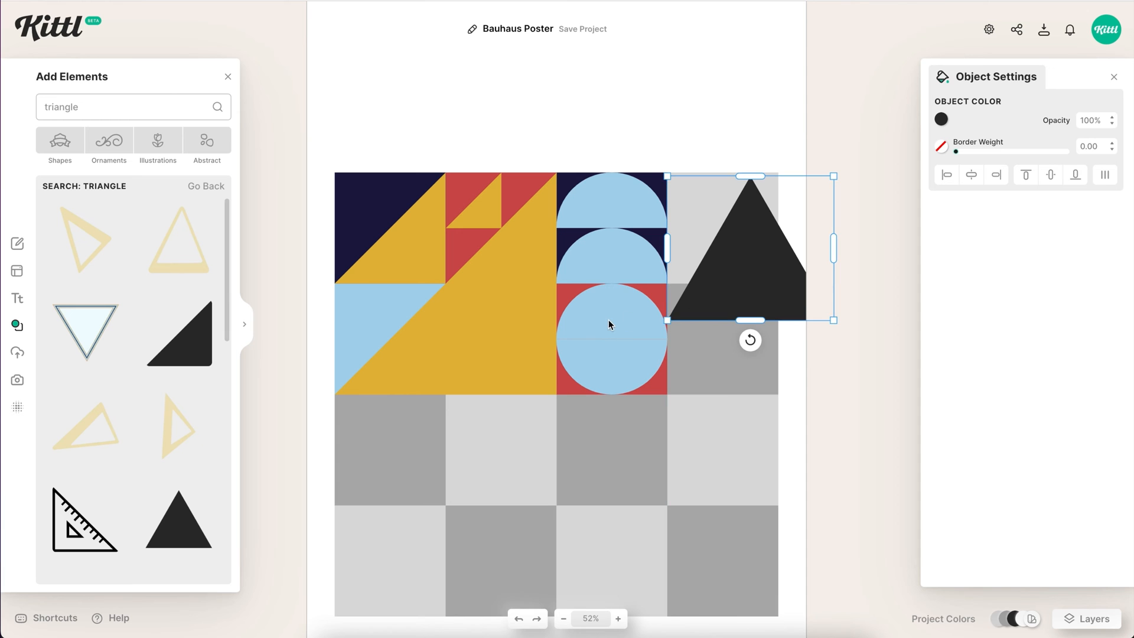
Fit the triangle into the upper half of the second row's fourth square and duplicate it into the lower half
shift+click(613, 322)
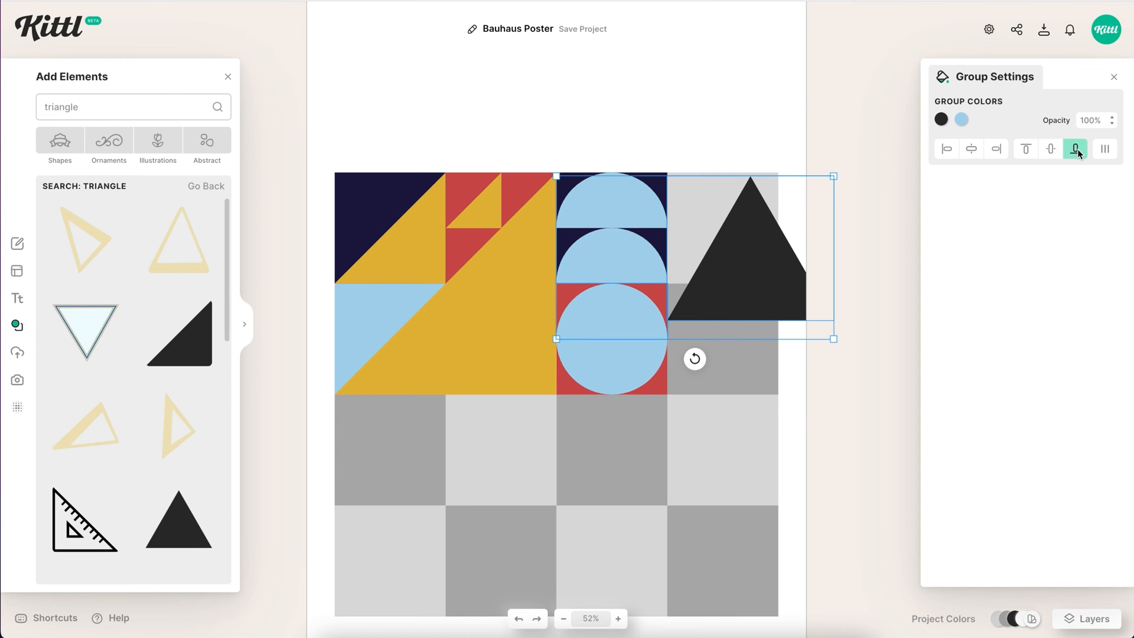
click(1026, 149)
scroll(692, 427, up, 10)
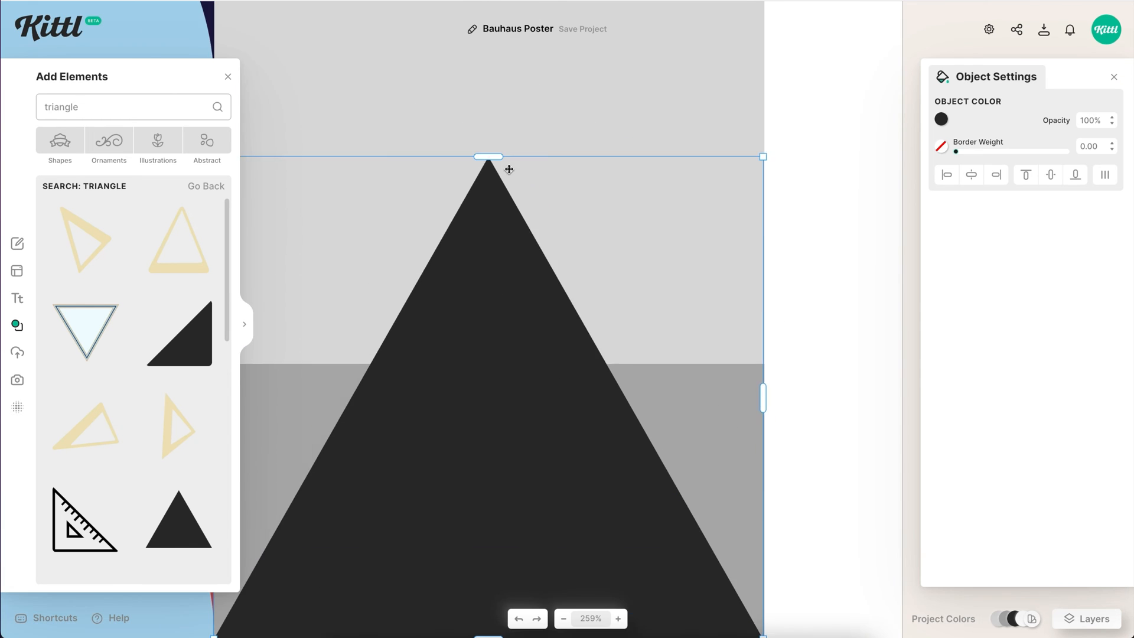
scroll(693, 427, down, 8)
click(772, 339)
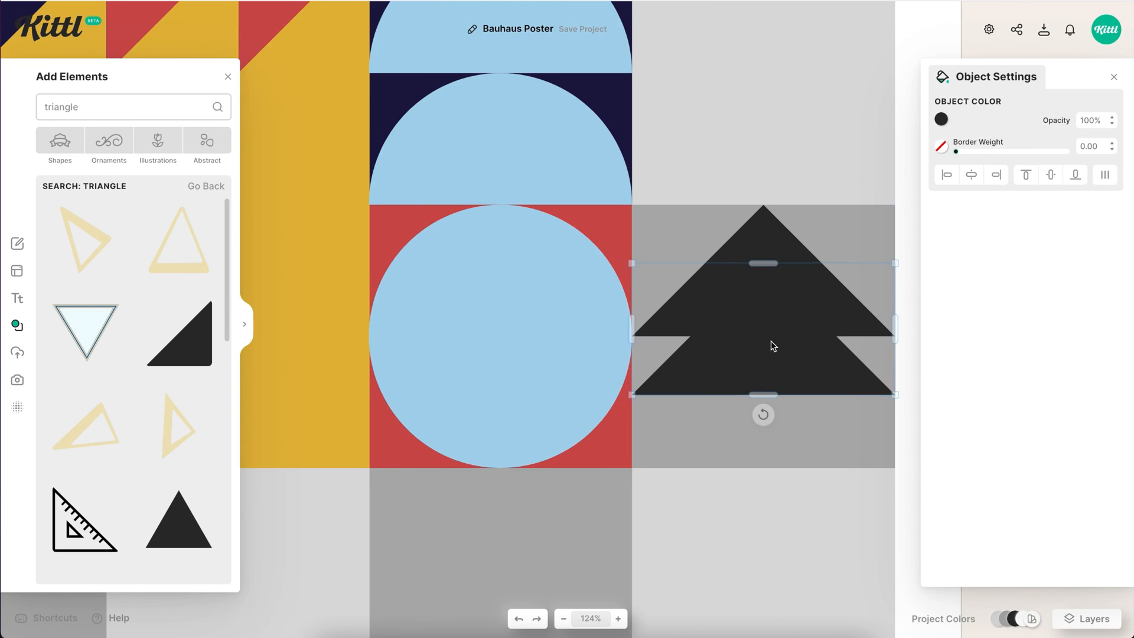
scroll(825, 214, down, 5)
Duplicate both triangles into the top row's fourth square, with the lower copy turned upside down to form a diamond
click(704, 398)
shift+click(709, 329)
drag(709, 330, 705, 168)
click(851, 222)
Recolor the second row's fourth square yellow and its two triangles dark navy
click(759, 304)
click(942, 121)
click(813, 381)
click(941, 120)
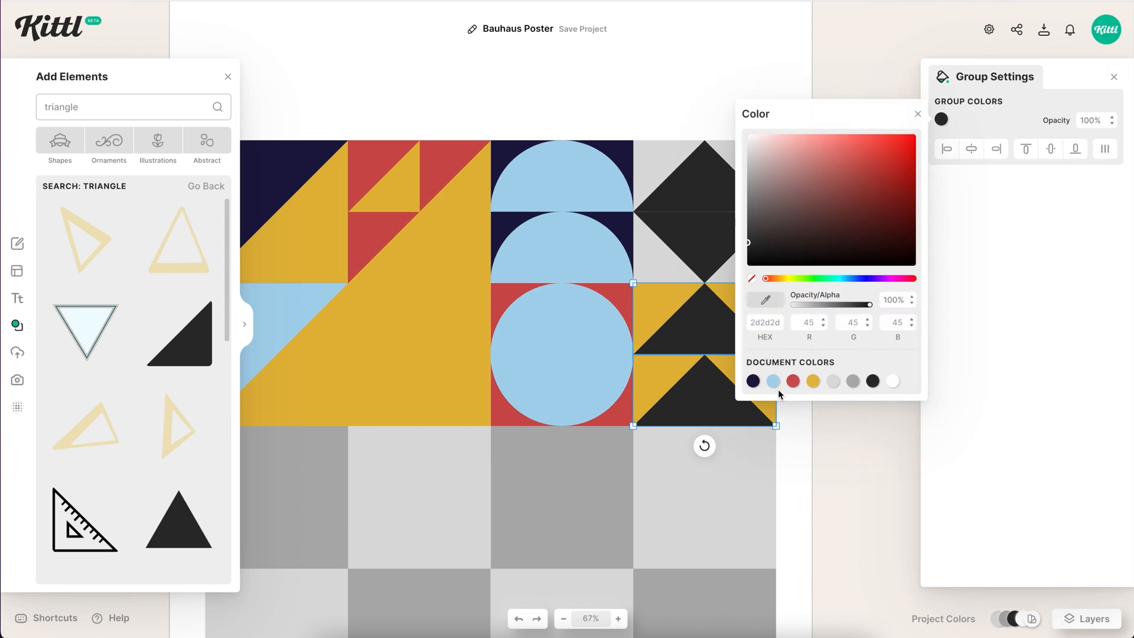
click(753, 382)
Recolor the top row's fourth square red and the two triangles forming its diamond yellow
click(655, 263)
click(942, 122)
click(783, 381)
click(724, 217)
click(943, 121)
click(813, 382)
click(864, 455)
Duplicate the large yellow triangle onto the lower-right block of four squares and align it with the block's right and bottom edges
scroll(866, 452, down, 3)
drag(488, 188, 748, 434)
shift+click(879, 499)
click(996, 147)
click(1075, 147)
Recolor the large triangle in the lower-right block red
click(738, 449)
click(941, 120)
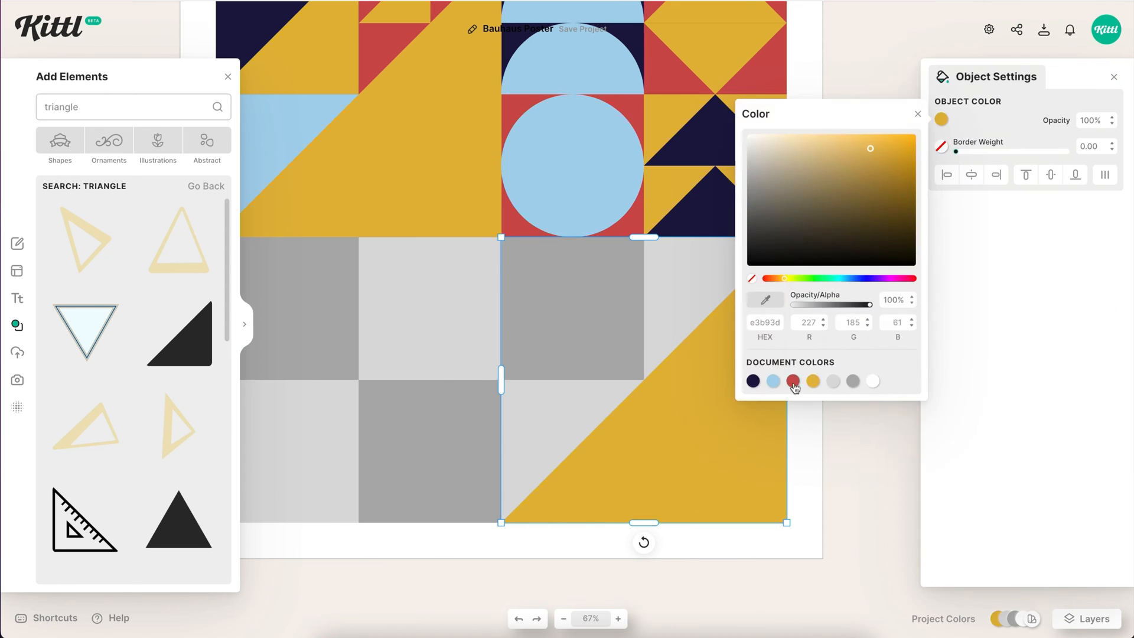
click(793, 383)
Paste a copy of the large red triangle, recolor it dark navy and shrink it toward the lower-right corner to about three quarters size
key(ctrl+v)
click(941, 120)
click(756, 383)
drag(502, 238, 559, 294)
scroll(612, 335, up, 5)
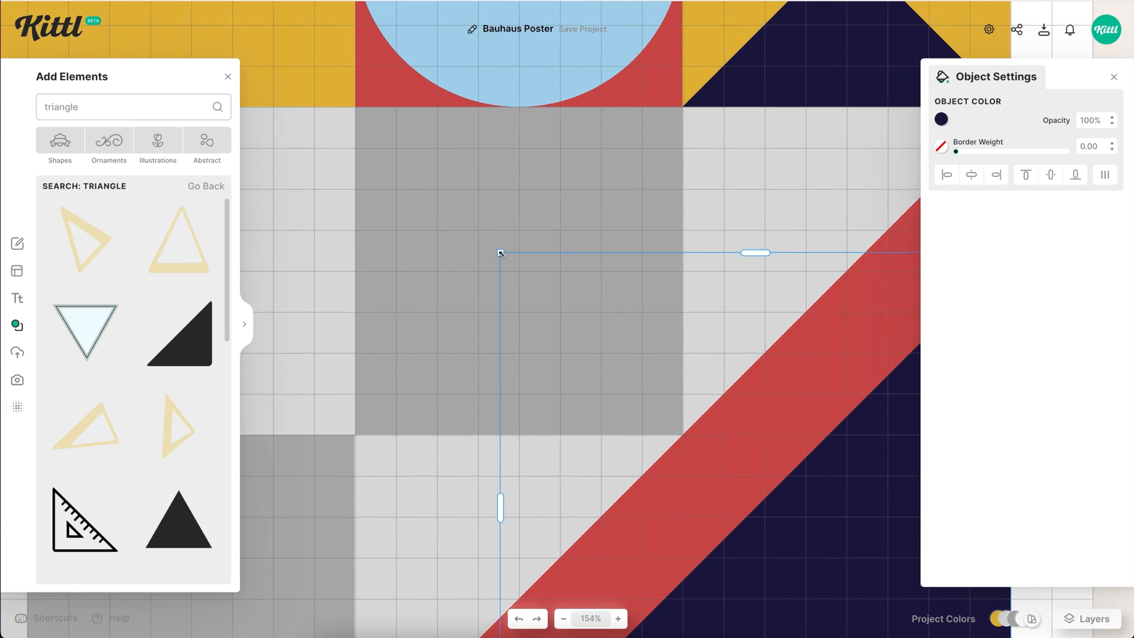
drag(501, 253, 517, 269)
Paste another triangle copy, recolor it red and shrink it toward the lower-right corner to about half the block's width
scroll(526, 278, down, 3)
key(ctrl+v)
click(941, 120)
click(793, 382)
drag(375, 112, 539, 274)
Paste a further triangle copy, recolor it dark navy and shrink it into the corner to about a quarter of the block's width
scroll(540, 273, down, 3)
key(ctrl+v)
click(942, 120)
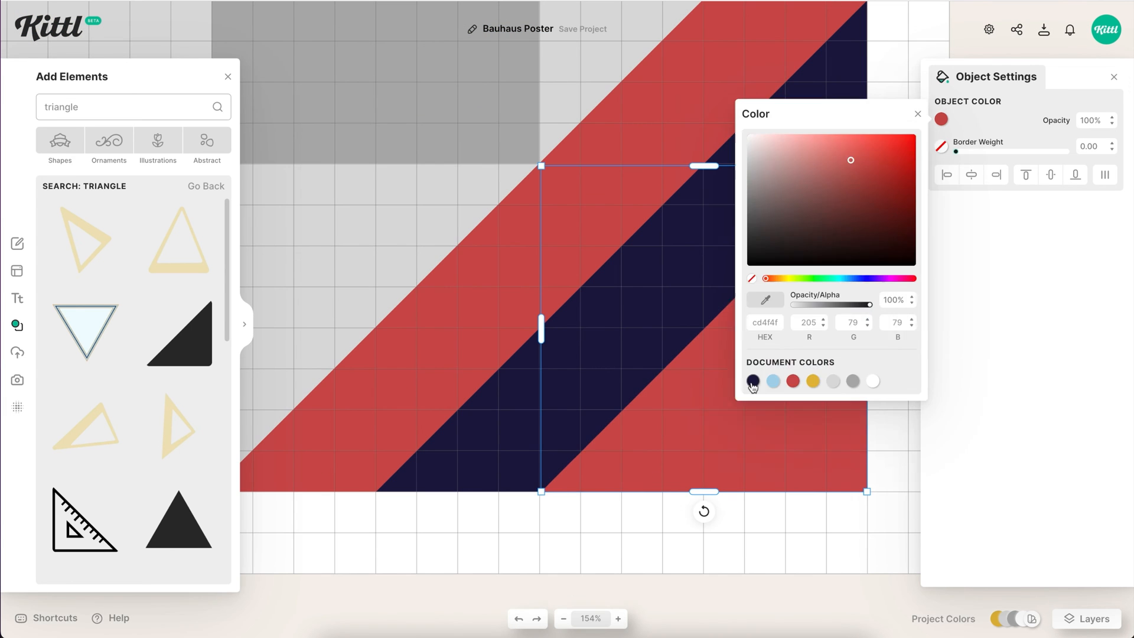
click(756, 383)
drag(540, 165, 708, 326)
click(882, 342)
Select the grey squares behind the stripes in the lower-right block and recolor them dark navy
scroll(883, 342, down, 5)
click(632, 330)
shift+click(656, 227)
shift+click(765, 198)
click(961, 119)
click(776, 382)
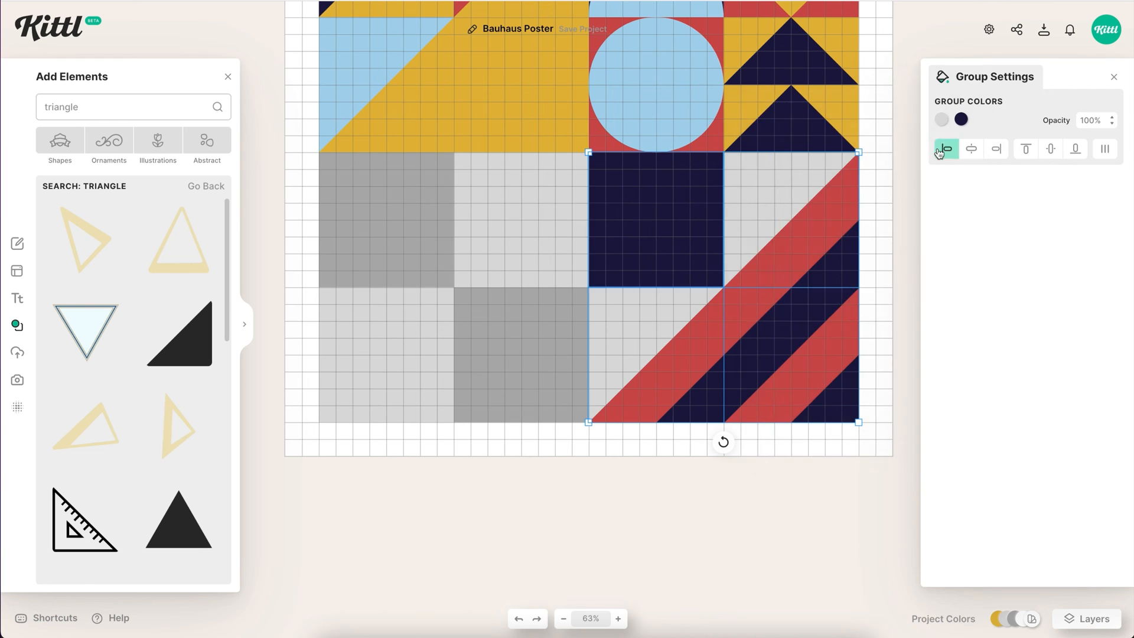
click(942, 120)
Paste a red triangle rotated 180 degrees into the block's upper-left corner, sized to about three quarters of the block's width
click(700, 386)
key(ctrl+v)
drag(701, 390, 778, 433)
scroll(782, 452, up, 5)
scroll(782, 452, down, 3)
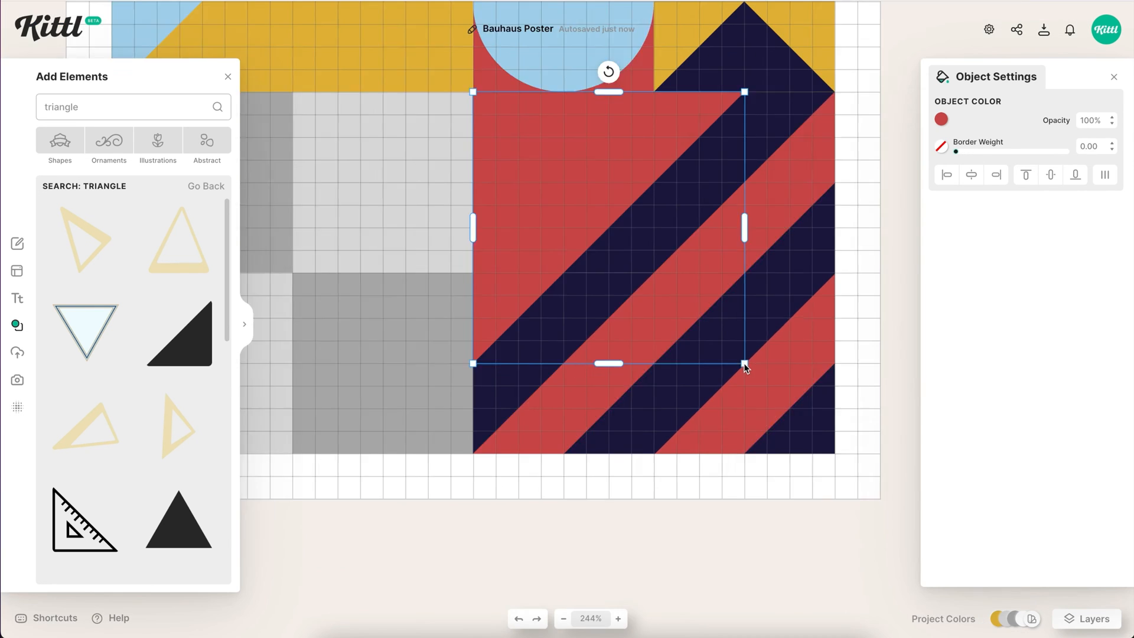
Nest two smaller triangle copies in the block's upper-left corner, a dark navy one at half the block's width and a red one at a quarter
click(941, 119)
click(757, 385)
scroll(638, 380, up, 5)
scroll(679, 272, down, 3)
key(ctrl+v)
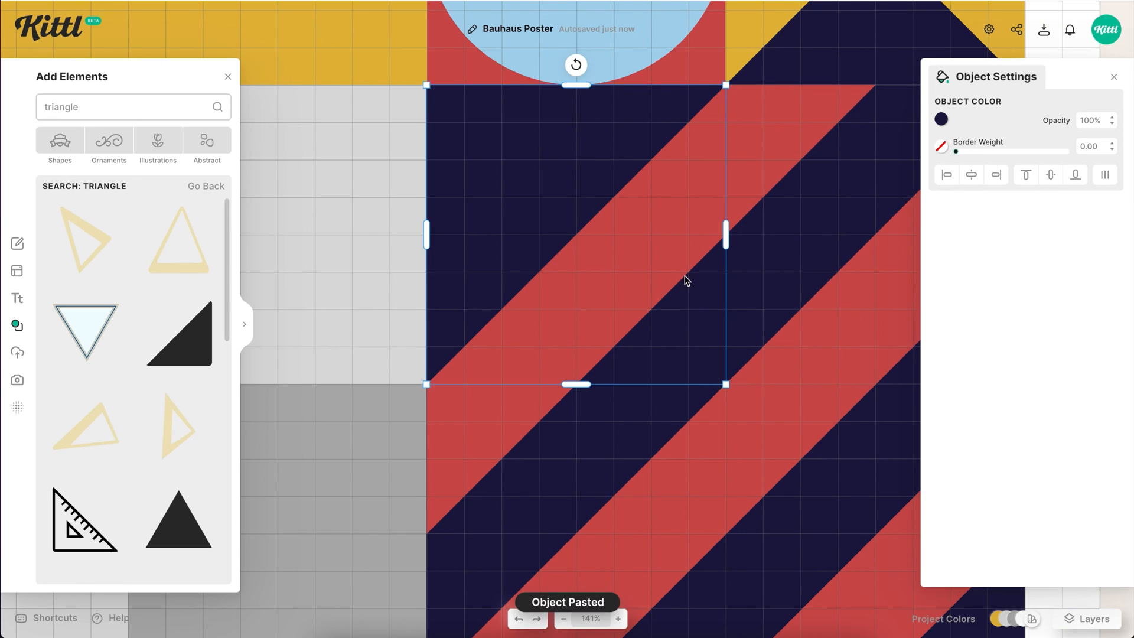
click(754, 381)
Group all shapes of the striped lower-right block and flip the group horizontally and vertically
scroll(534, 275, down, 5)
click(556, 264)
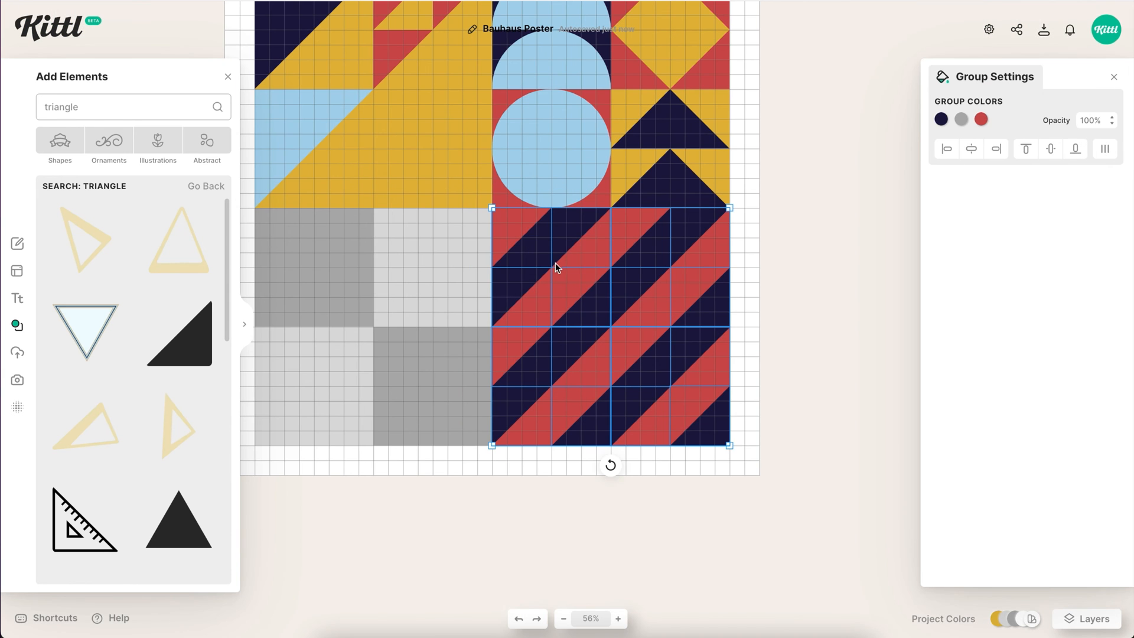
click(782, 385)
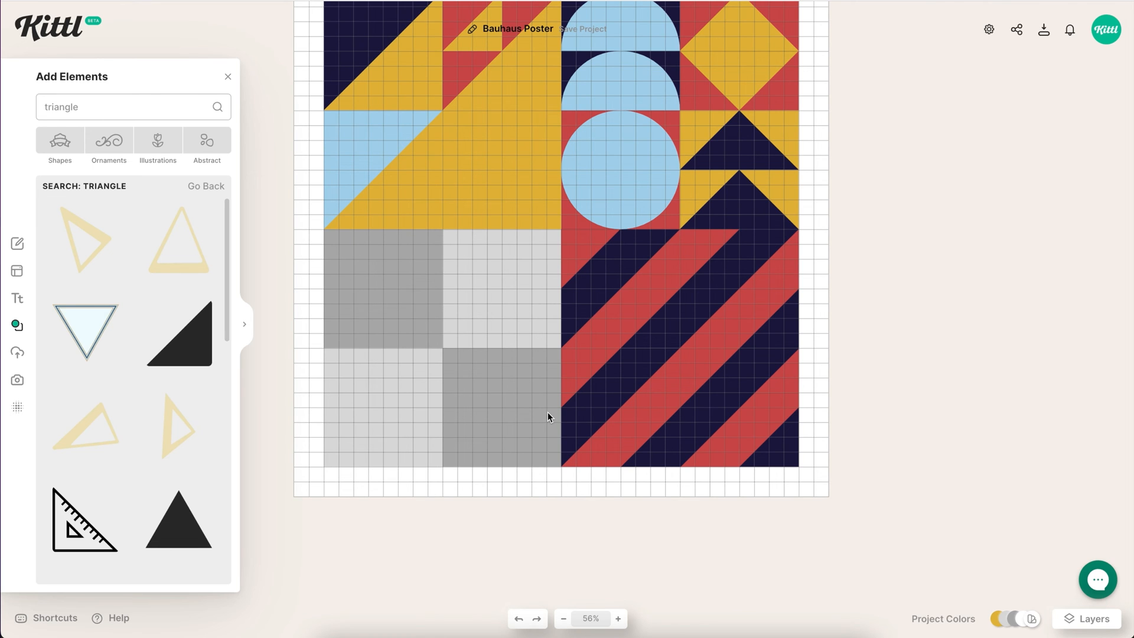
click(731, 447)
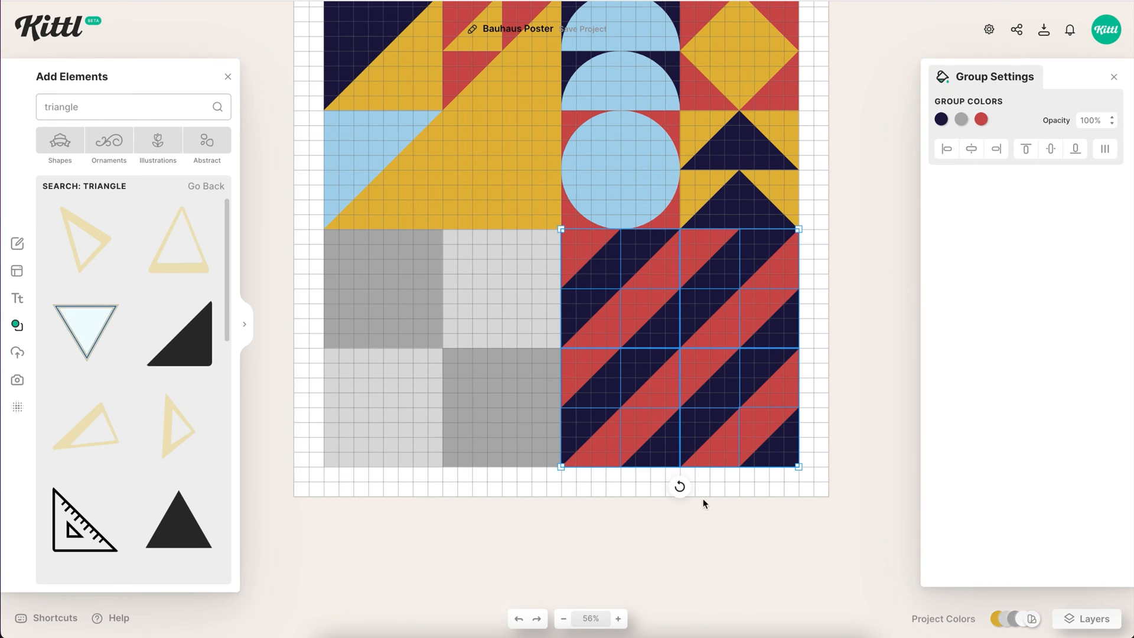
right_click(690, 454)
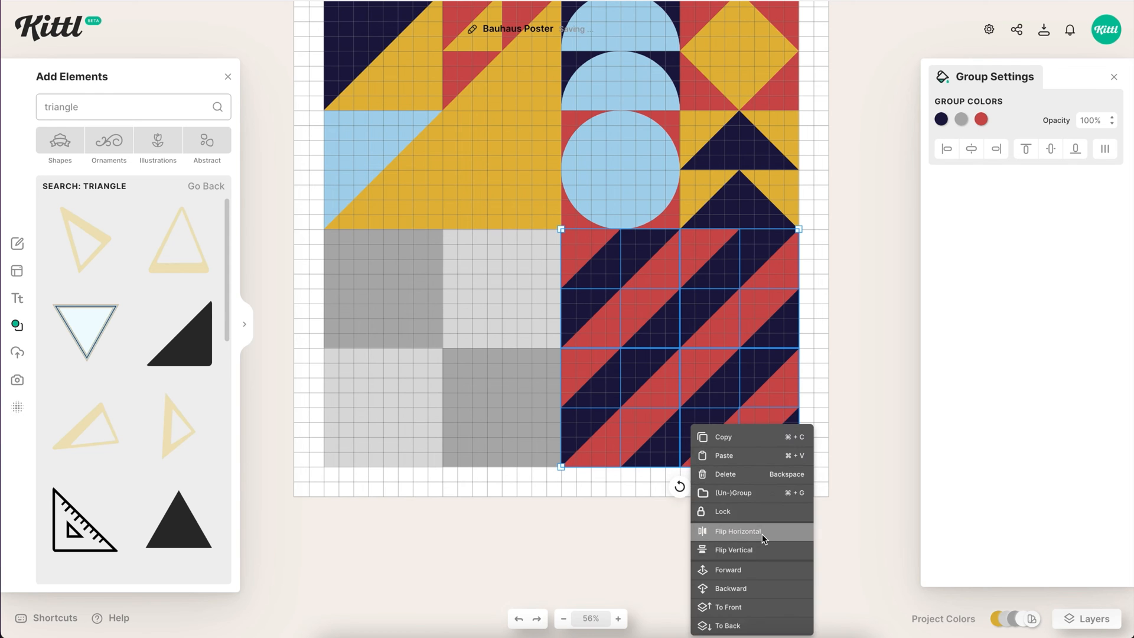
click(762, 531)
right_click(689, 380)
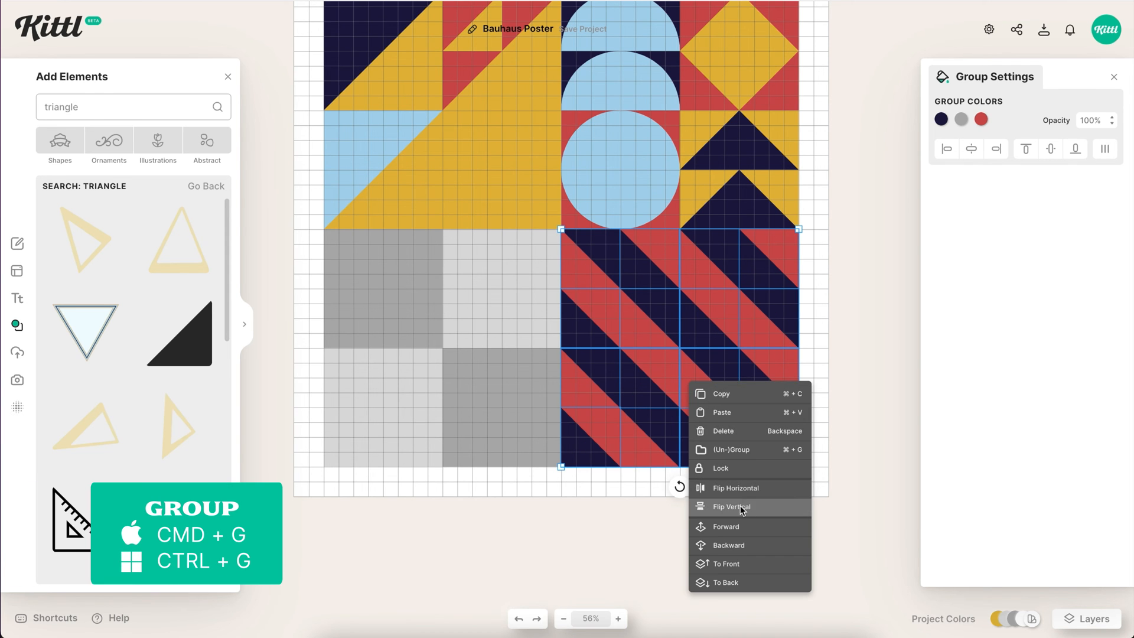
click(742, 508)
click(818, 503)
Duplicate the bottom row's first two grey squares over the striped block and bring the copies to the front
click(497, 350)
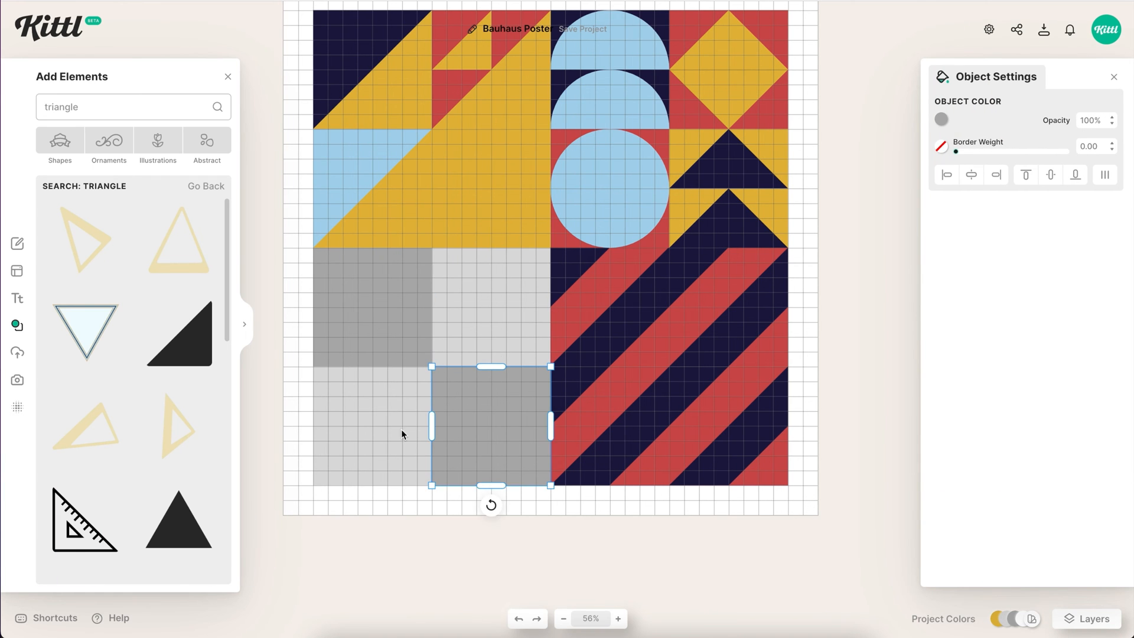
shift+click(416, 428)
drag(453, 442, 739, 461)
right_click(817, 442)
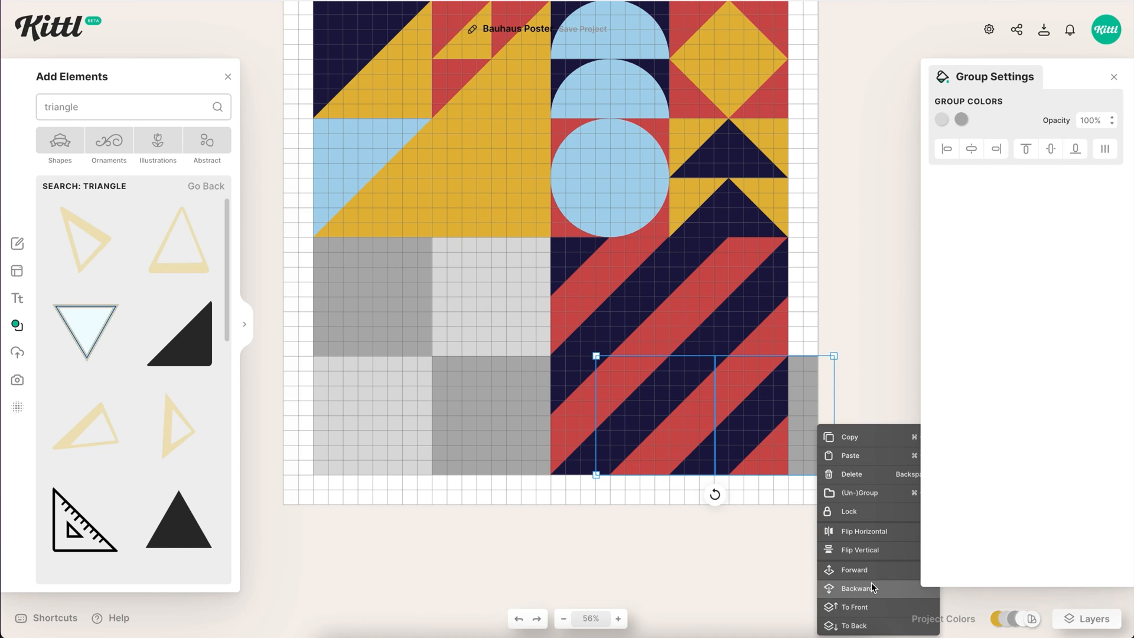
right_click(796, 442)
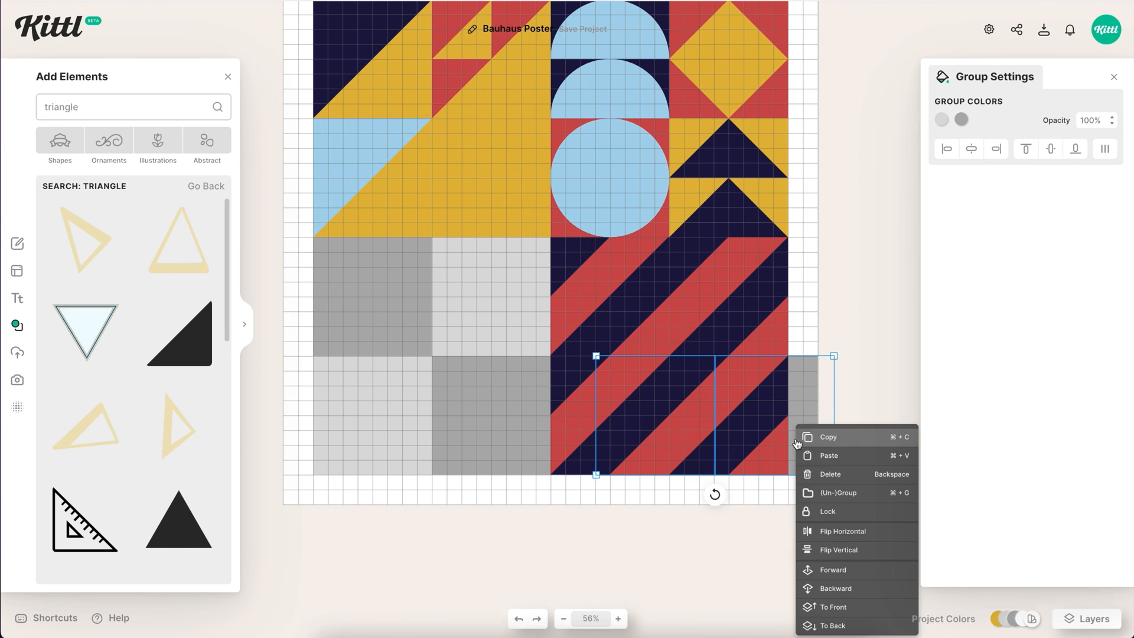
click(842, 608)
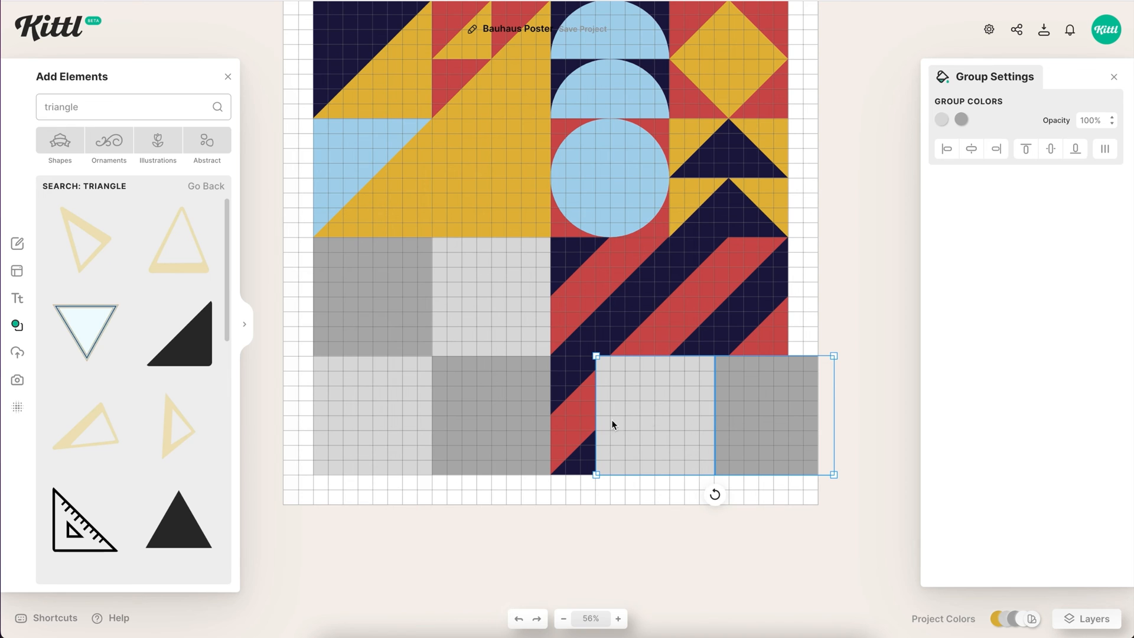
Align the two copied squares with the left edge of the striped block
shift+click(568, 420)
click(948, 150)
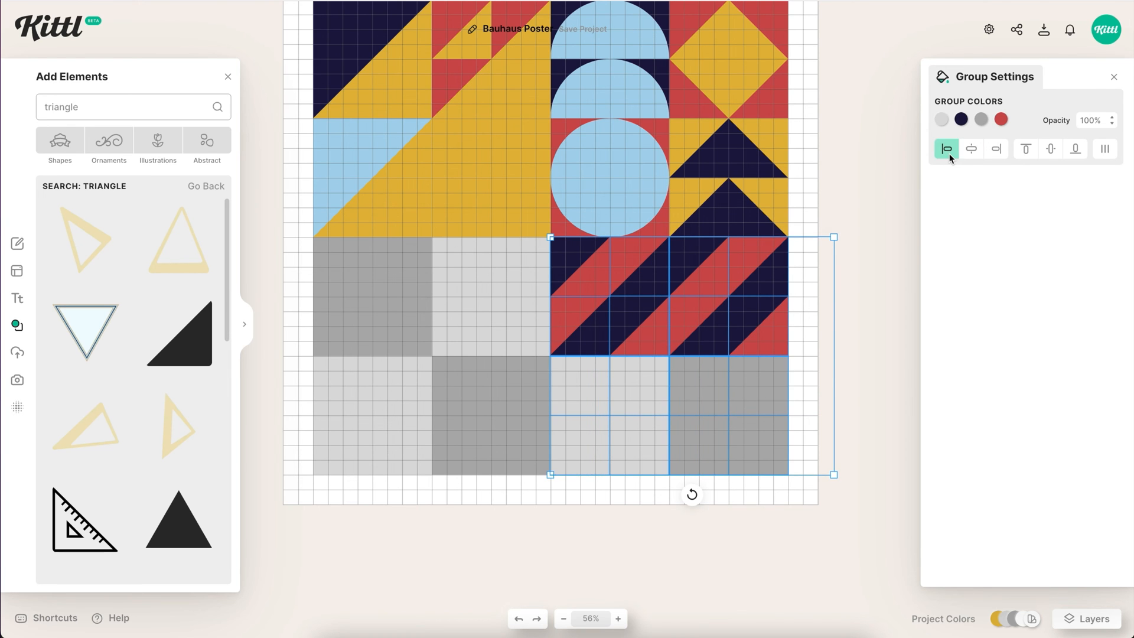
click(795, 509)
Recolor the bottom row's third square yellow and its fourth square light blue
click(649, 409)
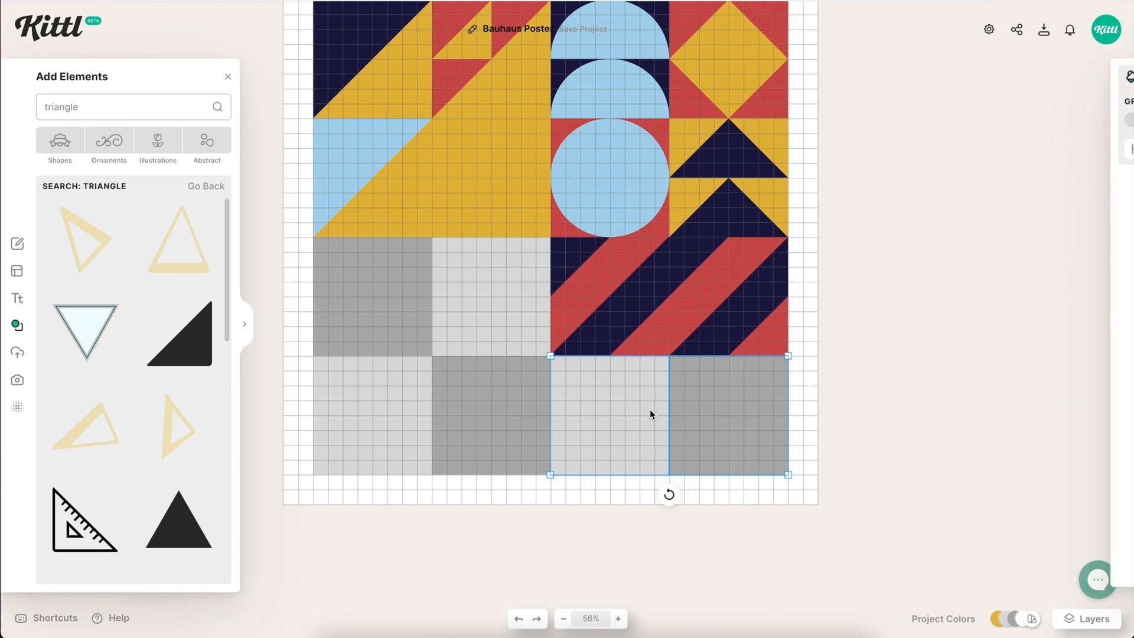
double_click(645, 411)
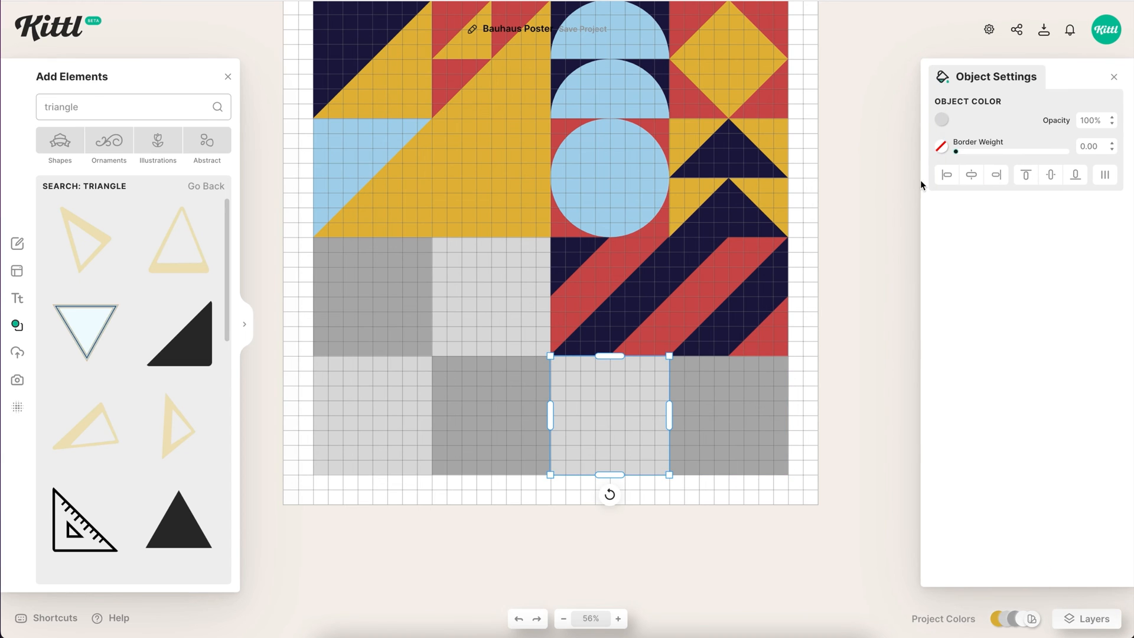
click(942, 121)
click(814, 381)
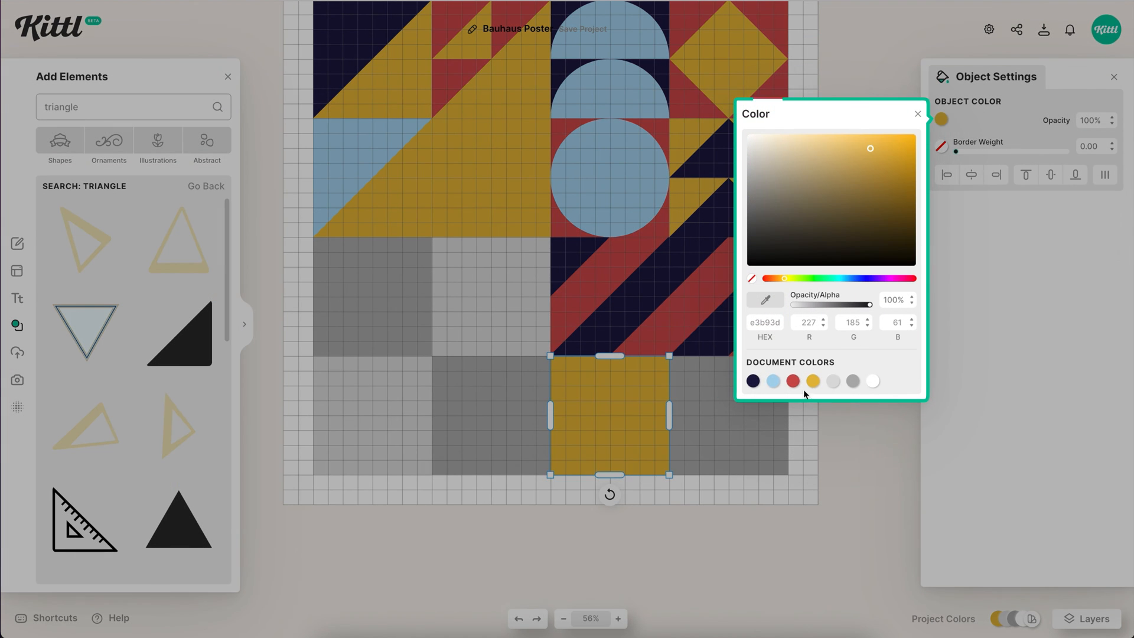
click(706, 418)
click(942, 120)
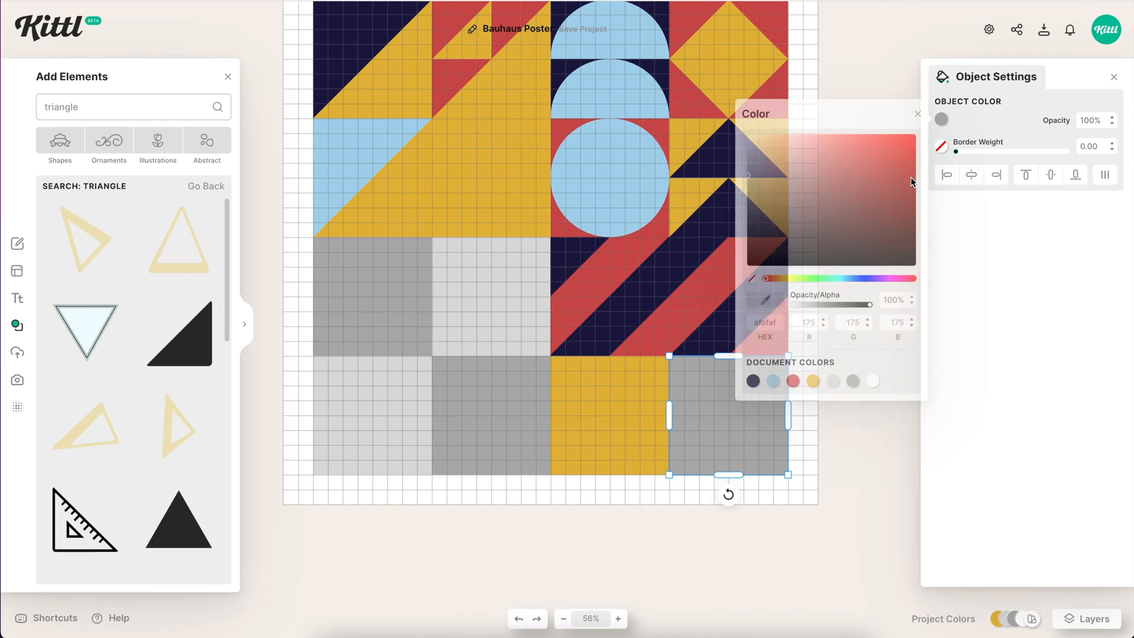
click(773, 381)
click(818, 462)
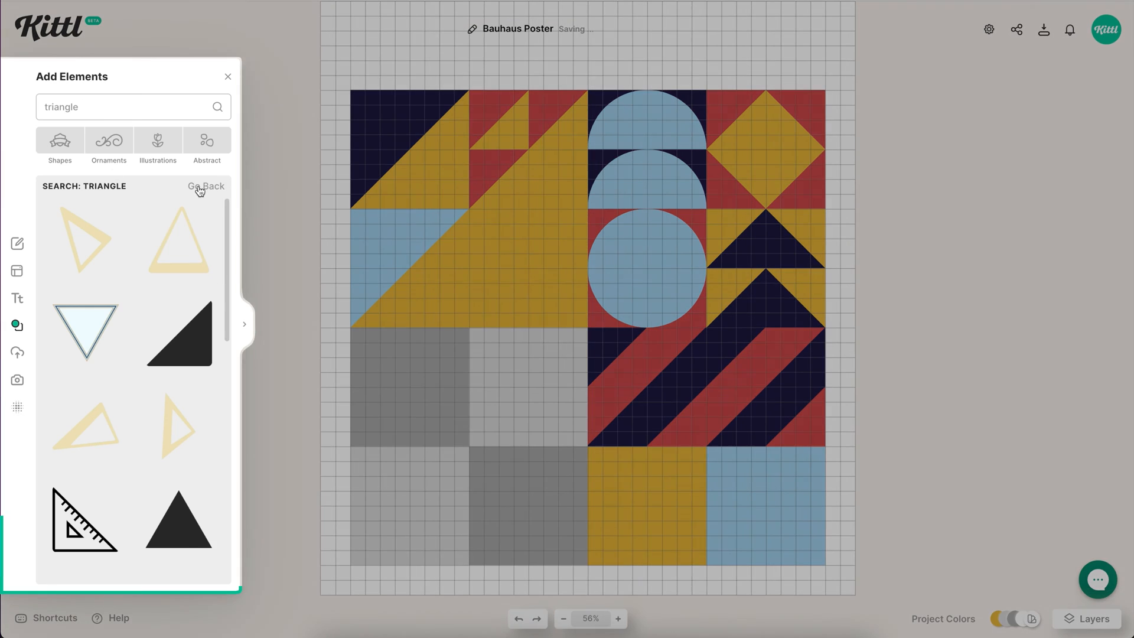
Add a circle from the basic shapes and place it at the centre of the lower-left block of four grey squares
click(206, 186)
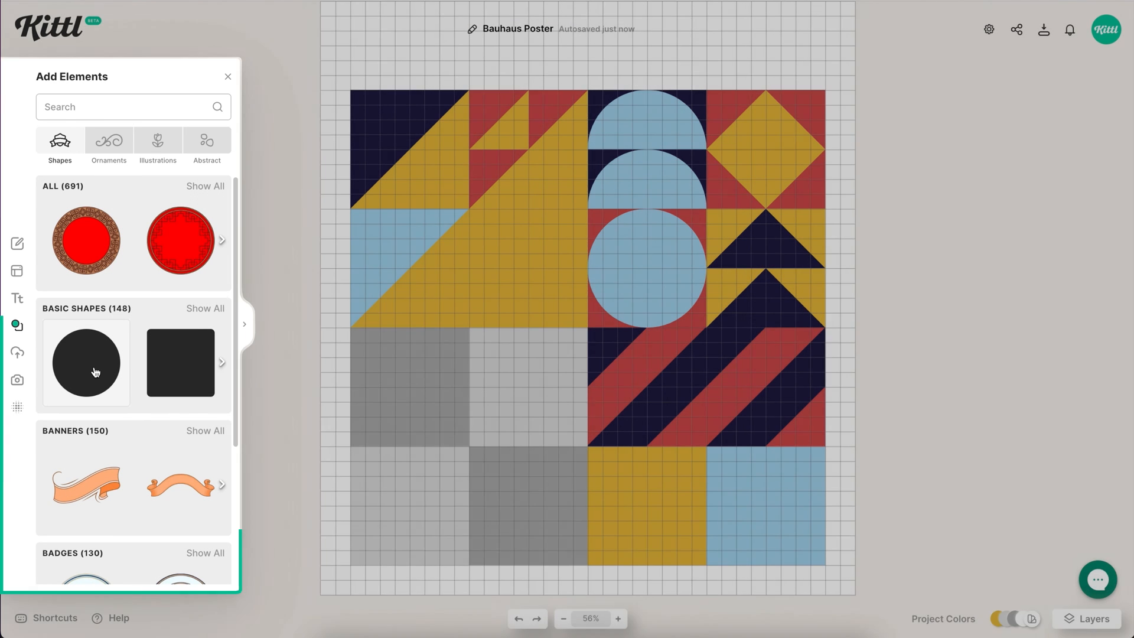
click(94, 371)
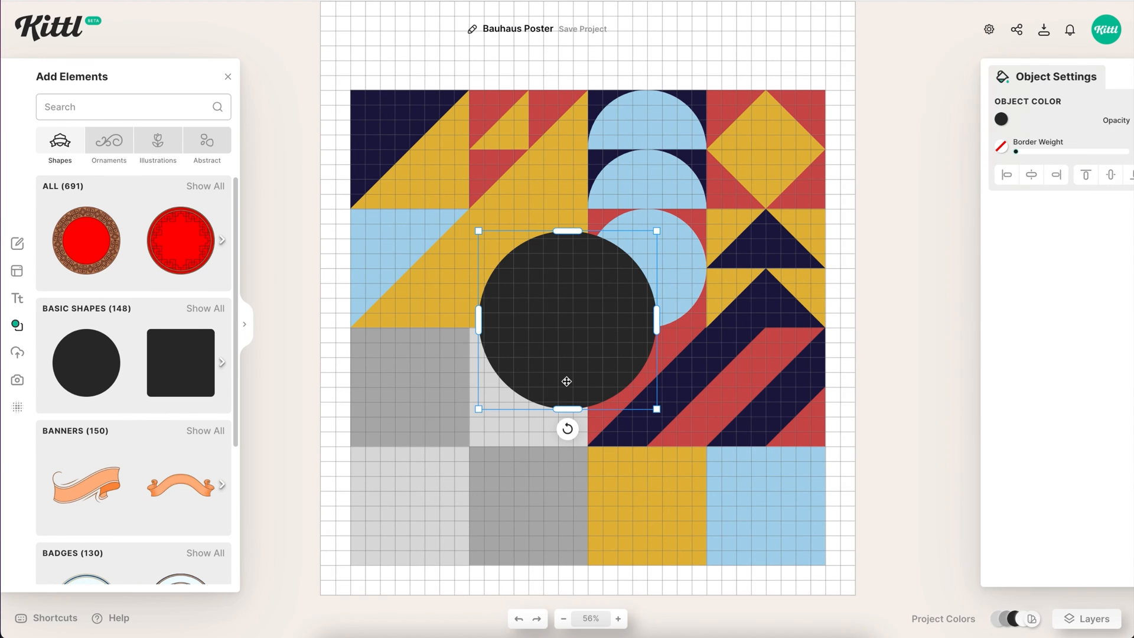
drag(564, 353, 468, 480)
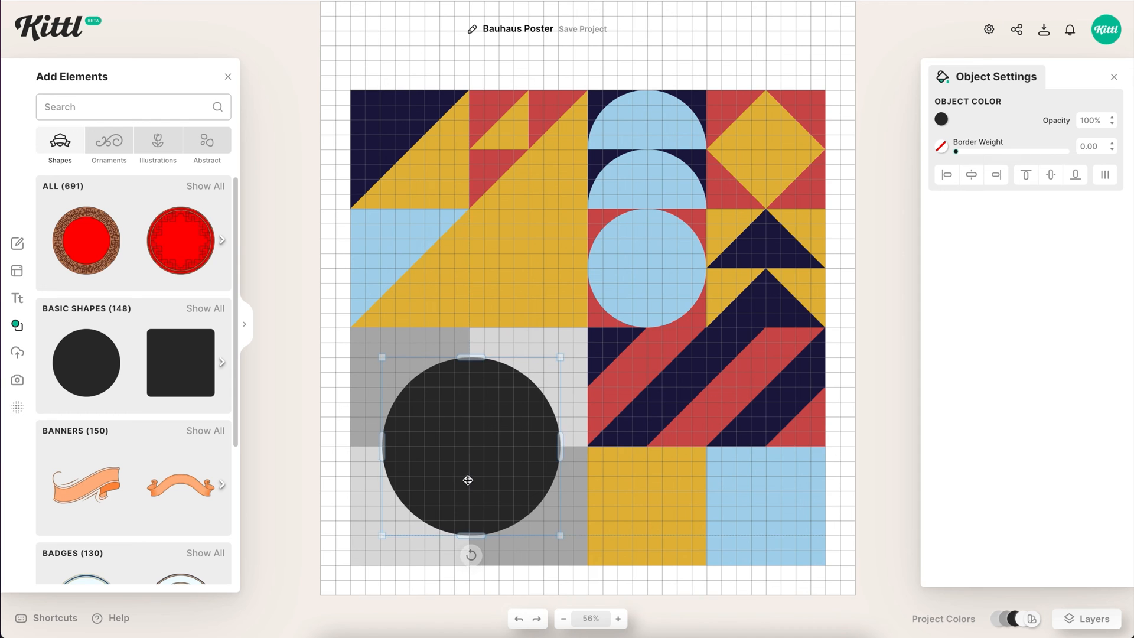
Enlarge the circle to span the lower-left block of four grey squares, align it to the bottom edge and color it red
scroll(468, 484, down, 3)
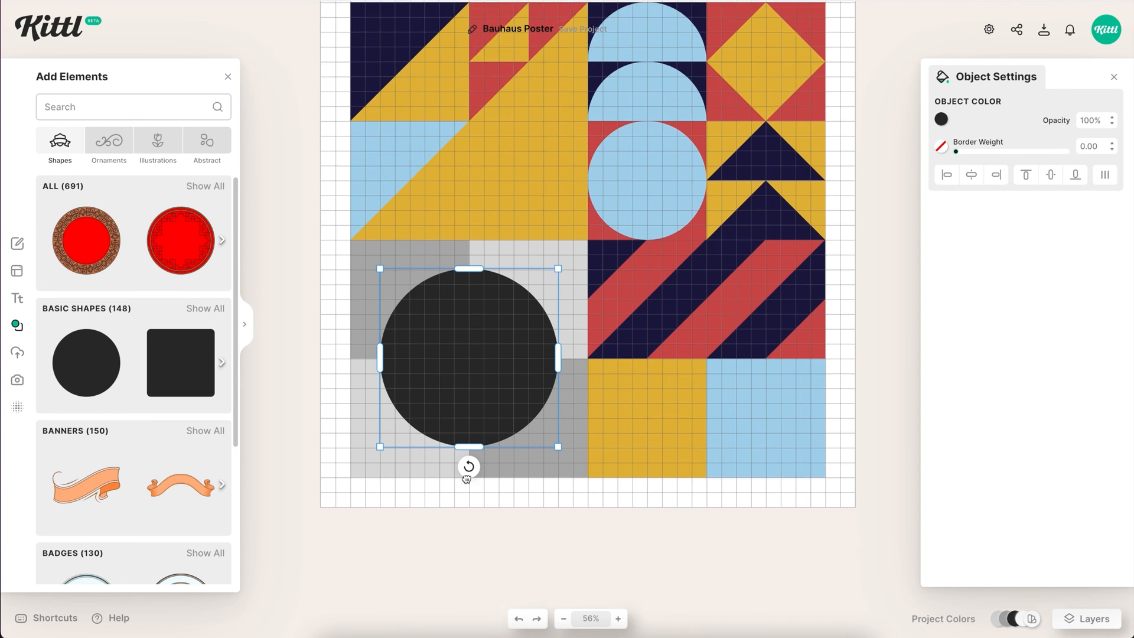
scroll(468, 473, up, 10)
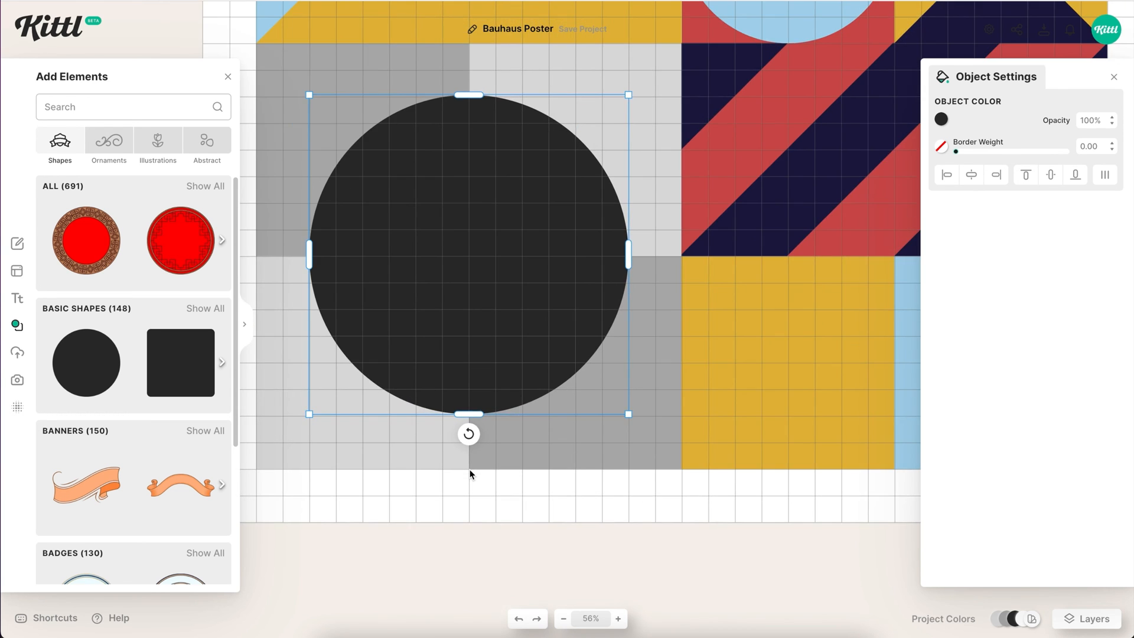
scroll(707, 411, up, 2)
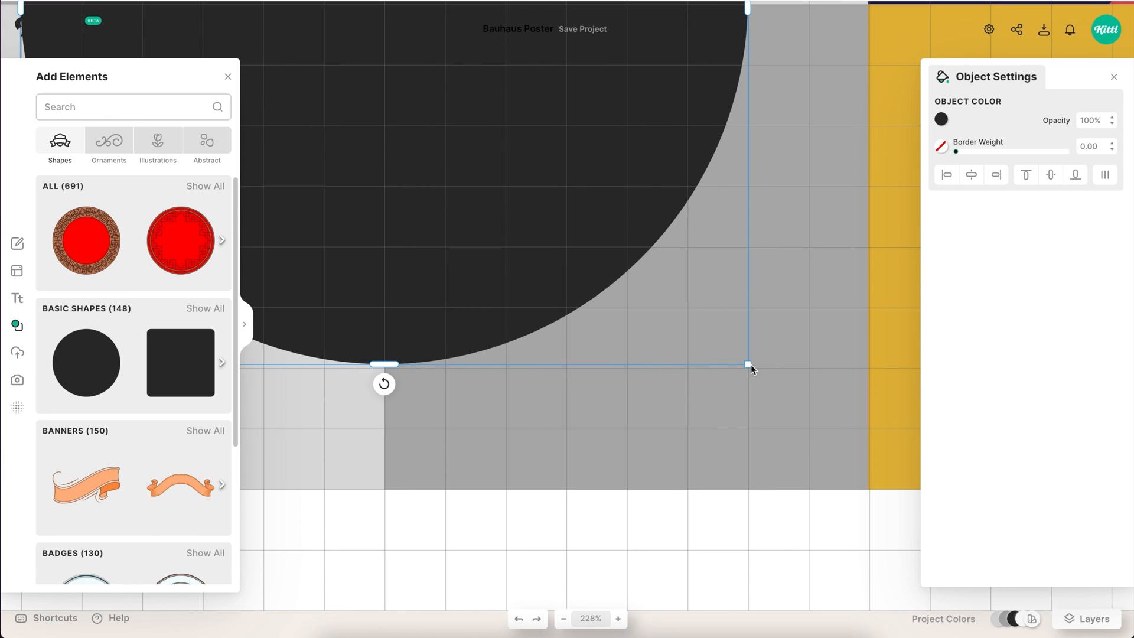
drag(750, 366, 870, 485)
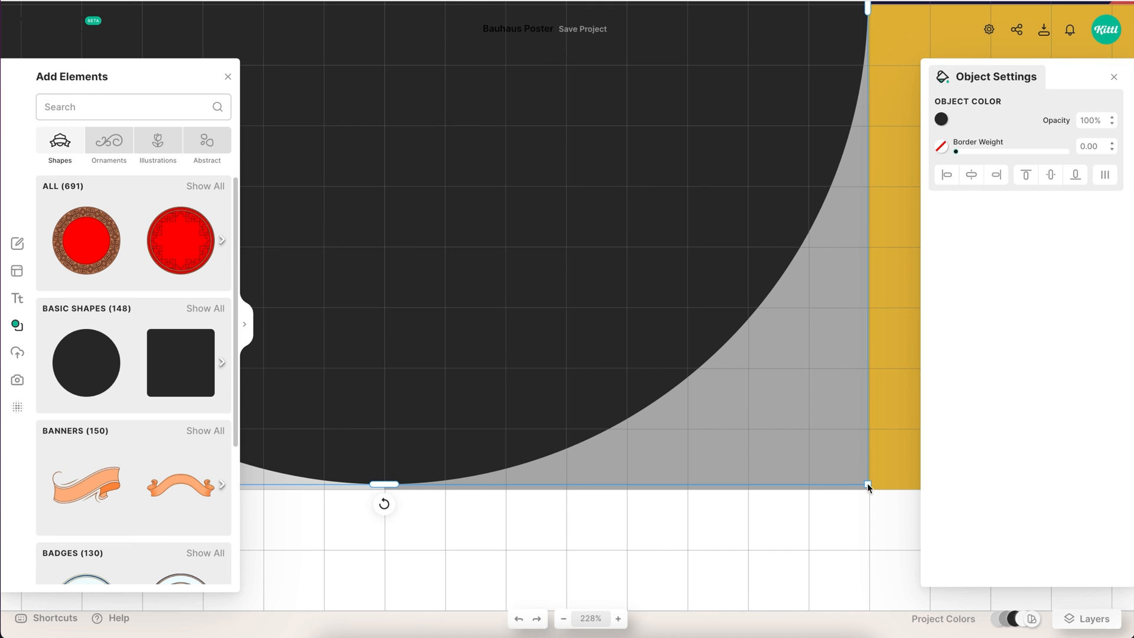
shift+click(786, 436)
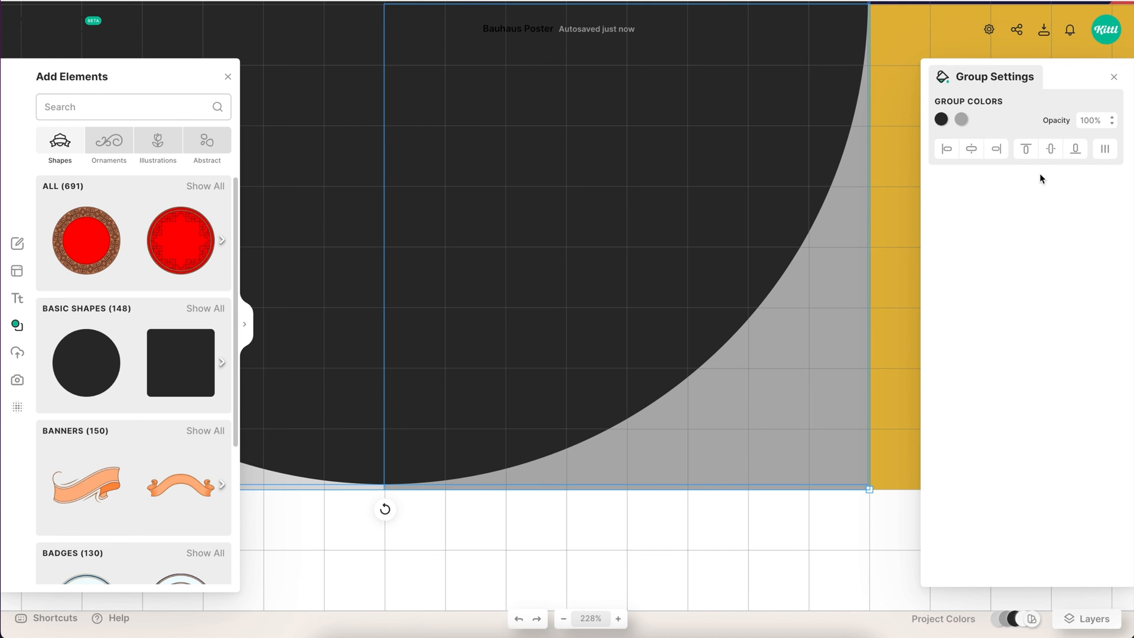
click(1075, 153)
click(820, 535)
scroll(817, 522, down, 3)
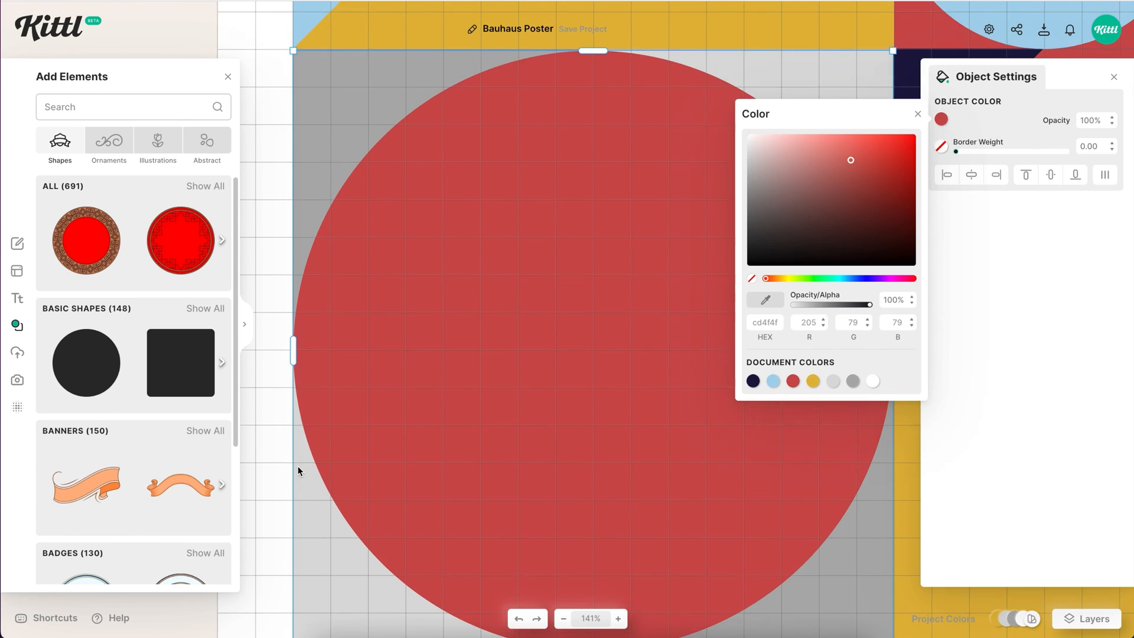
Stack three progressively smaller concentric copies of the red circle, colored light blue, yellow and dark navy
key(ctrl+v)
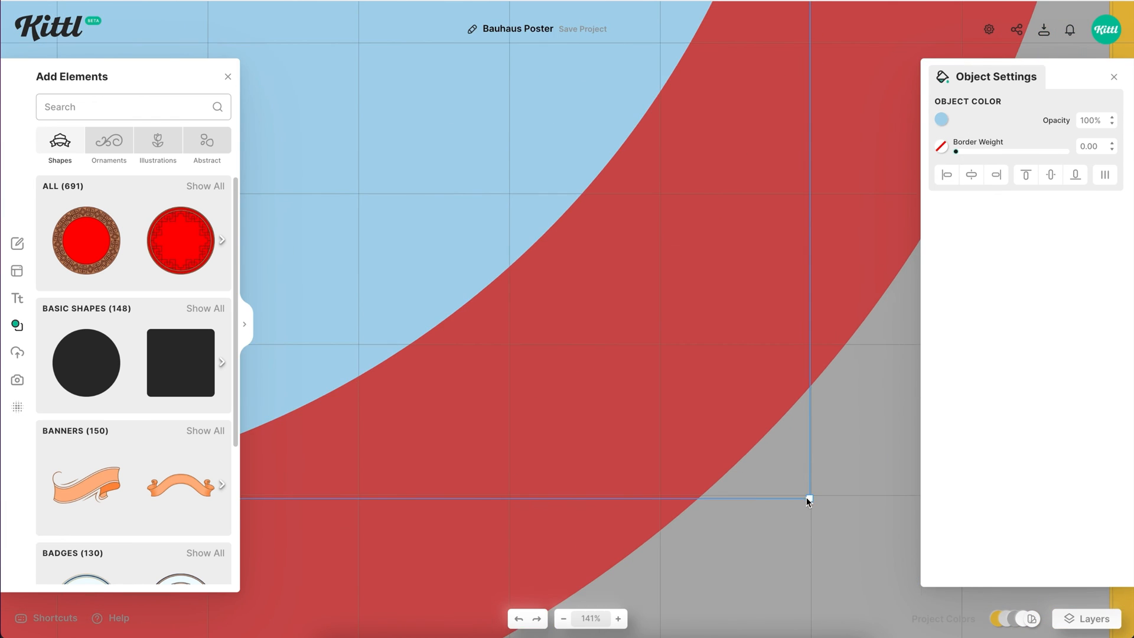
scroll(803, 497, down, 10)
drag(807, 498, 685, 386)
key(ctrl+v)
click(941, 120)
click(827, 307)
key(ctrl+v)
click(941, 120)
click(786, 319)
click(325, 384)
Recolor the two grey squares behind the right half of the concentric circles red
scroll(342, 382, down, 10)
click(560, 548)
shift+click(559, 414)
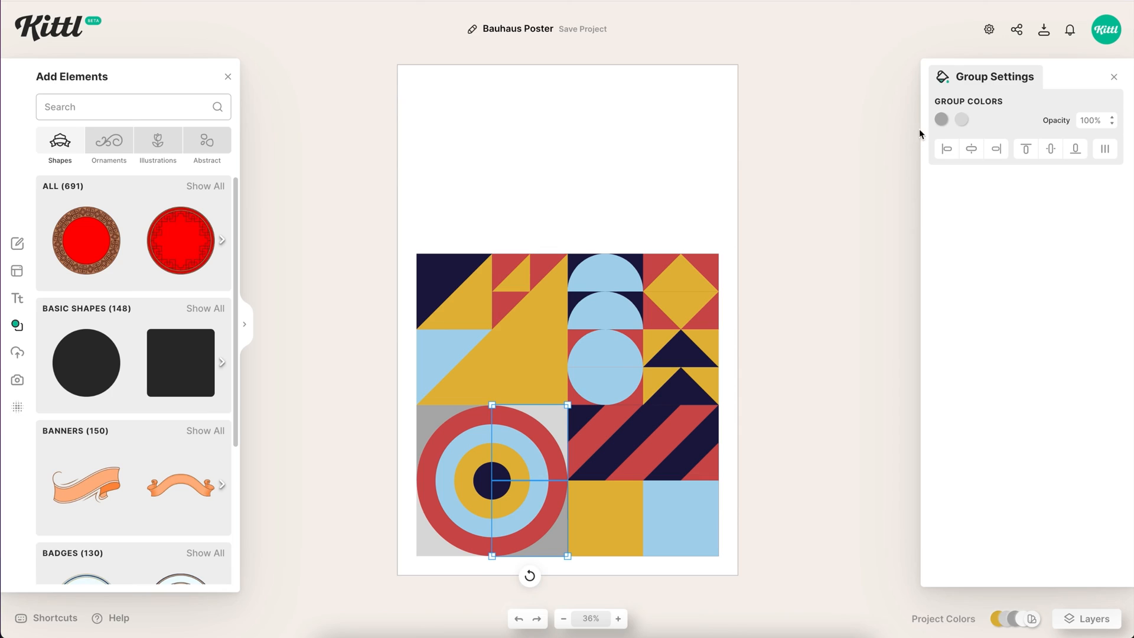
click(941, 121)
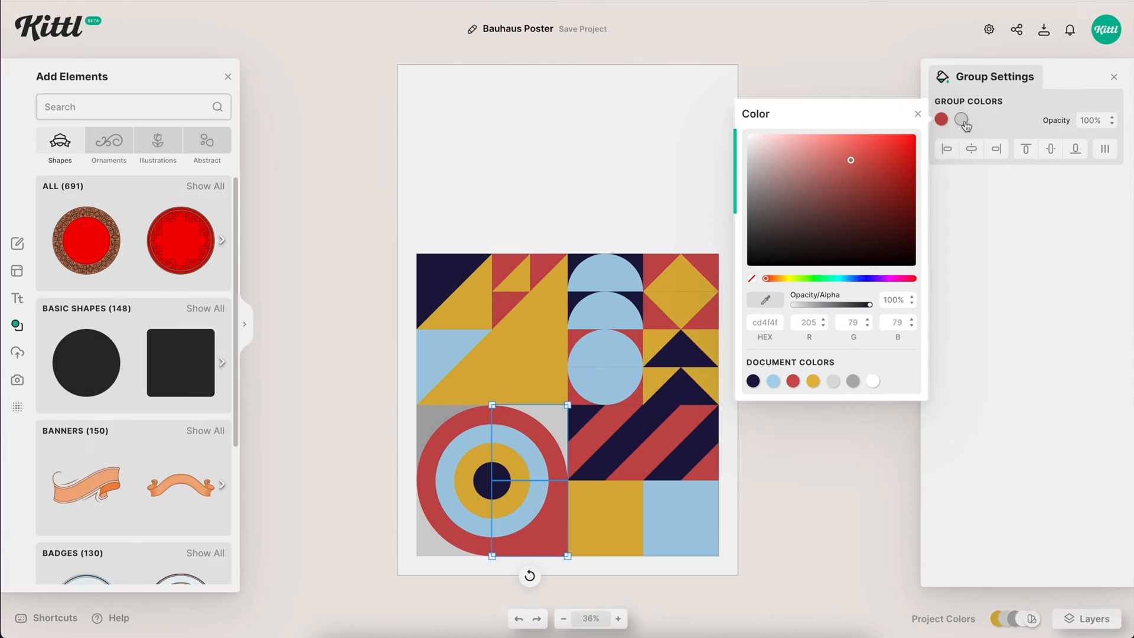
click(962, 119)
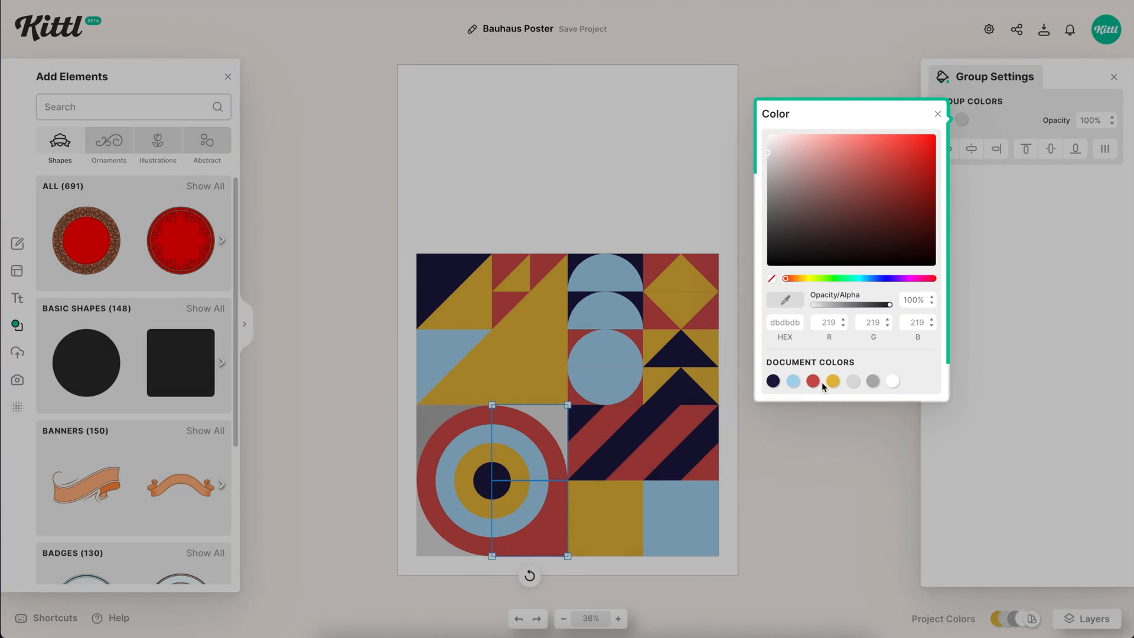
click(814, 382)
Recolor the two grey squares behind the left half of the concentric circles dark navy
click(430, 434)
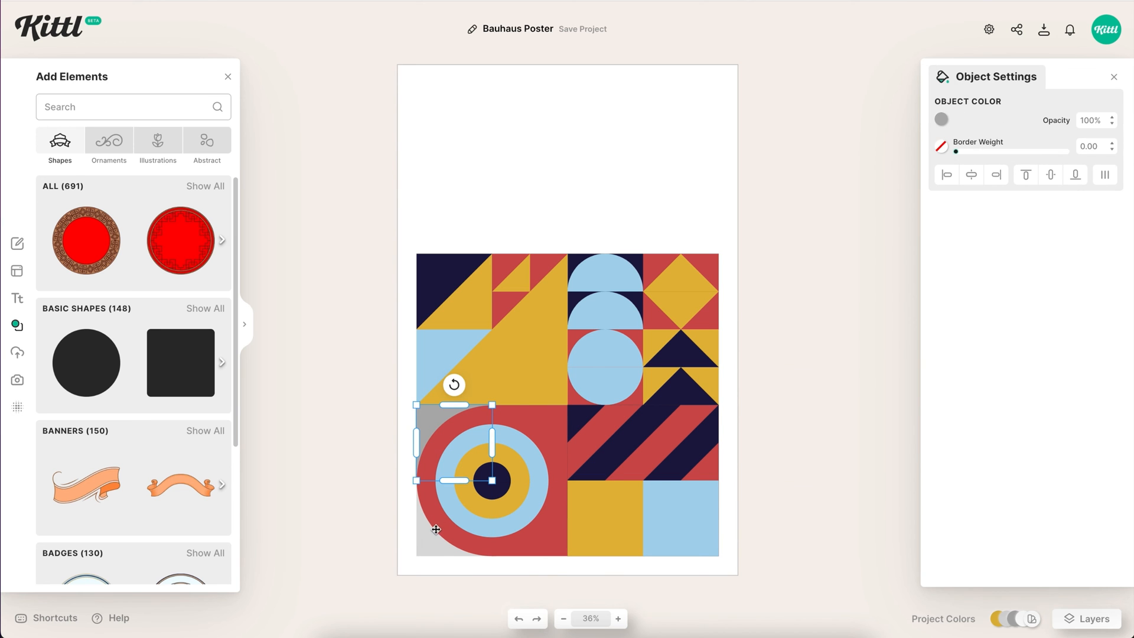
click(473, 536)
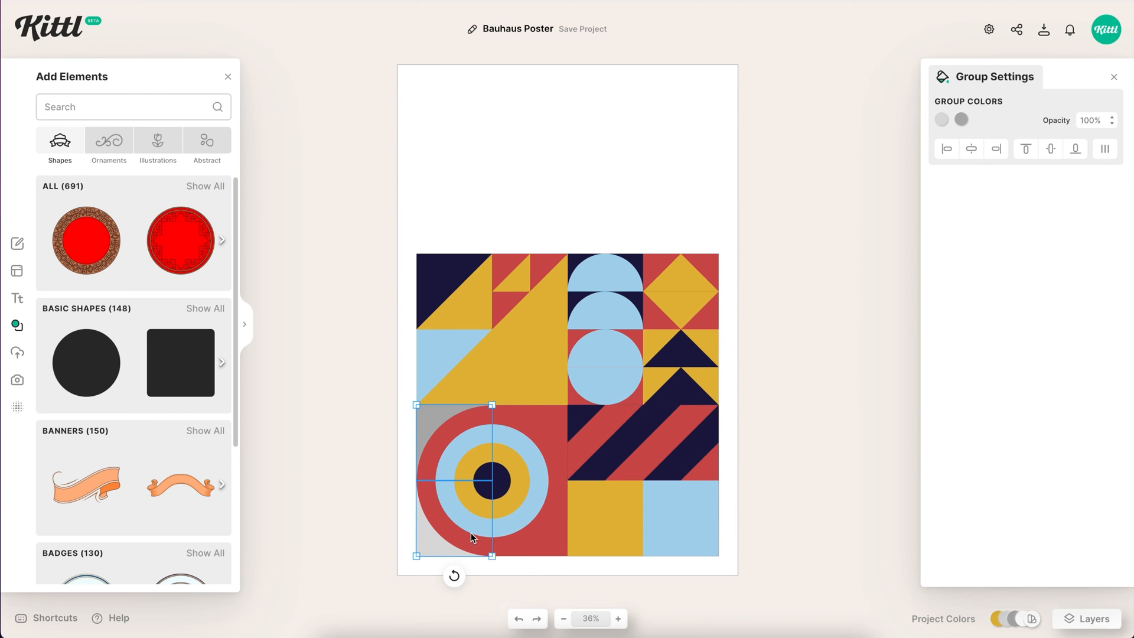
click(941, 119)
click(752, 380)
click(941, 119)
click(962, 120)
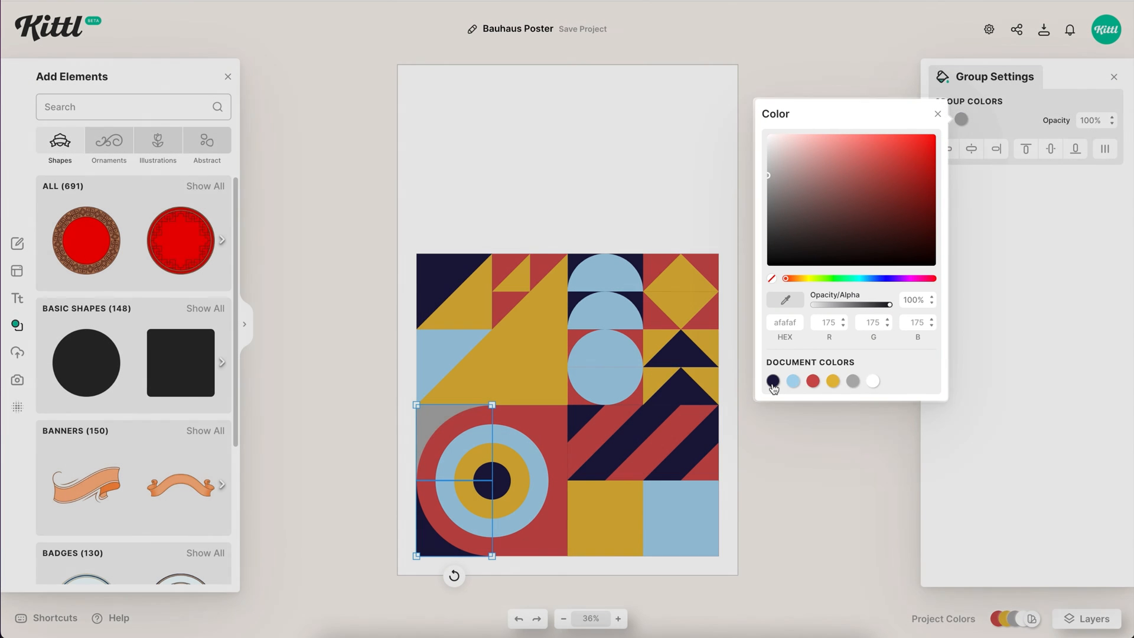
click(773, 381)
click(593, 226)
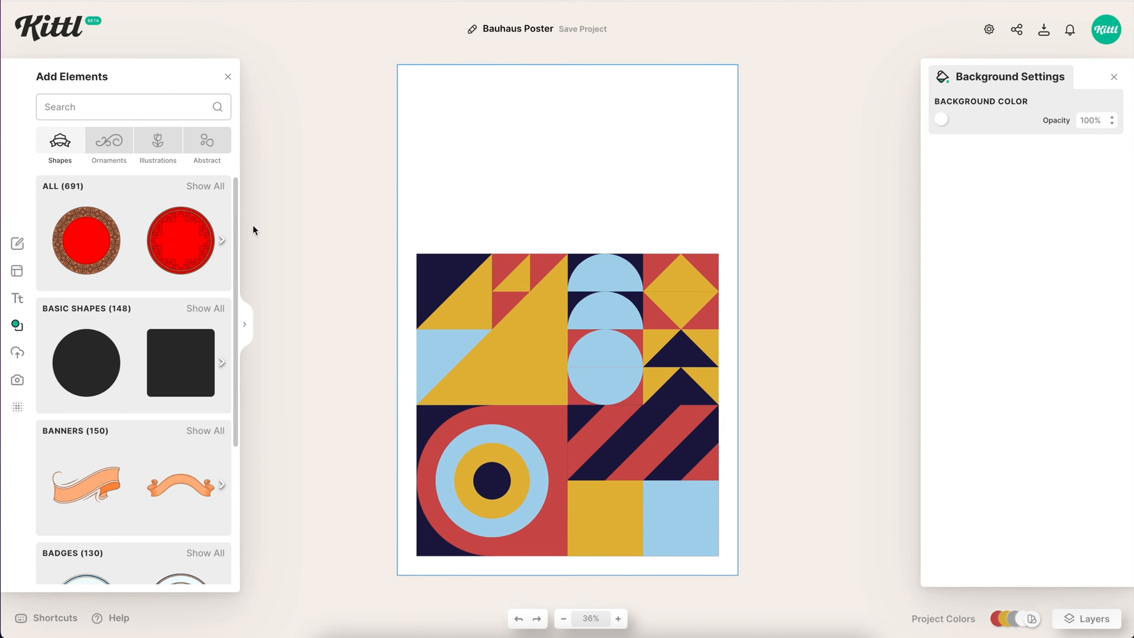
Add a headline above the artwork, enlarge it to font size 225 and set its text to Bauhaus
click(28, 294)
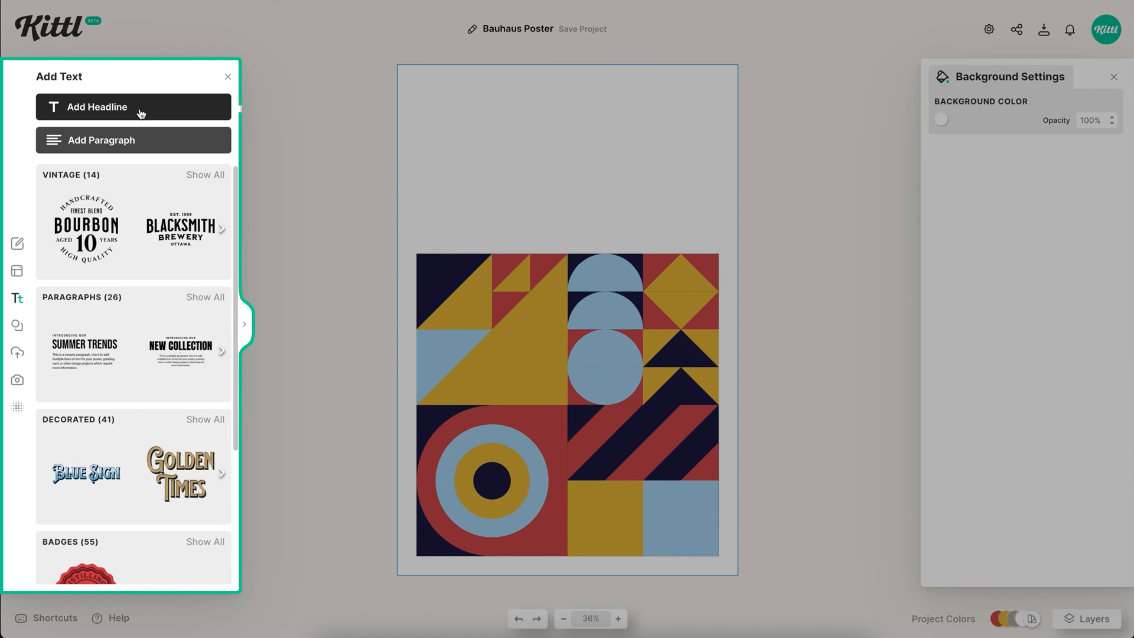
click(147, 107)
click(306, 76)
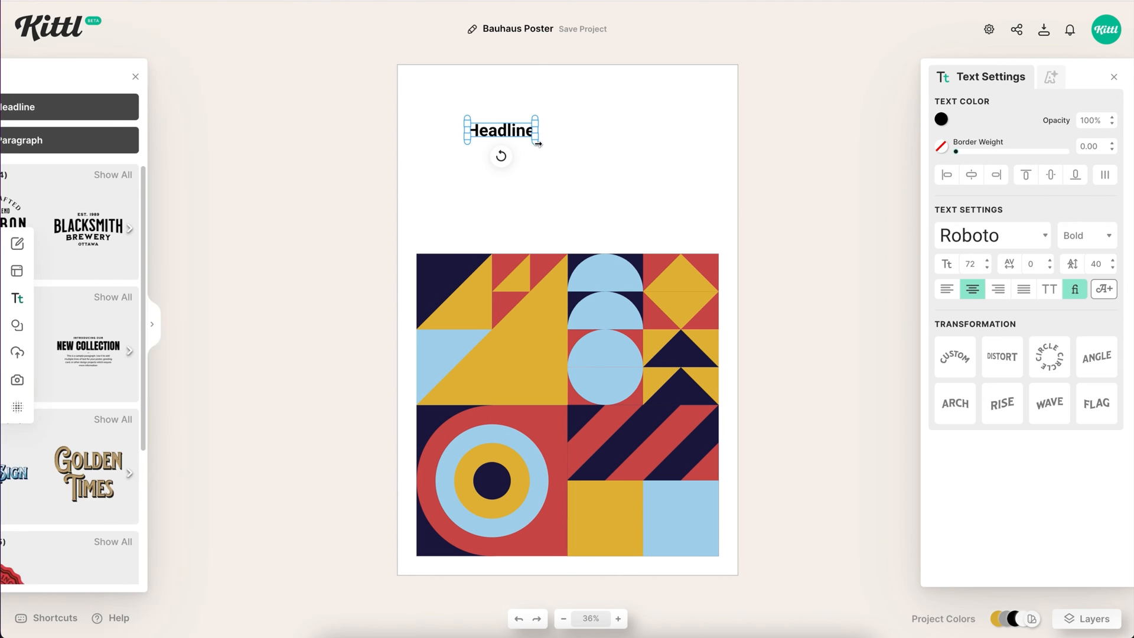
drag(557, 155, 645, 197)
double_click(587, 153)
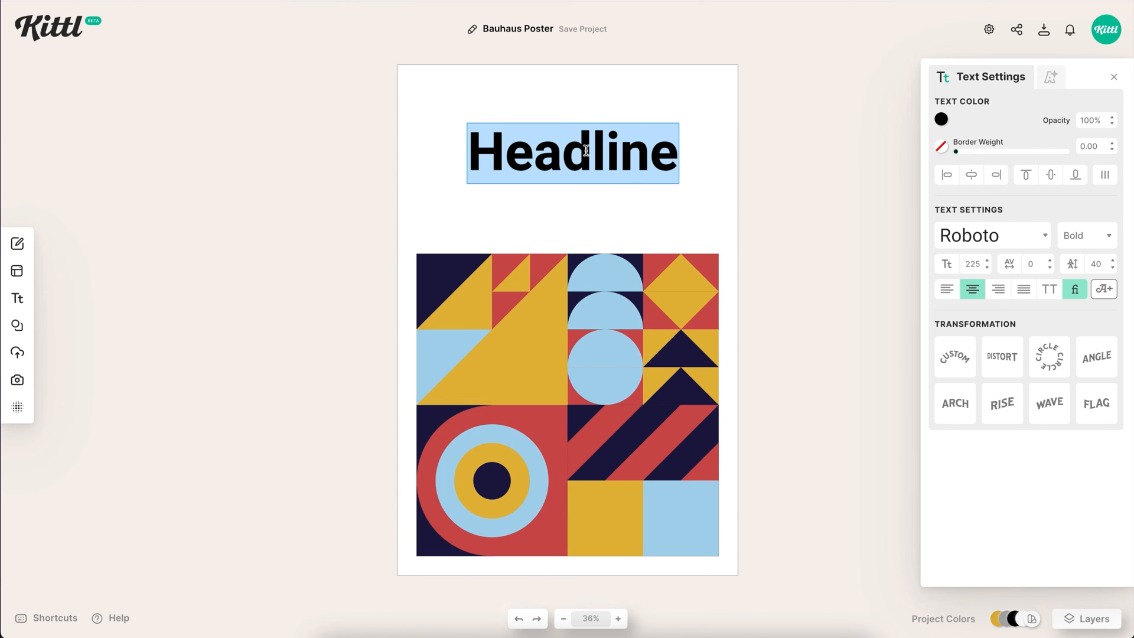
text(Bauhaus)
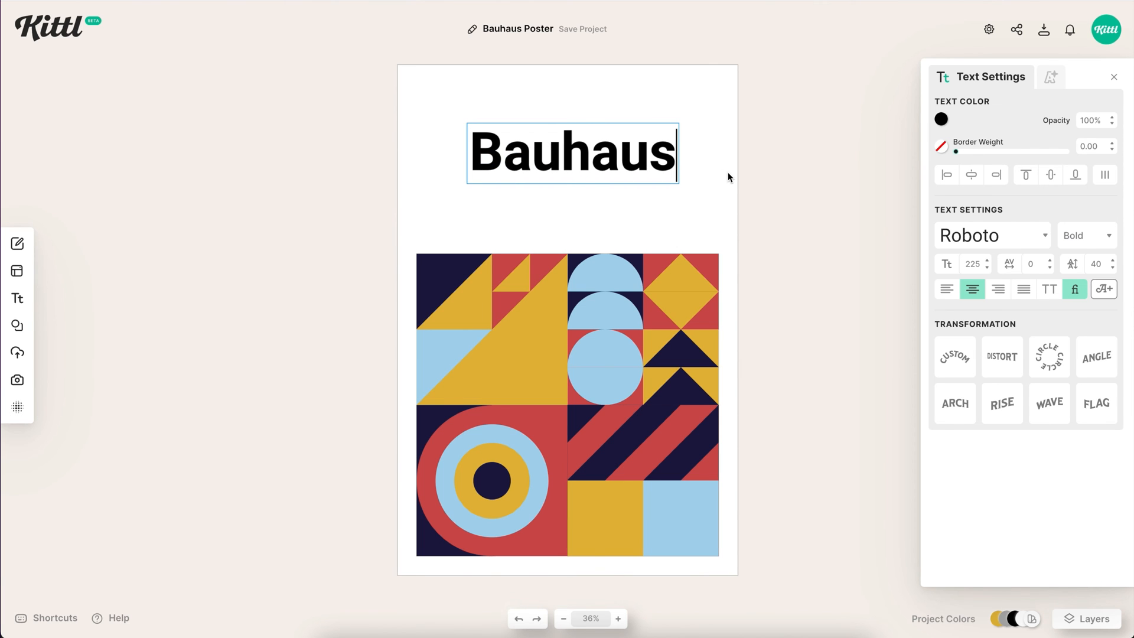
key(Escape)
Left-align the headline text and align its box with the left edge of the artwork's top-left navy square
click(946, 288)
drag(534, 164, 572, 165)
shift+click(458, 270)
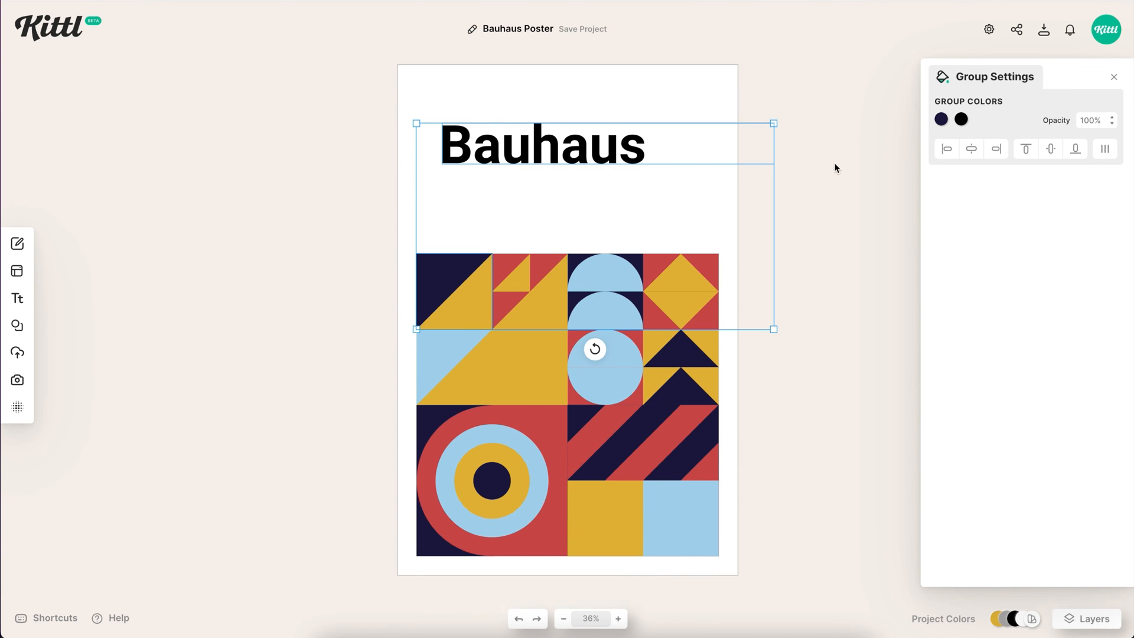
click(947, 150)
click(780, 177)
Set the headline in the Righteous typeface and in all capitals
click(579, 156)
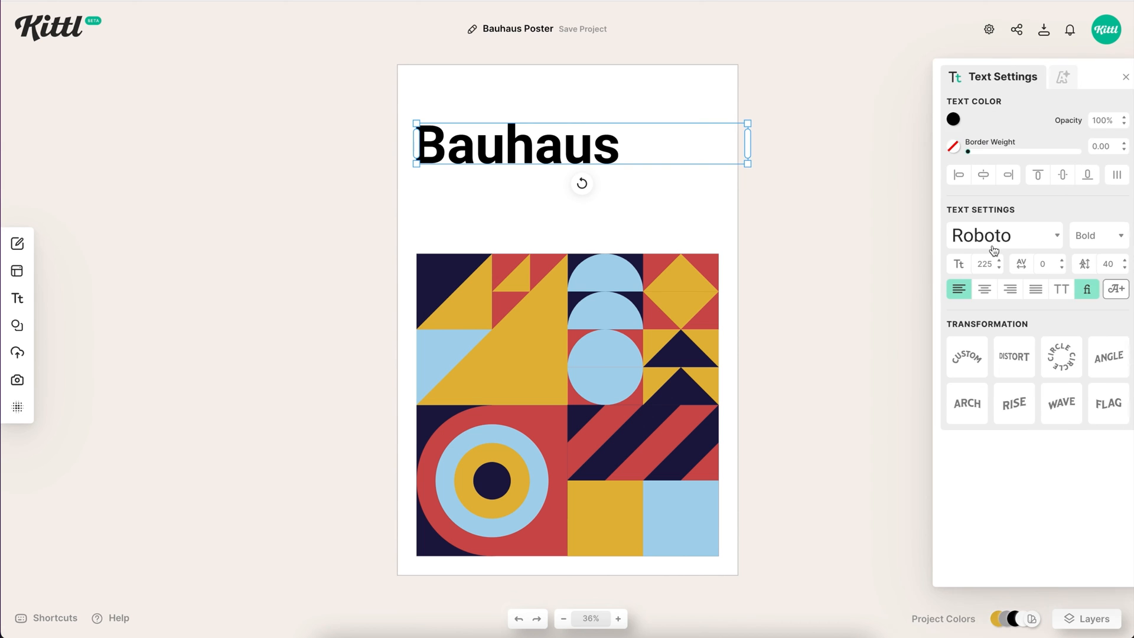
click(993, 243)
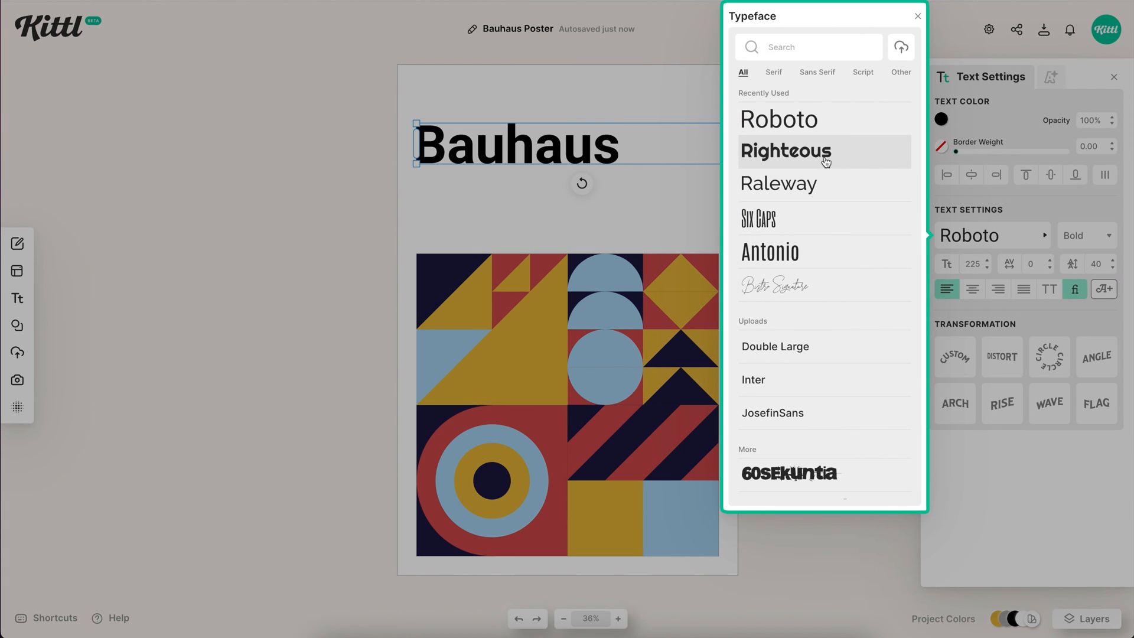
click(830, 154)
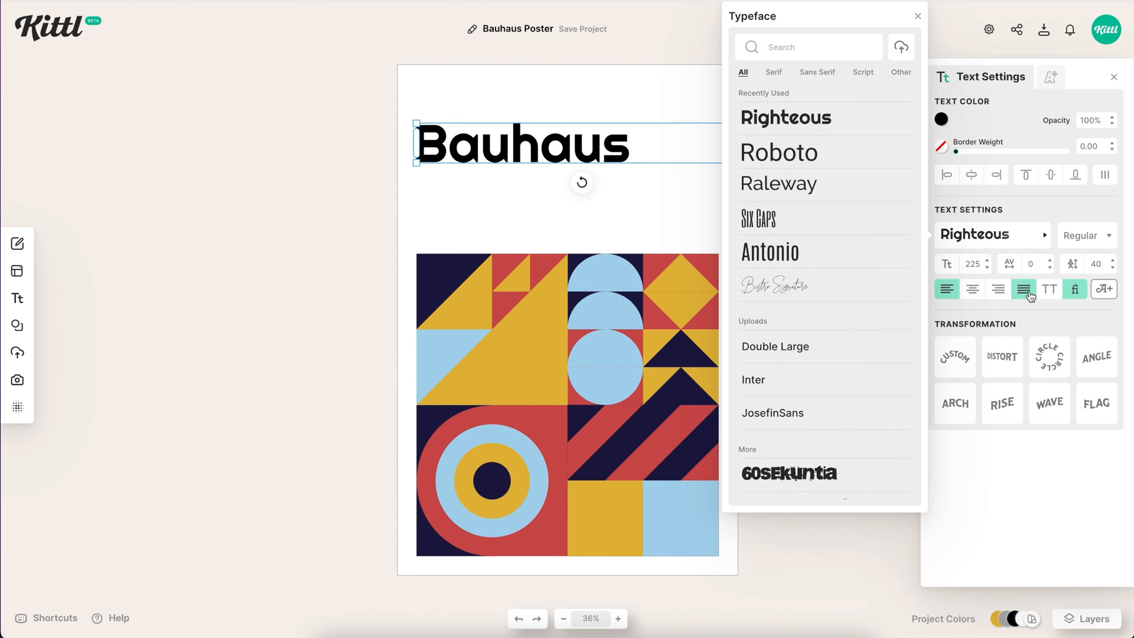
click(1049, 294)
Scale the headline to font size 181 and duplicate it below as a second line reading AUSSTELLUNG
scroll(531, 143, up, 10)
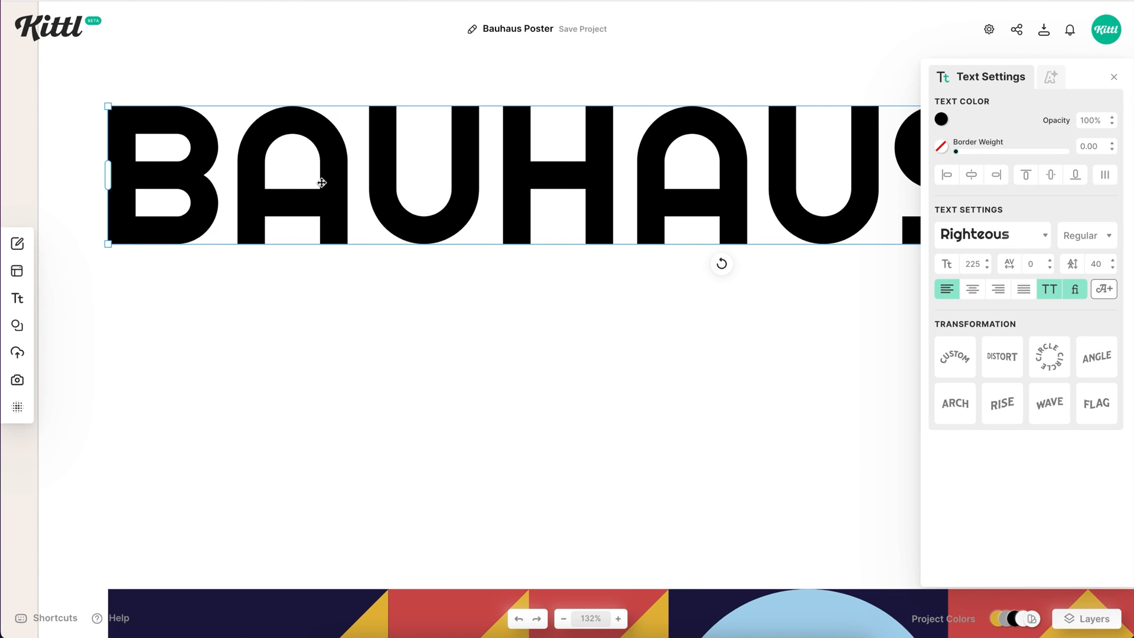
scroll(430, 223, down, 8)
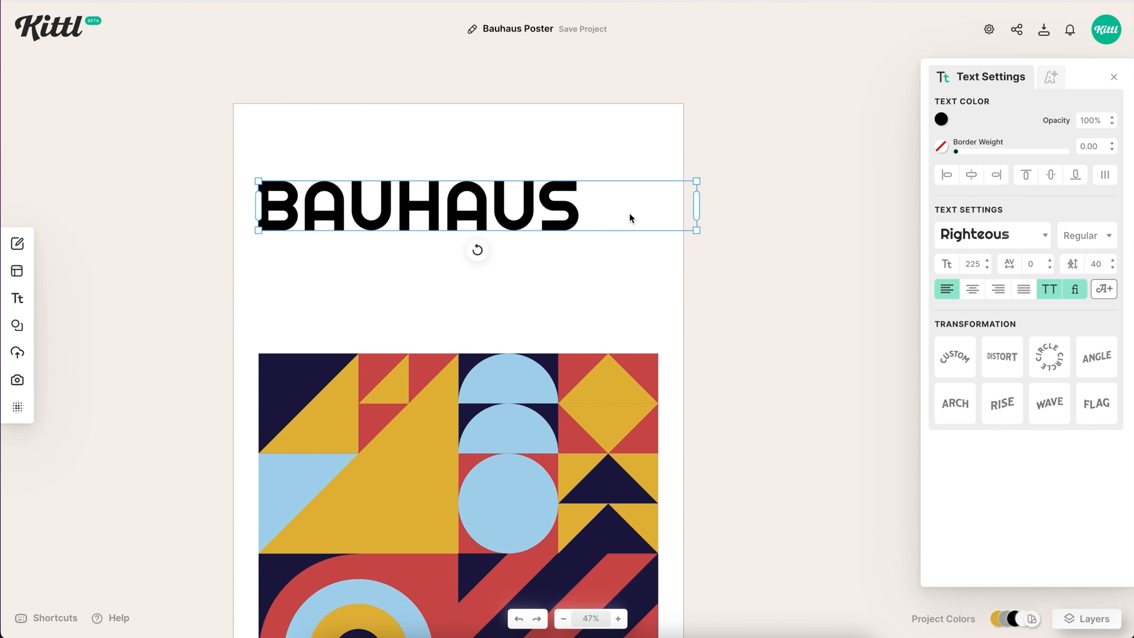
drag(699, 232, 614, 220)
drag(495, 215, 495, 255)
double_click(490, 267)
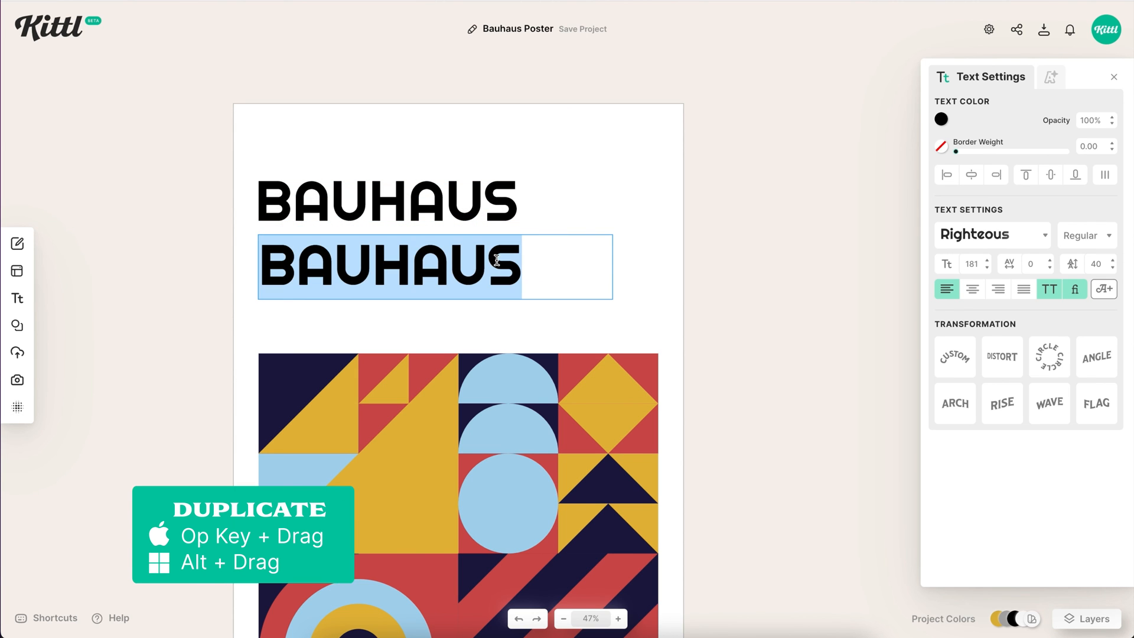
text(Ausstellu)
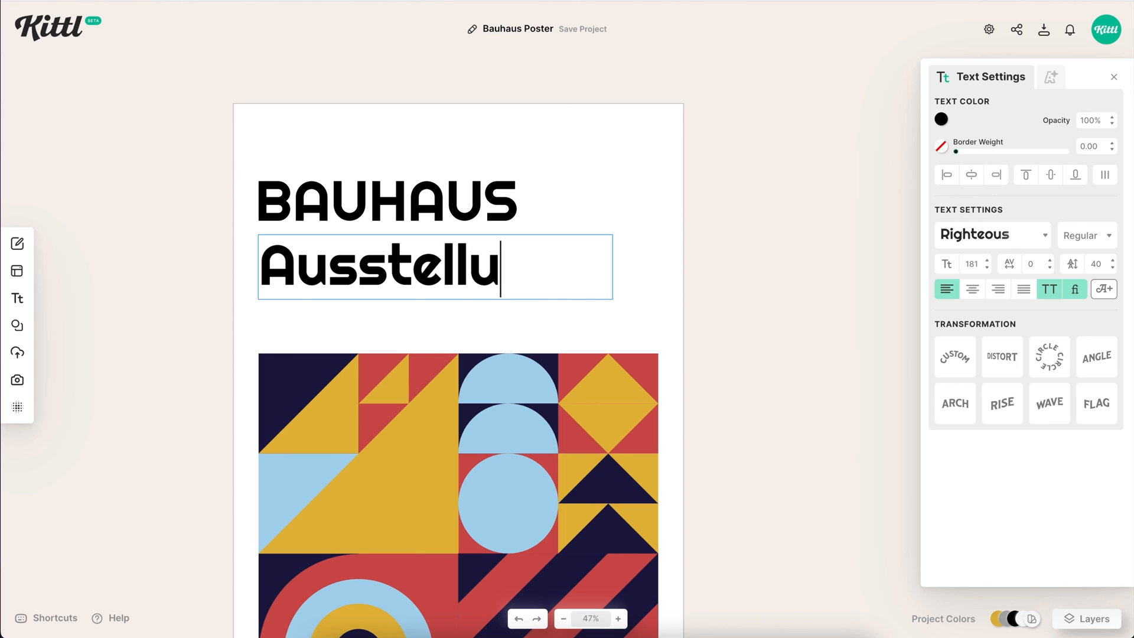
key(Escape)
Scale both title lines together to font size 158 and place them four grid squares below the poster's top edge
scroll(677, 173, left, 3)
mouse_move(697, 297)
mouse_down()
mouse_move(736, 297)
mouse_move(540, 238)
mouse_move(710, 282)
mouse_up()
drag(738, 277, 657, 257)
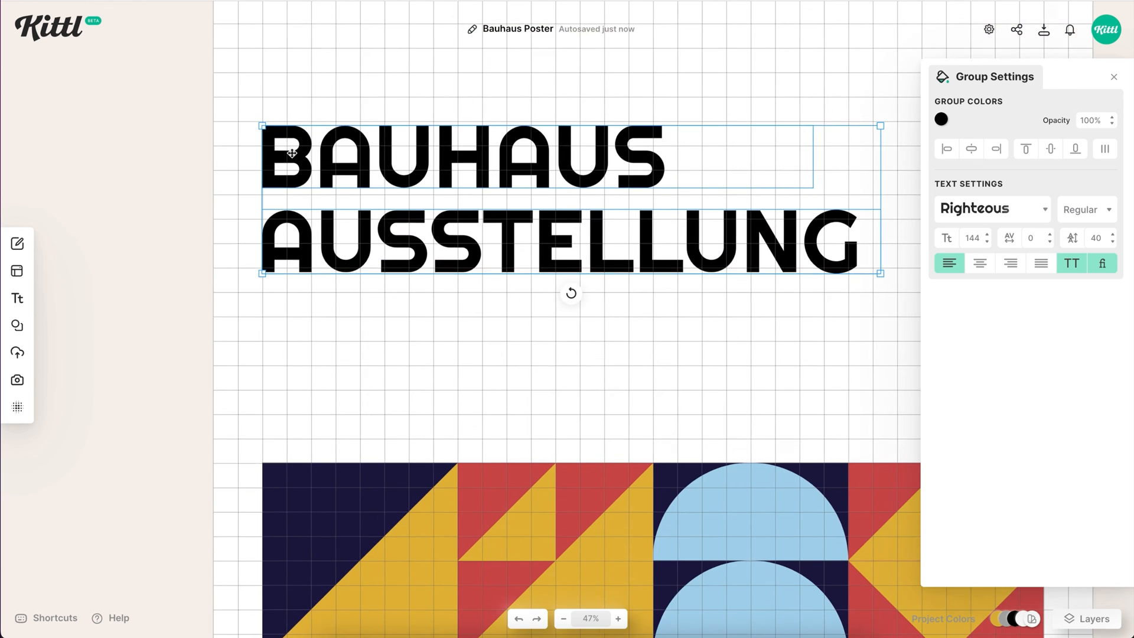
scroll(293, 157, up, 2)
drag(380, 339, 379, 290)
key(Escape)
click(380, 290)
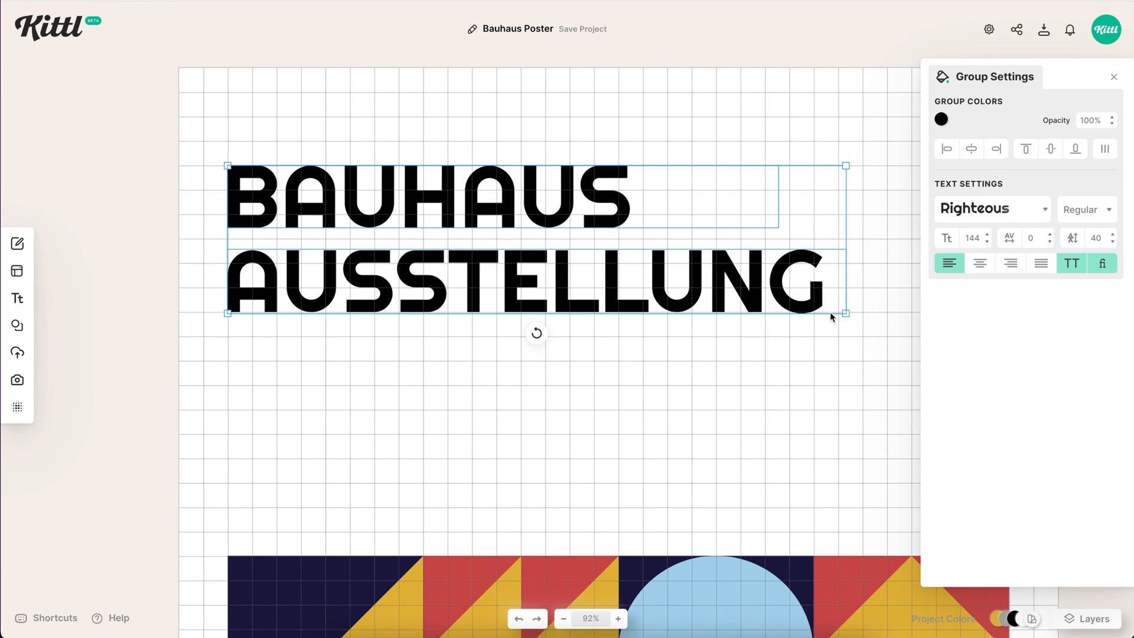
scroll(831, 313, up, 1)
drag(844, 324, 945, 365)
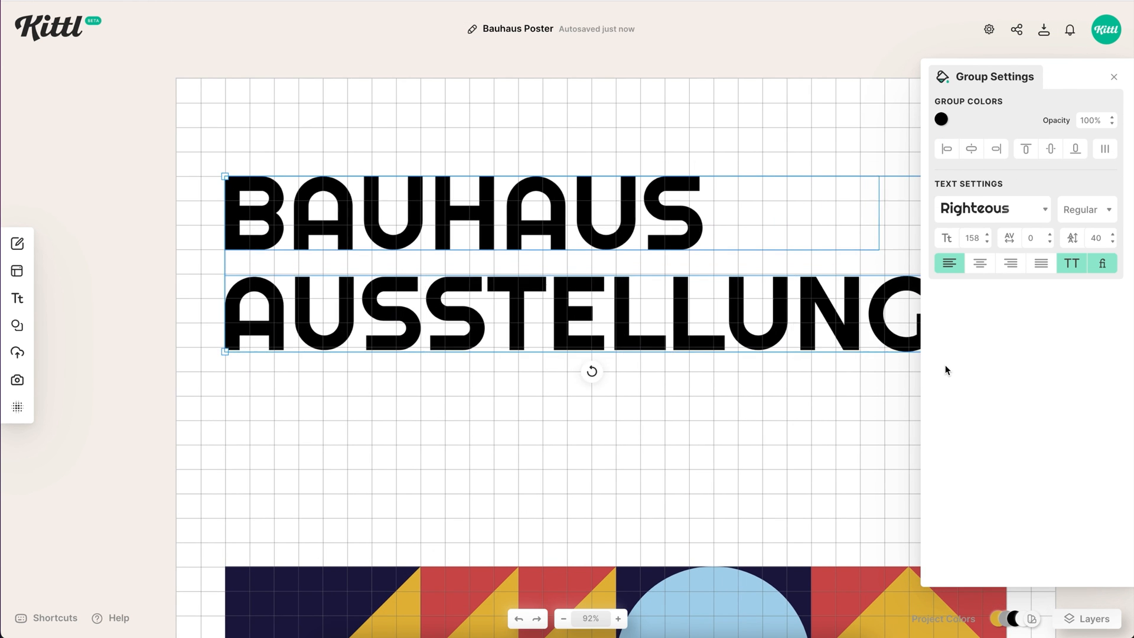
Duplicate a title line just above the artwork, right-align its text and align it with the artwork's right edge
click(768, 402)
drag(410, 320, 410, 342)
scroll(531, 384, down, 5)
drag(659, 451, 659, 454)
click(998, 289)
shift+click(751, 509)
click(997, 175)
drag(644, 387, 644, 377)
Change the copied line's text to 1923 and move the two title lines slightly up
double_click(674, 452)
text(1923)
click(824, 382)
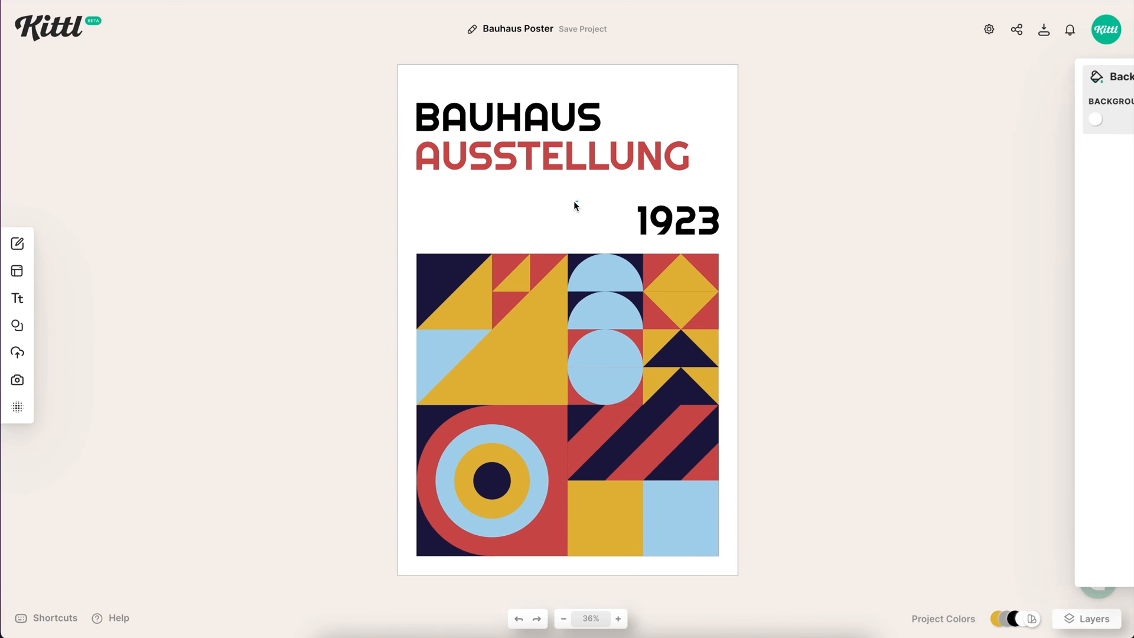
click(548, 139)
click(778, 188)
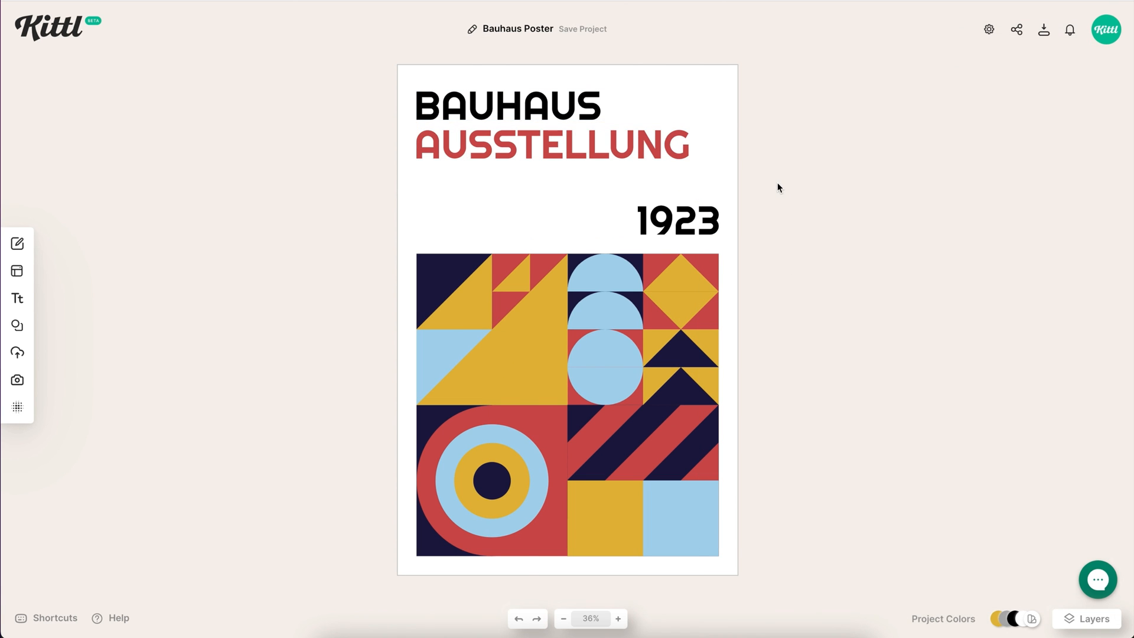
Open the poster's download options and set the resolution to 300 DPI
click(1044, 42)
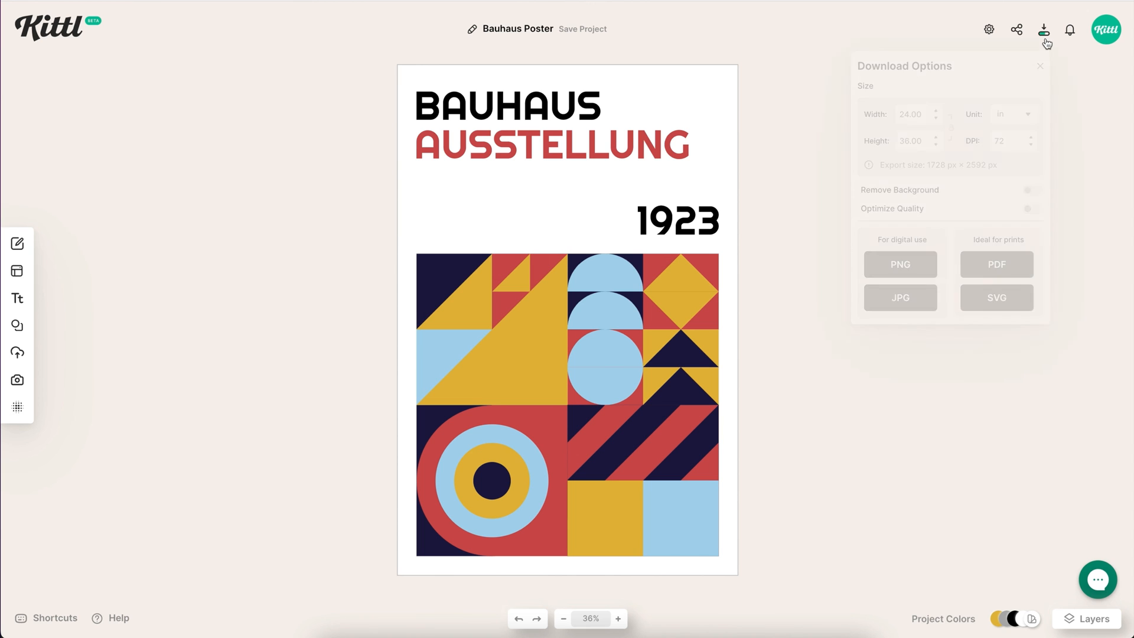
text(300)
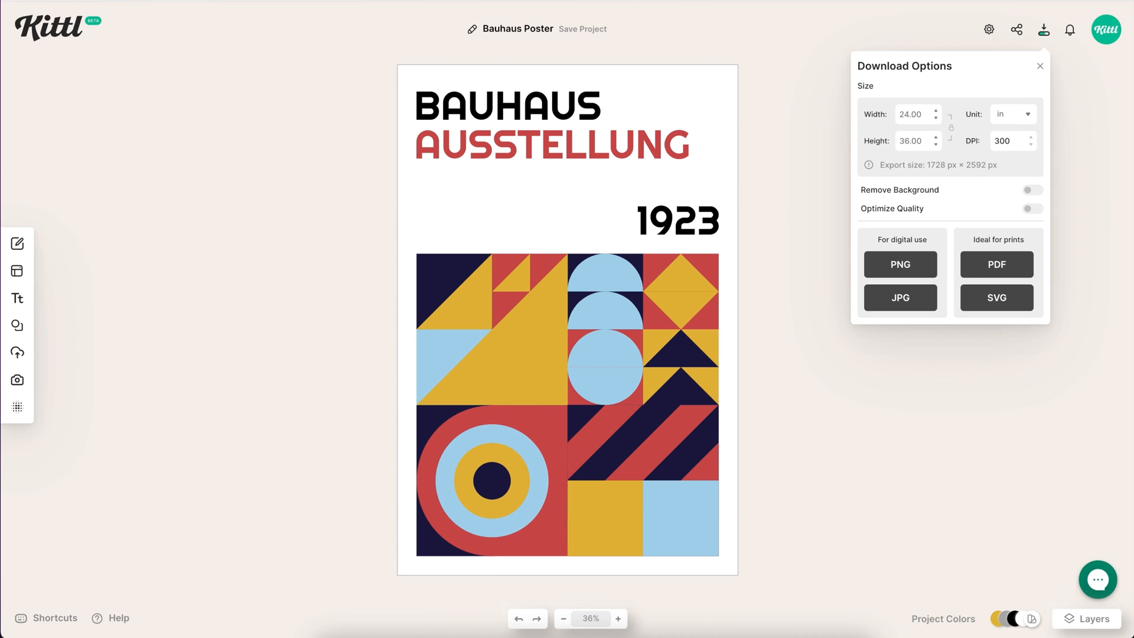